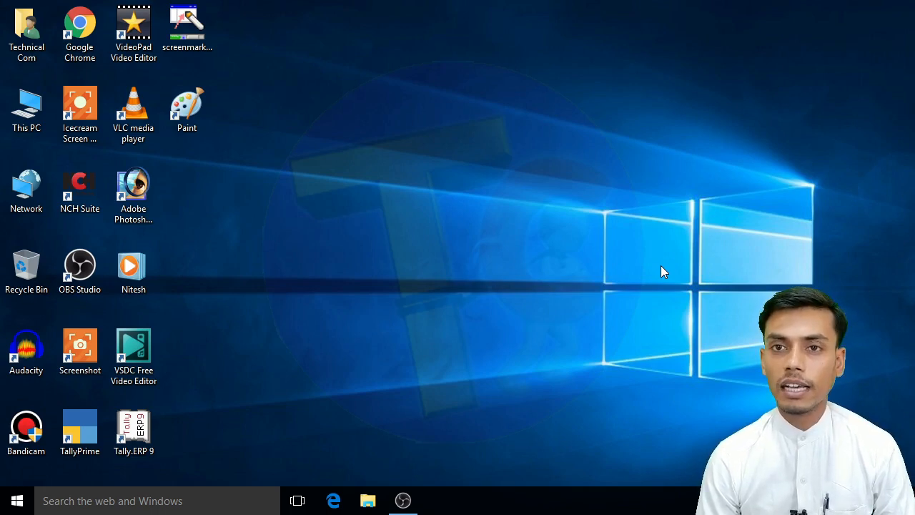
right_click(458, 147)
click(483, 188)
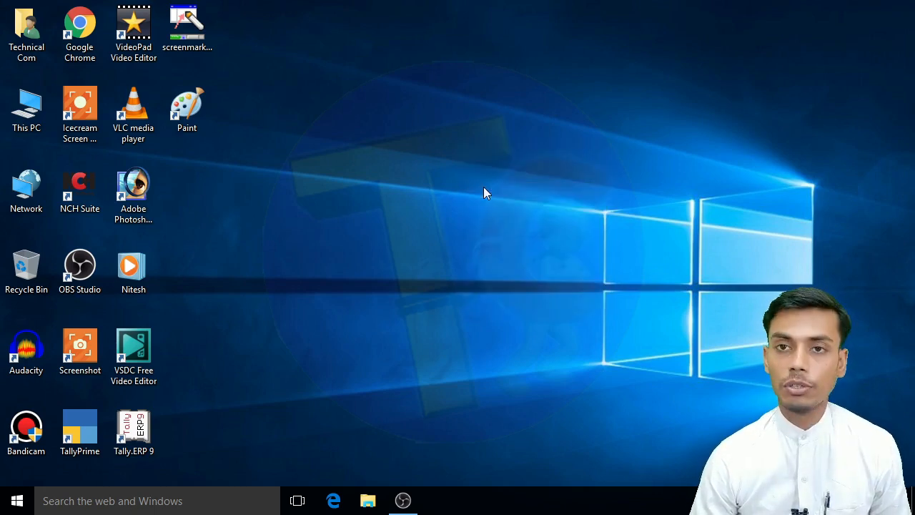
key(super+r)
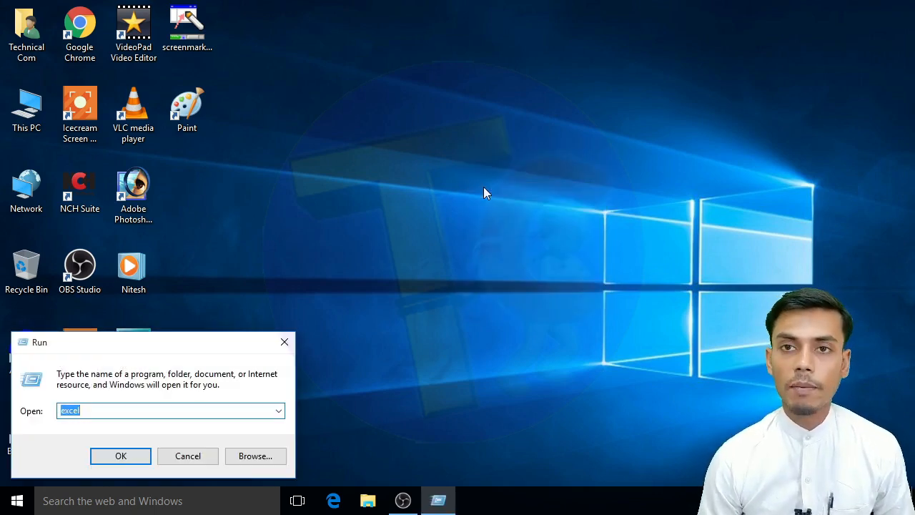
key(Return)
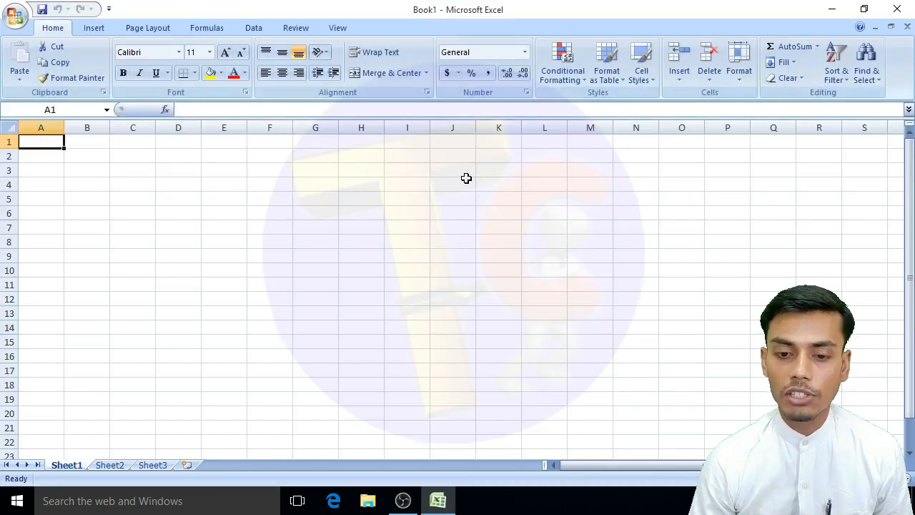
click(396, 193)
click(298, 189)
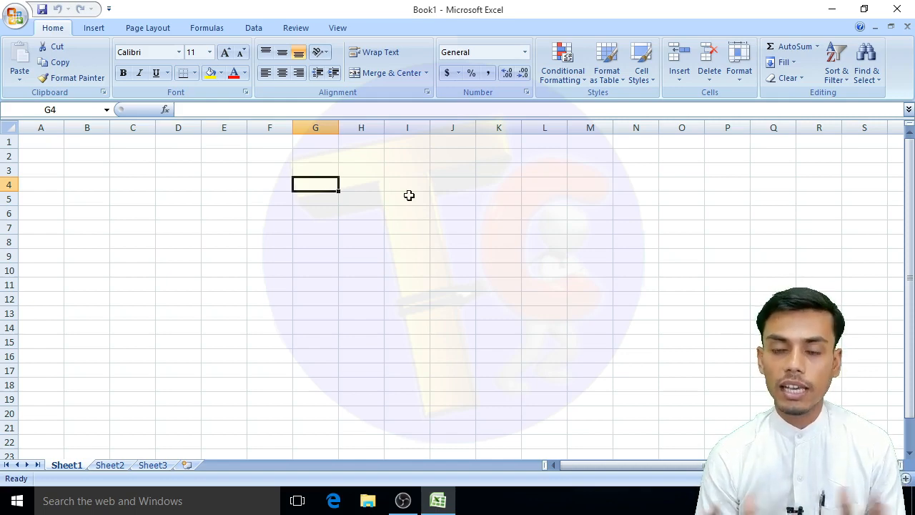
click(897, 8)
right_click(476, 122)
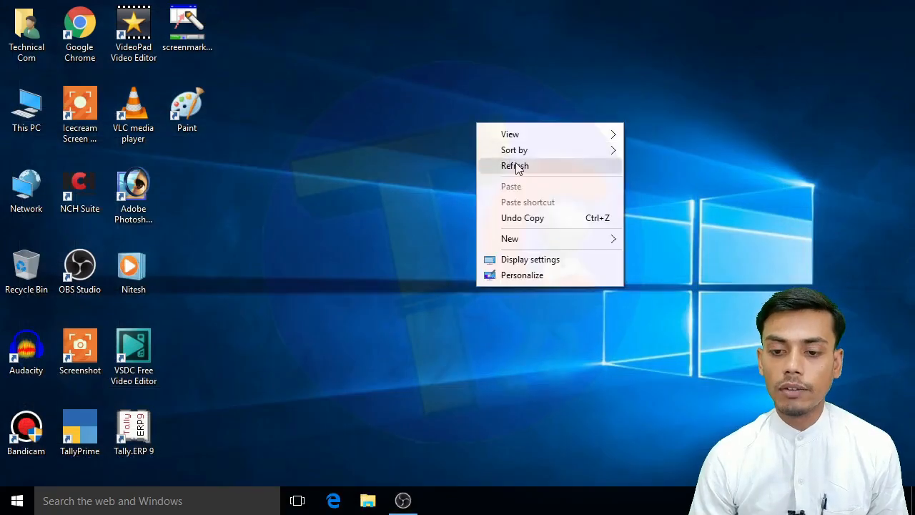
click(516, 164)
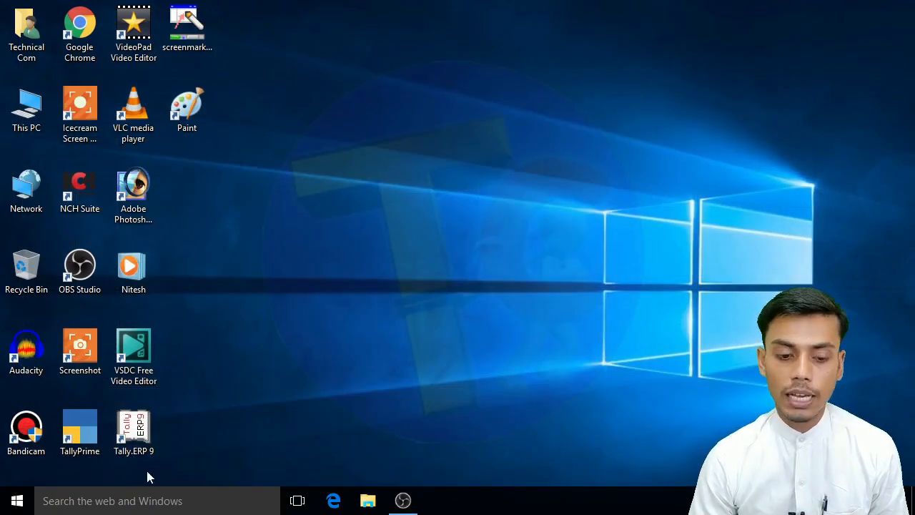
Step: Launch Excel with a blank workbook and enter the label SUMIF in cell E5
key(super+r)
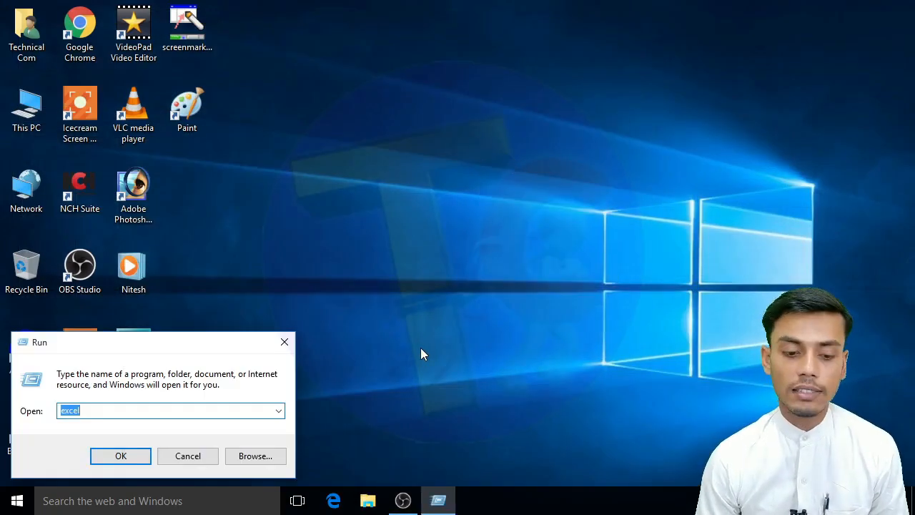
key(Return)
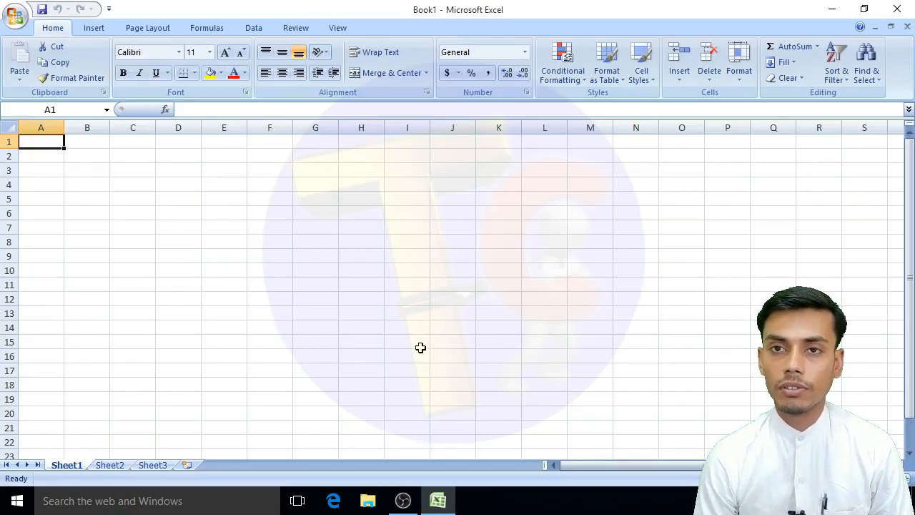
click(243, 198)
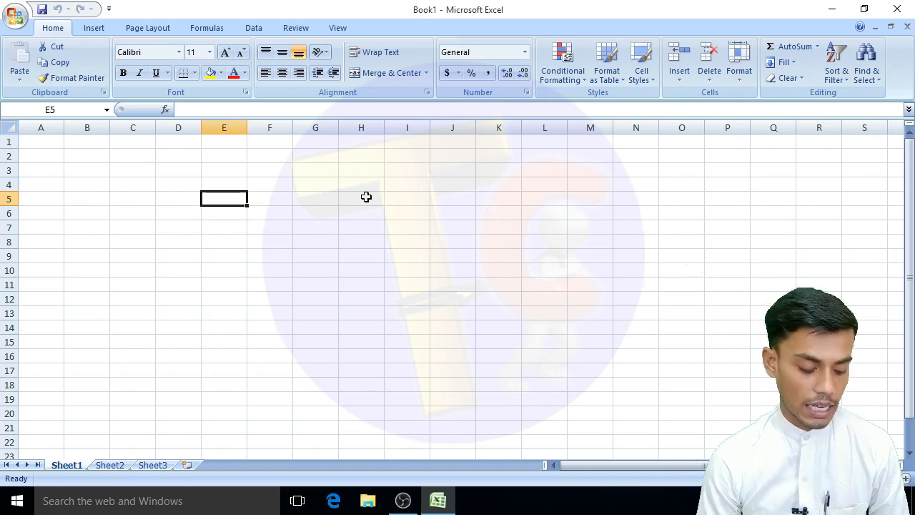
text(SUMIFD)
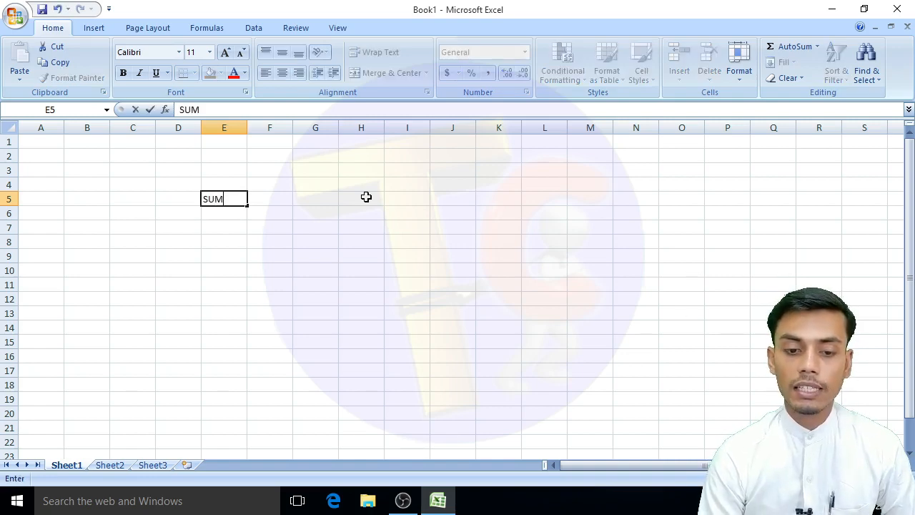
key(BackSpace)
key(Tab)
key(Tab)
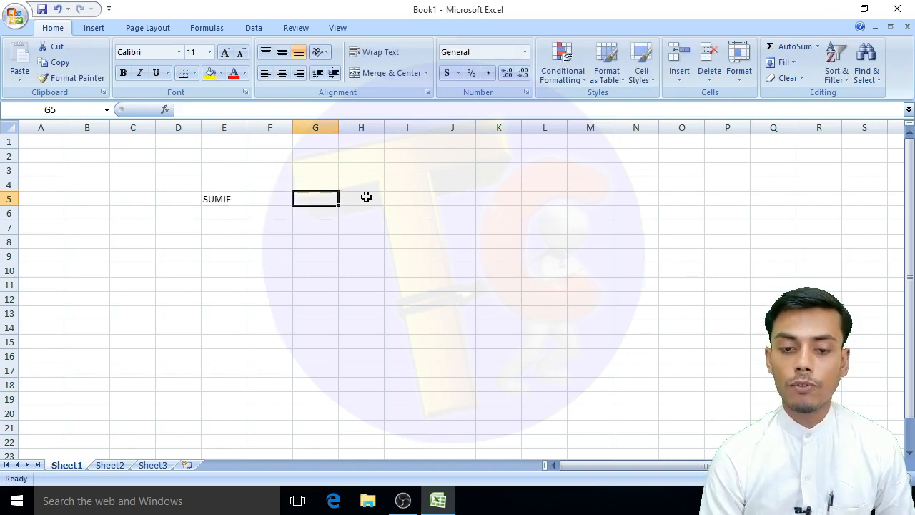
Step: Enter the label SUMIFS in cell G5
text(Sum)
key(BackSpace)
key(BackSpace)
text(UM)
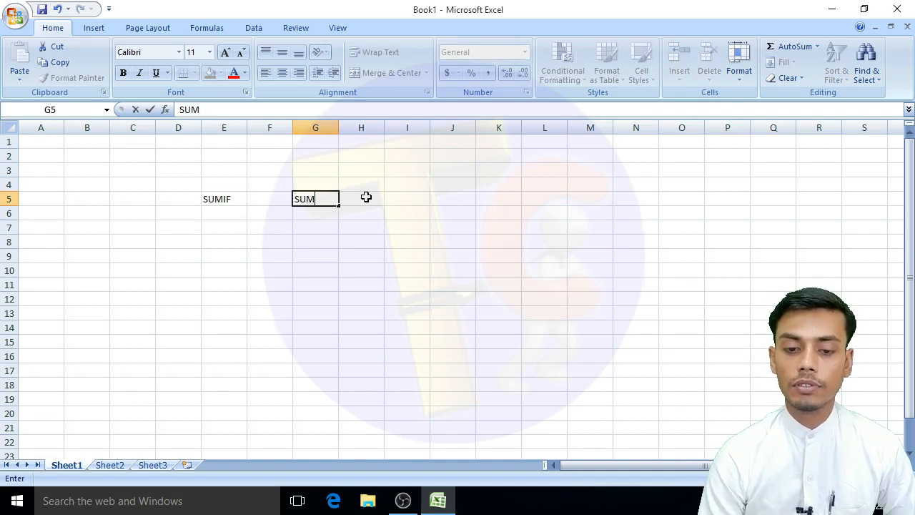
text(IFS)
key(Return)
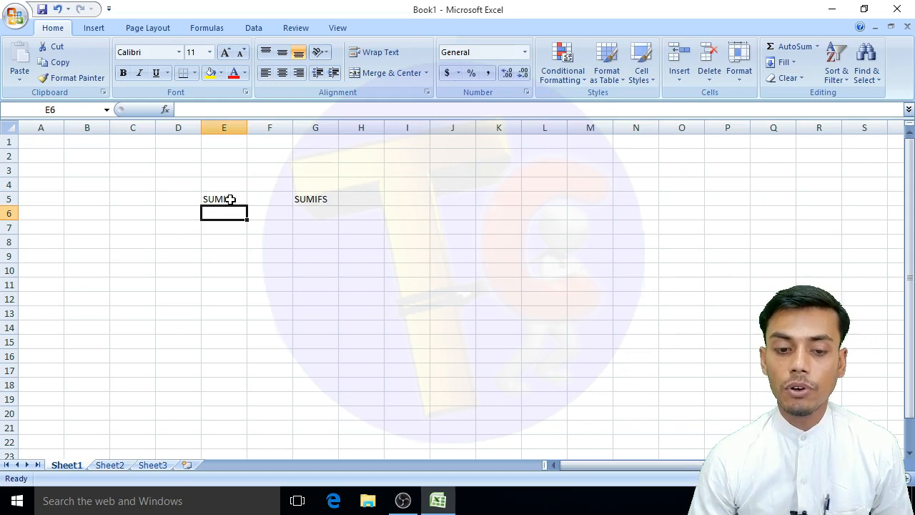
Step: Set the font size of cells D5:I5 to 22 and widen columns E and G to fit their labels
drag(198, 198, 408, 199)
click(191, 52)
text(22)
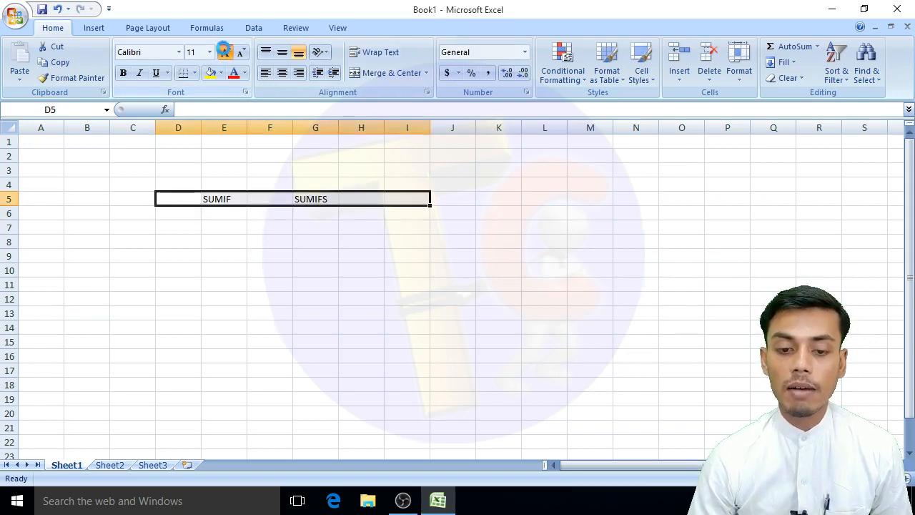
key(Return)
click(479, 351)
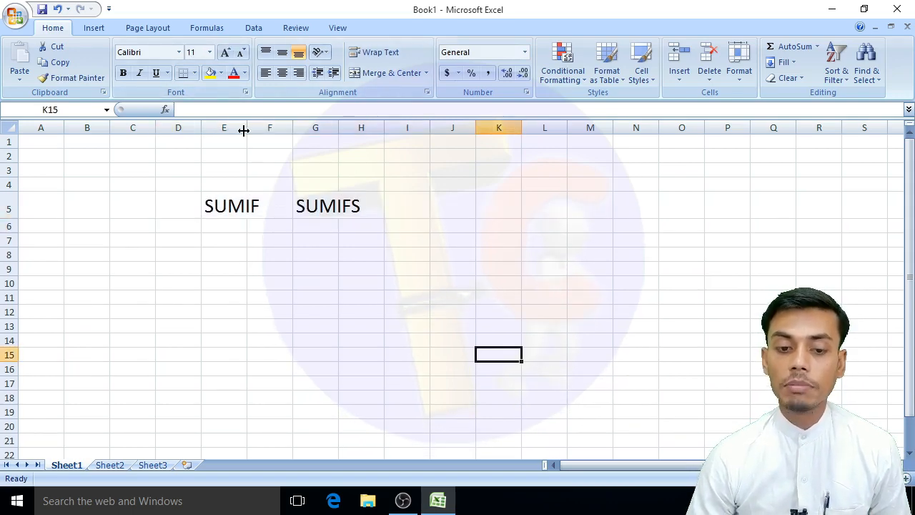
drag(245, 129, 272, 128)
drag(363, 127, 407, 127)
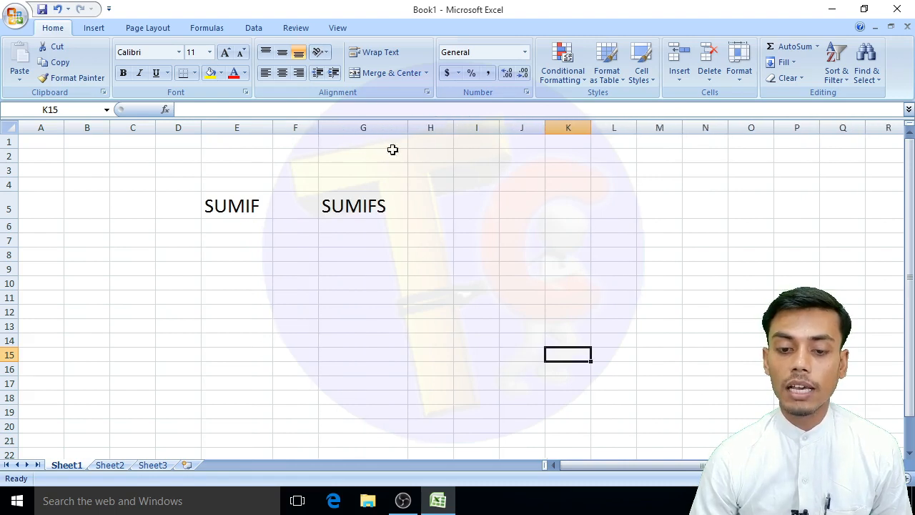
Step: Open the recently used workbook named Data
click(250, 206)
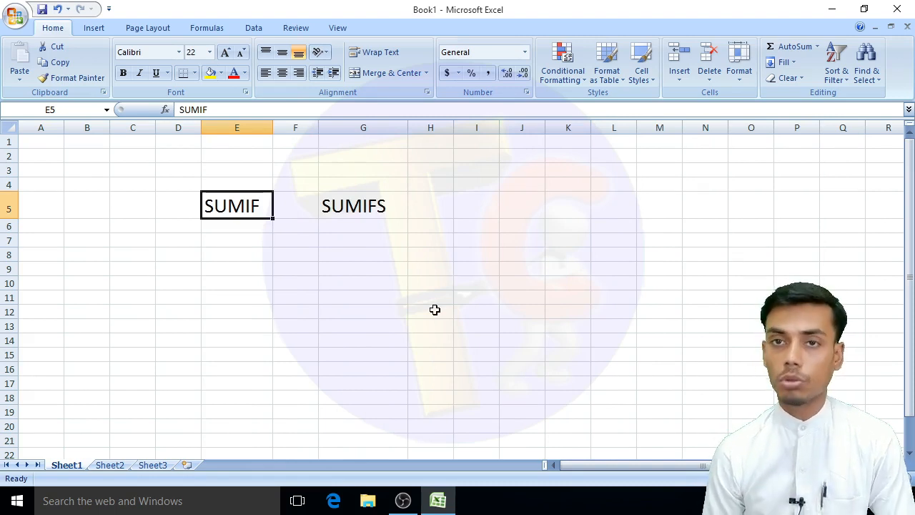
click(345, 199)
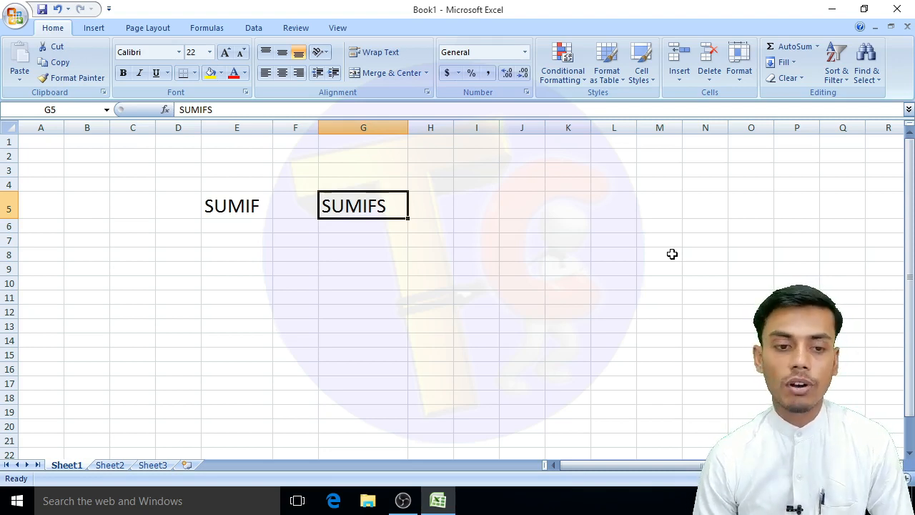
click(15, 15)
click(109, 61)
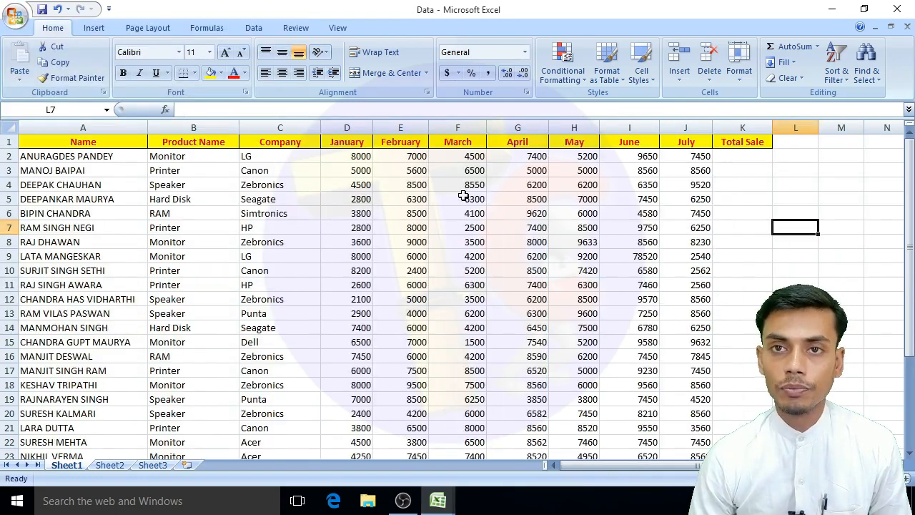
Step: Look through the whole sales table on Sheet1, from the header row to the last record and back
click(622, 243)
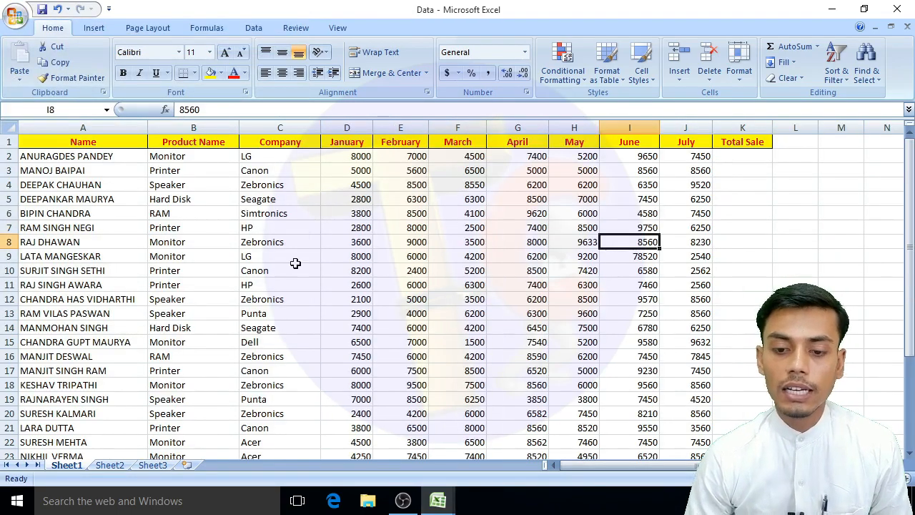
scroll(342, 286, down, 2)
scroll(341, 285, up, 2)
scroll(338, 288, down, 1)
scroll(337, 288, down, 3)
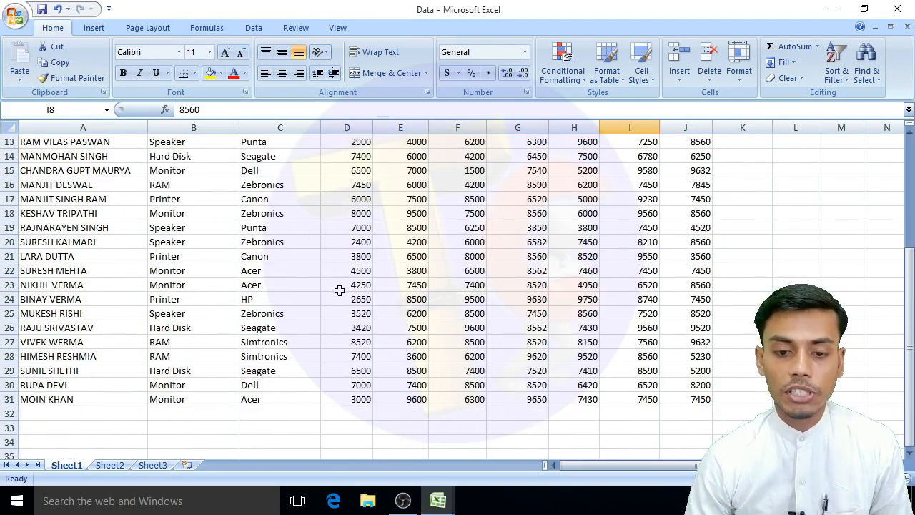
scroll(336, 288, up, 2)
scroll(445, 289, up, 2)
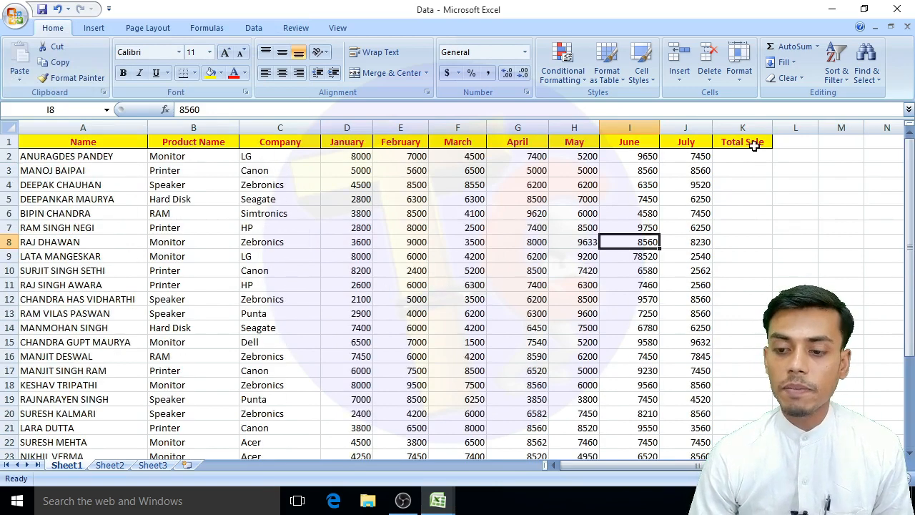
Step: Examine the entries of the Name column down to the end of the list
click(188, 212)
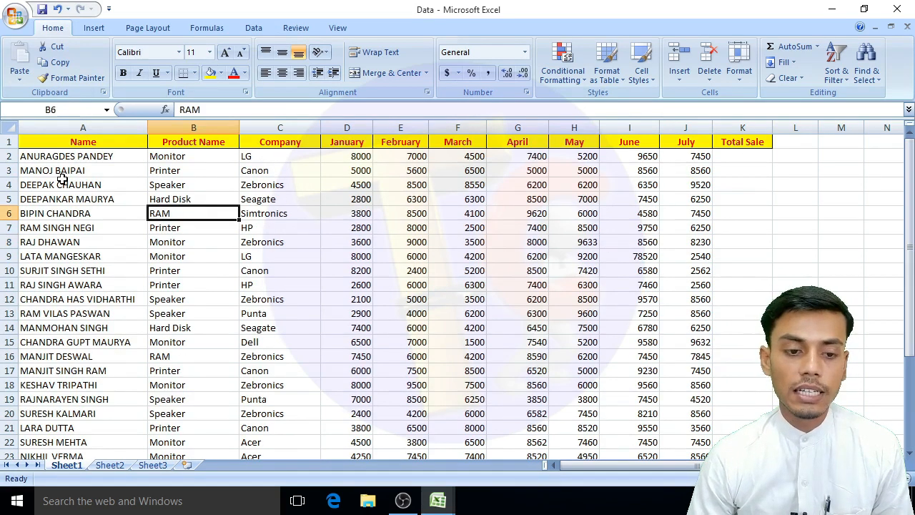
click(84, 146)
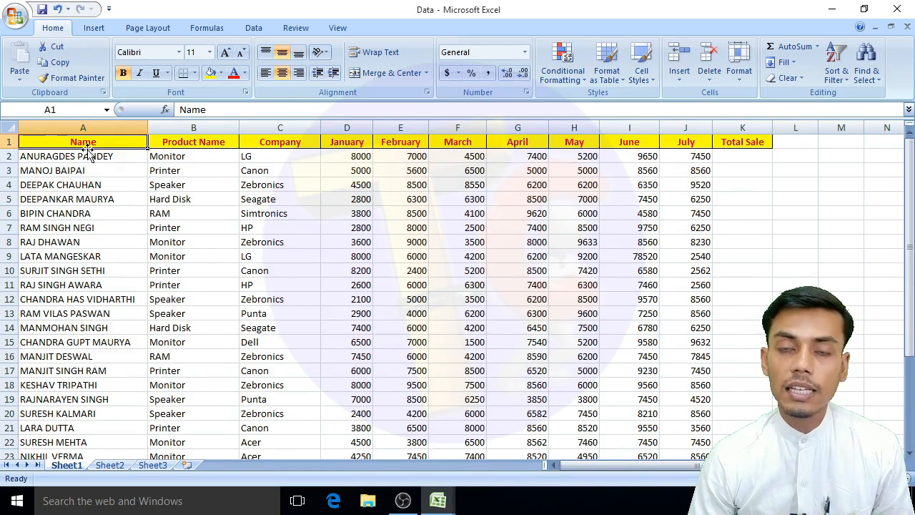
drag(90, 153, 97, 392)
click(235, 328)
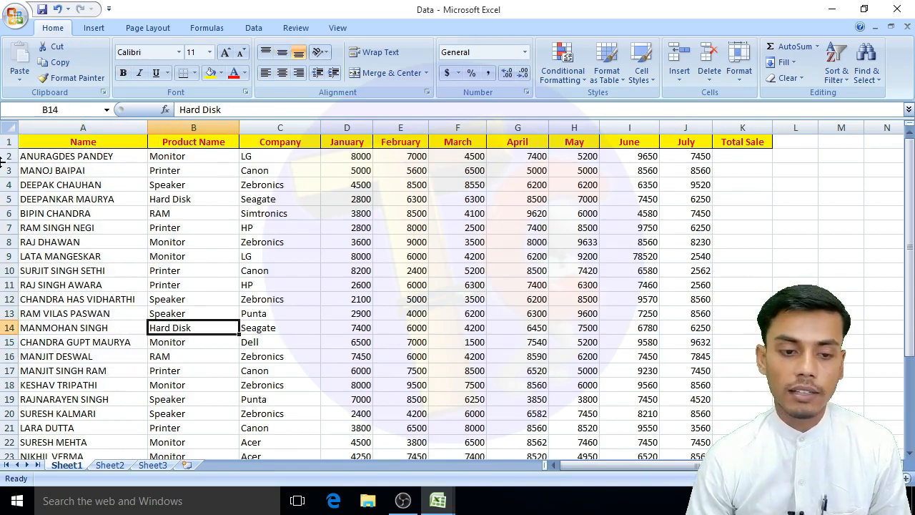
click(93, 157)
click(94, 172)
click(94, 199)
click(92, 227)
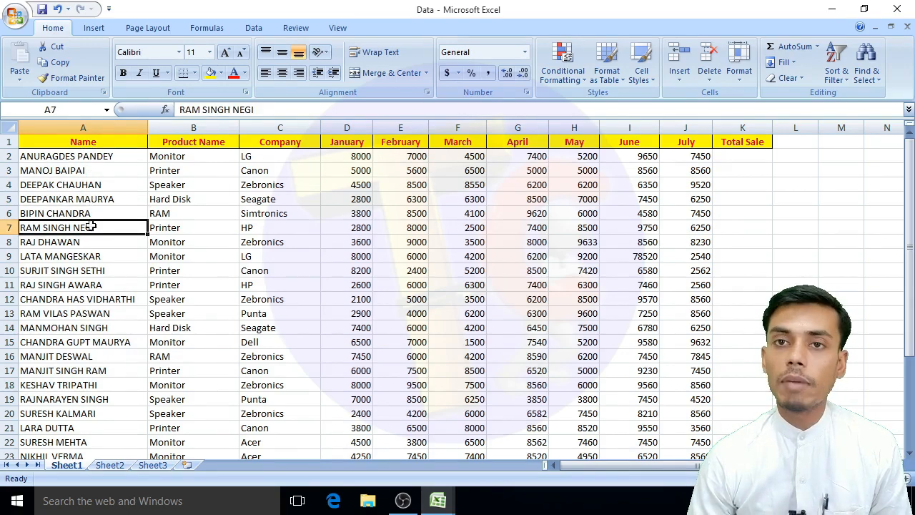
scroll(97, 260, down, 5)
scroll(98, 265, up, 5)
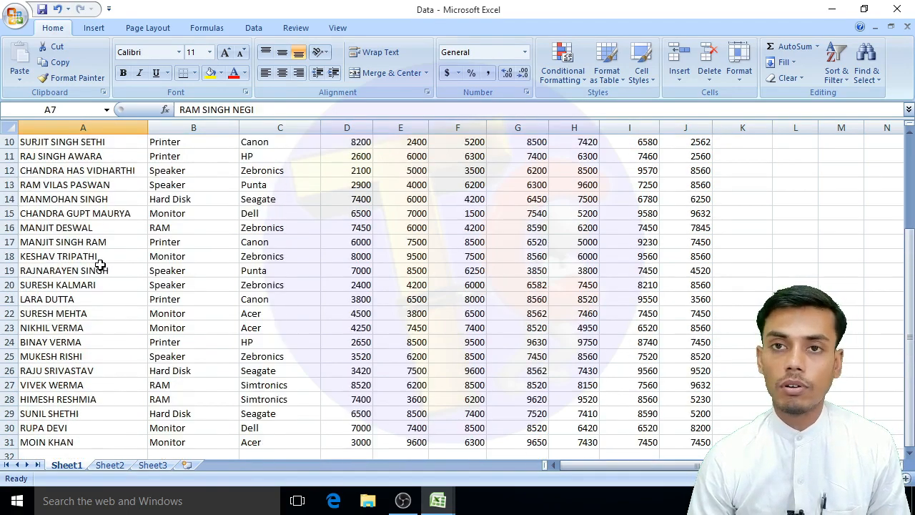
Step: Examine the product, company and January to July sales of the first record, along with its Total Sale cell
click(152, 167)
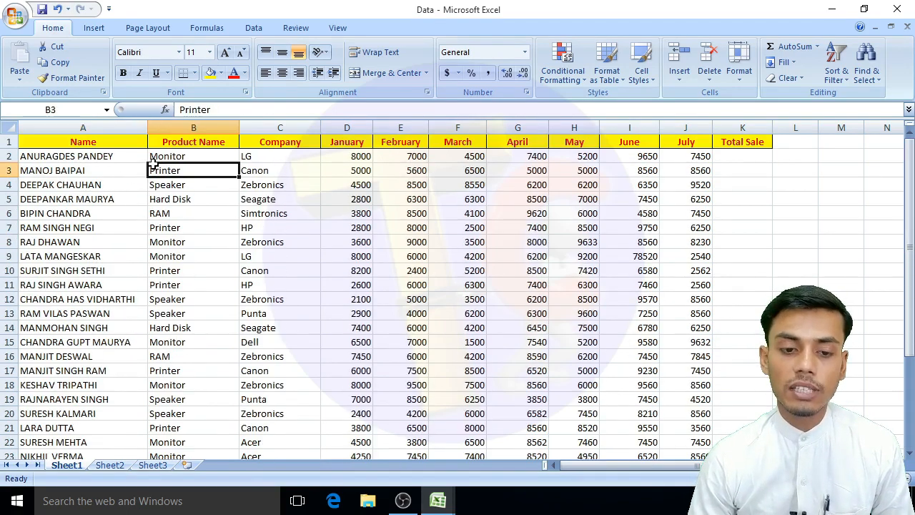
click(170, 156)
click(40, 169)
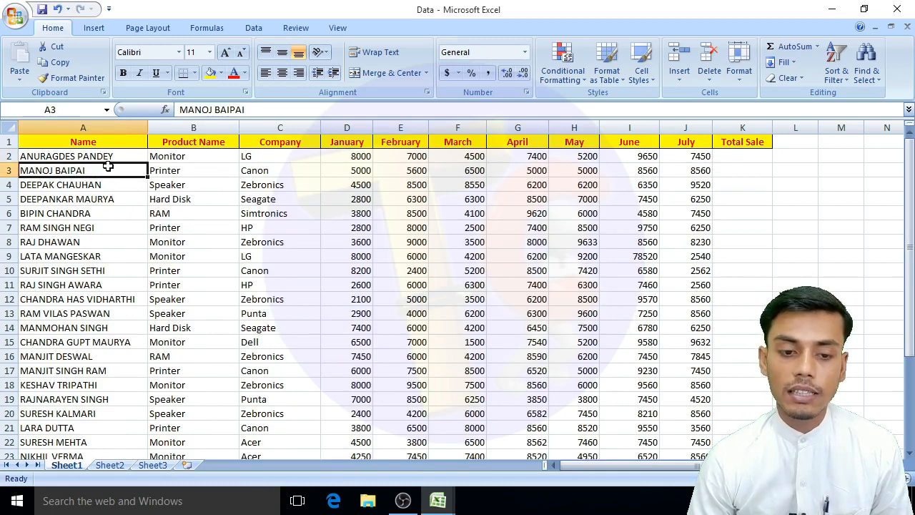
click(159, 158)
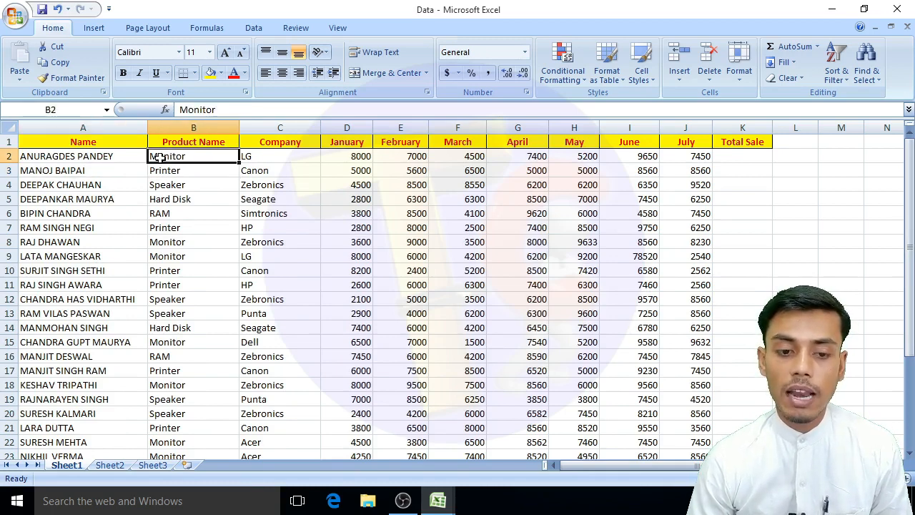
click(278, 157)
click(367, 154)
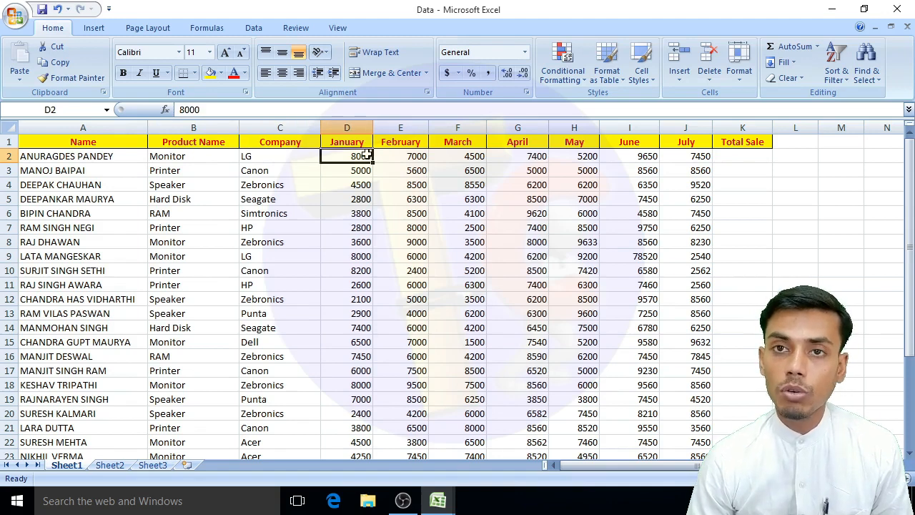
click(406, 156)
click(478, 154)
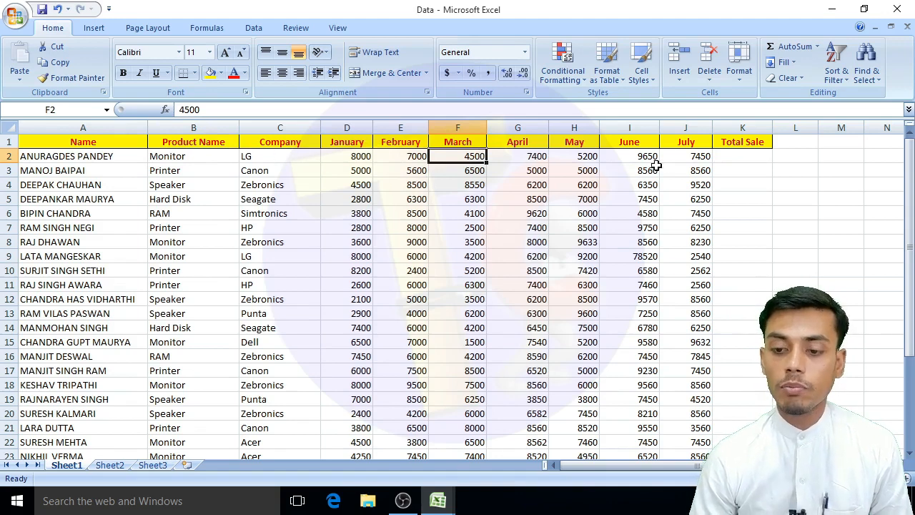
click(676, 156)
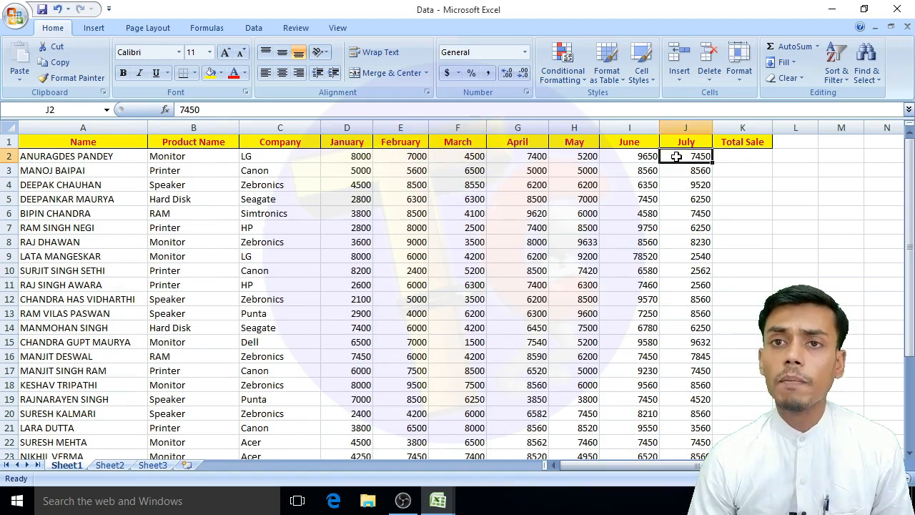
click(749, 157)
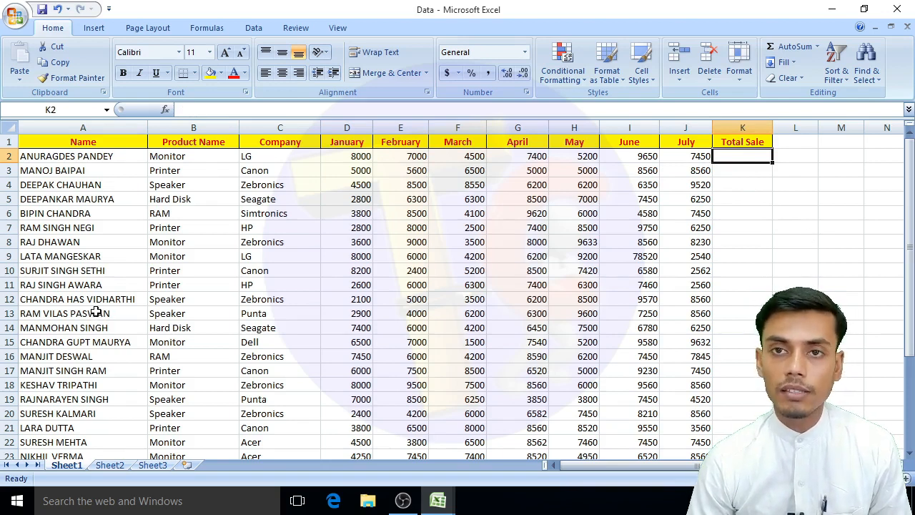
click(175, 172)
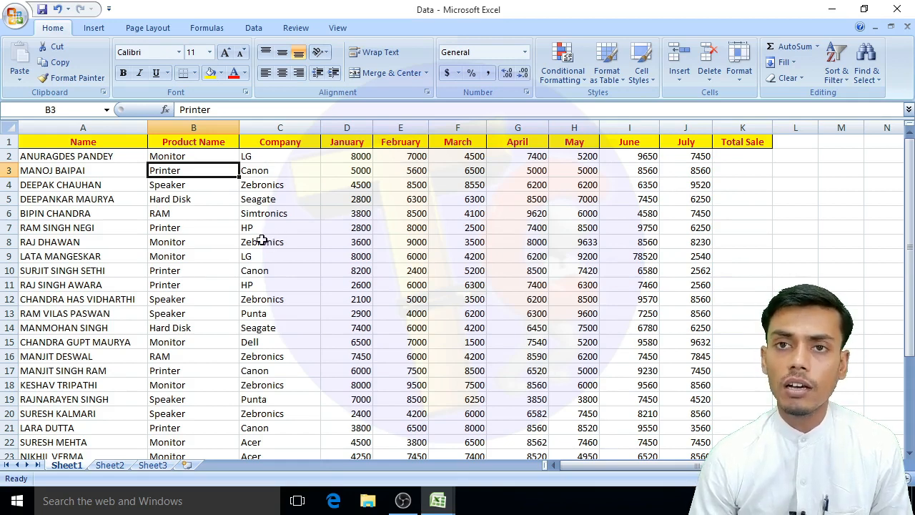
Step: Compare the product and company entries of the Monitor records in rows 2, 8 and 15
click(200, 156)
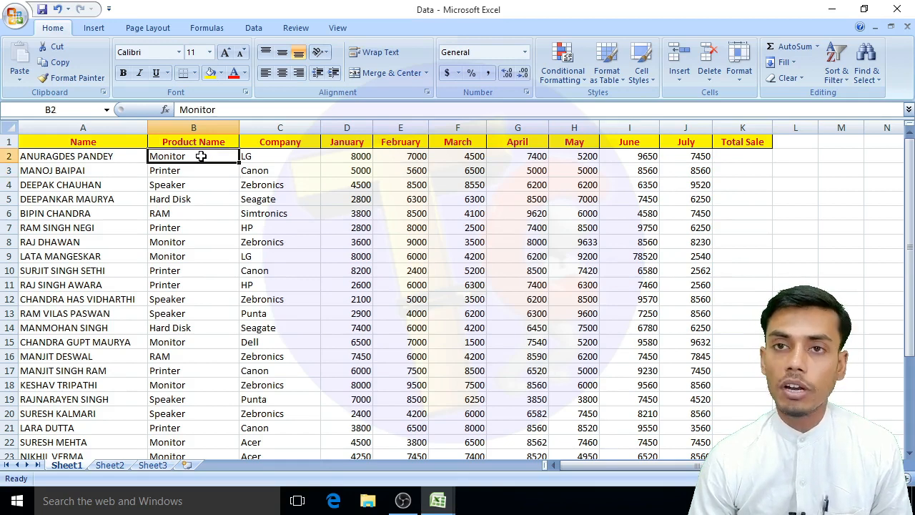
click(261, 161)
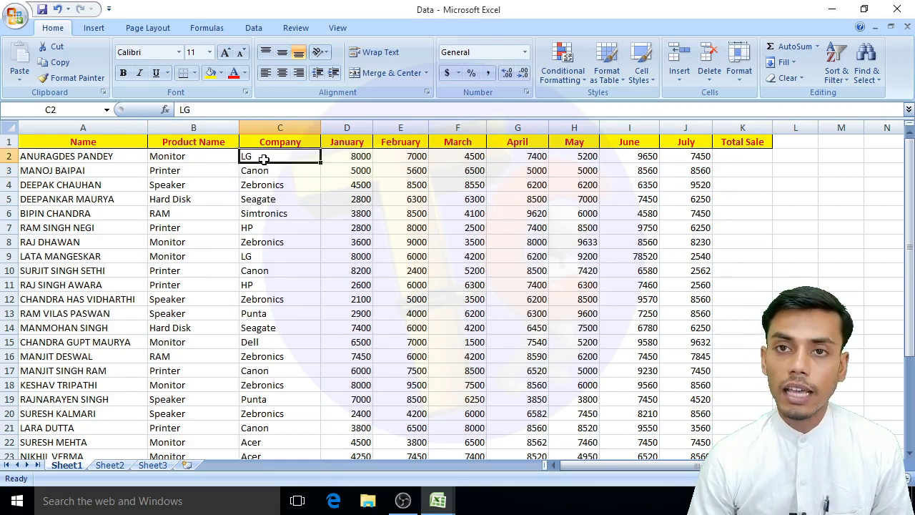
click(184, 243)
click(265, 243)
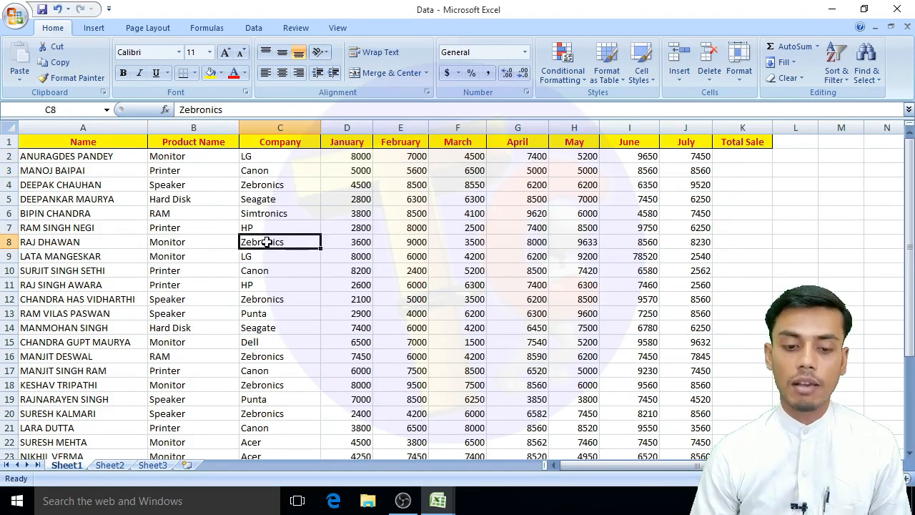
click(191, 342)
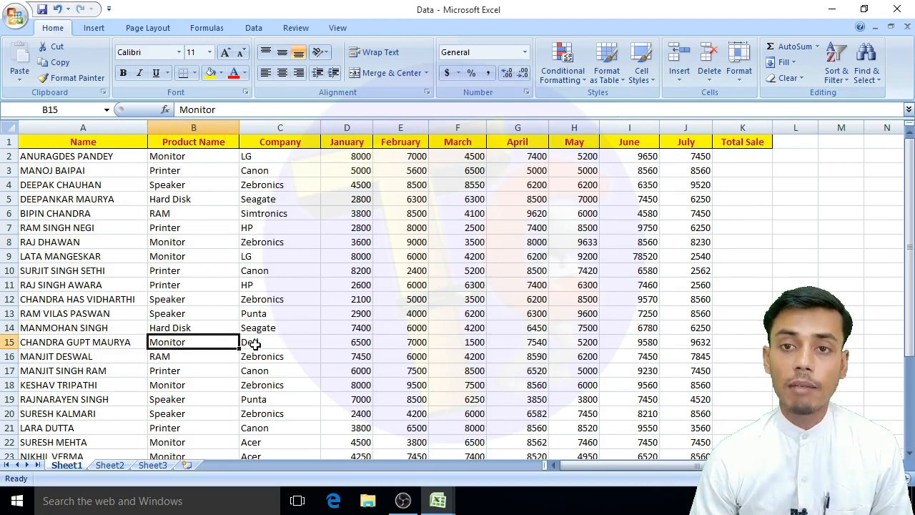
click(255, 344)
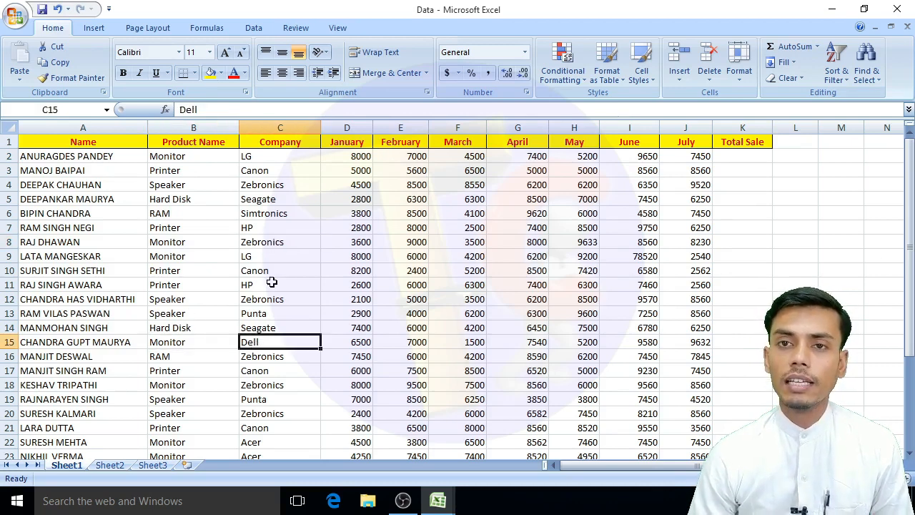
click(379, 266)
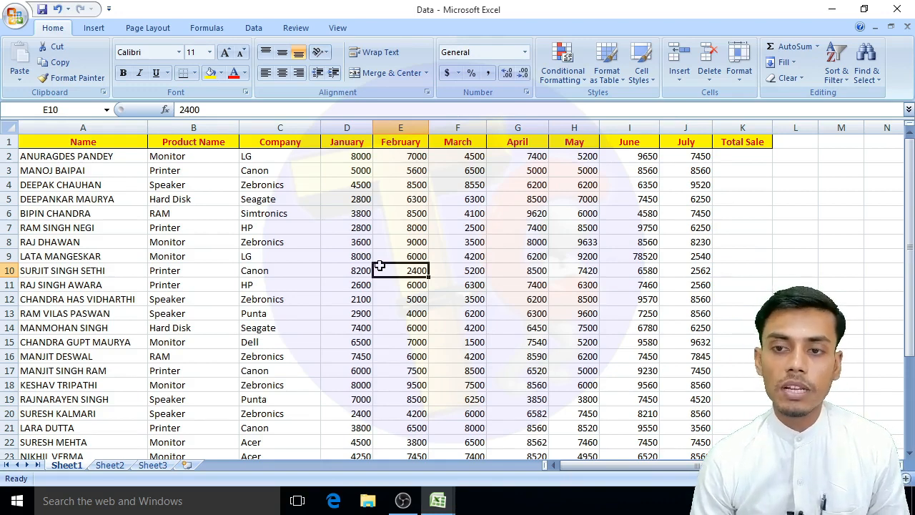
Step: Start a SUM formula over D2:J2 in Total Sale cell K2, then erase the range back to the opening of the argument
click(743, 158)
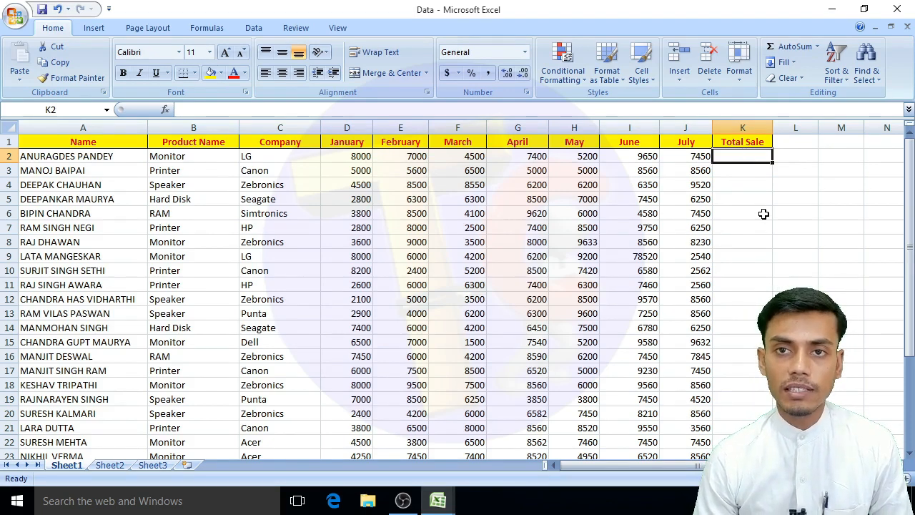
text(=)
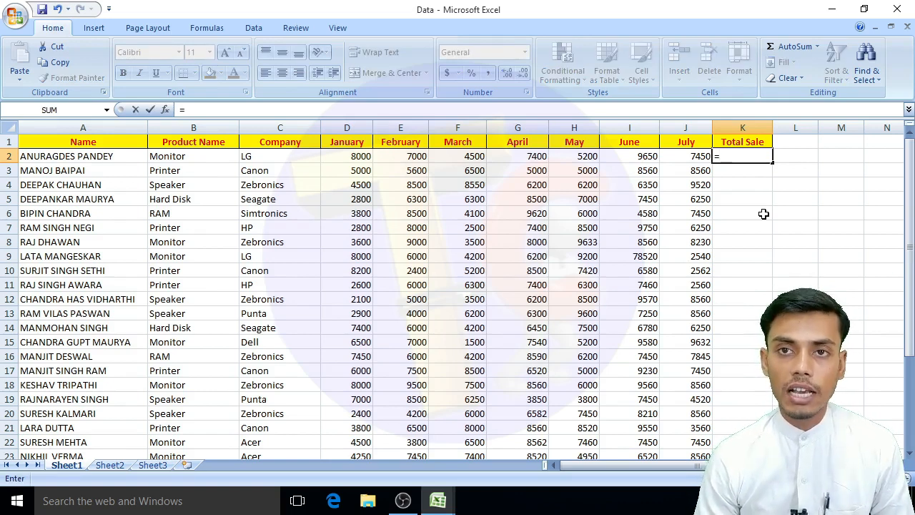
text(sum)
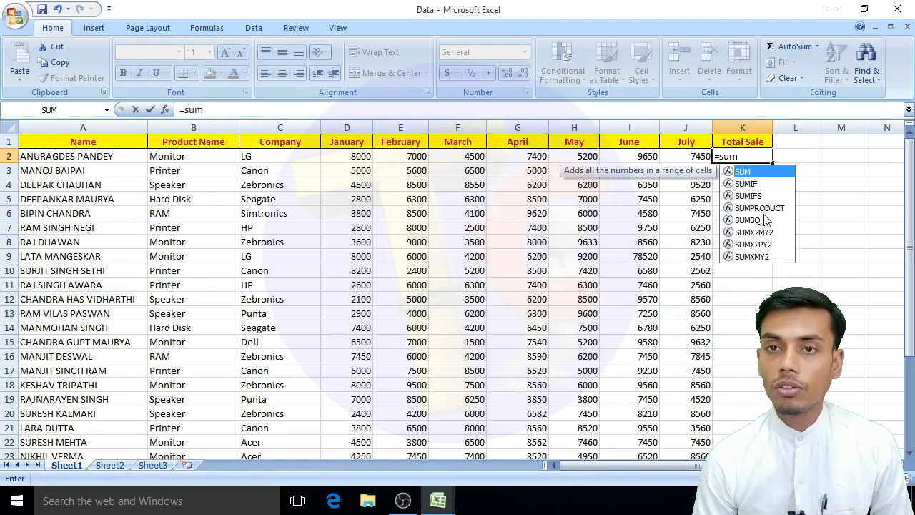
text(()
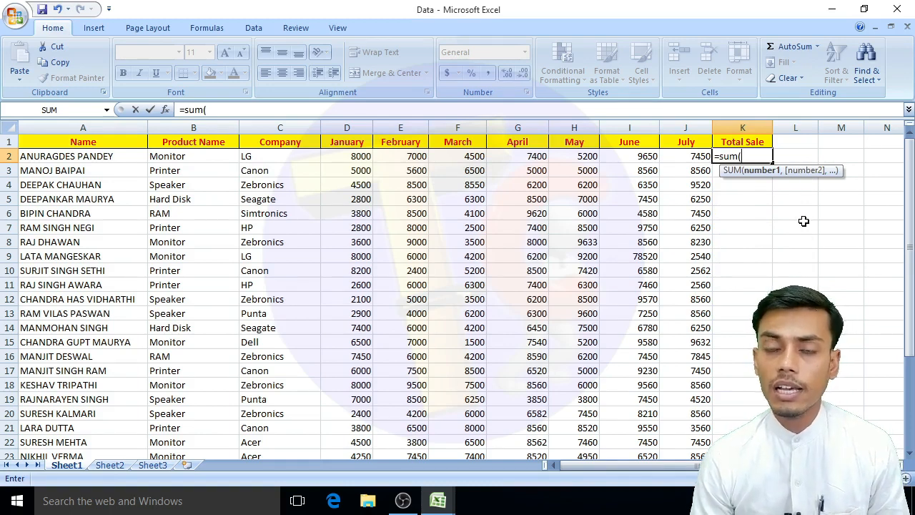
drag(343, 157, 697, 156)
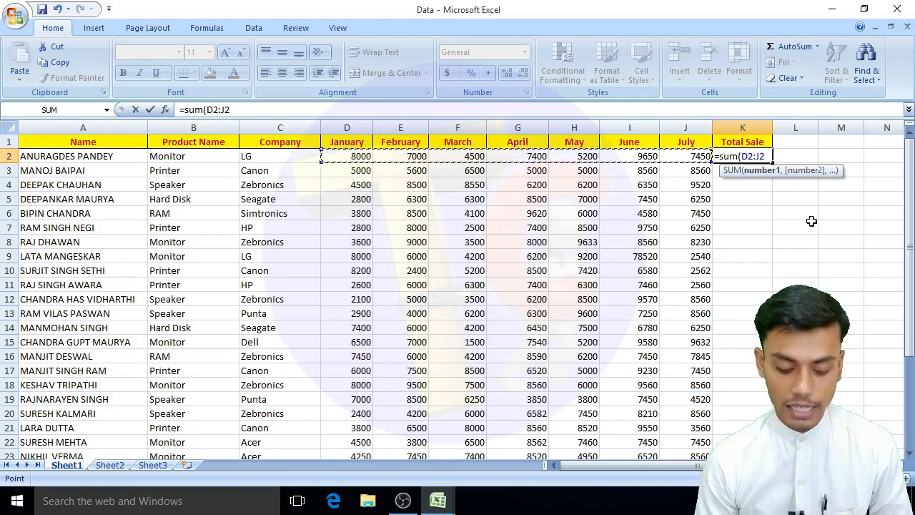
text())
key(BackSpace)
key(BackSpace)
key(BackSpace)
key(BackSpace)
key(BackSpace)
key(BackSpace)
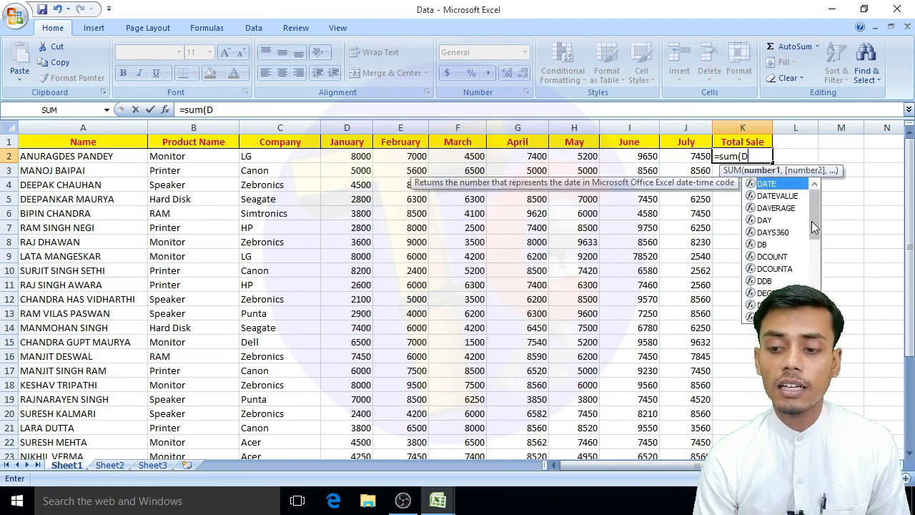
Step: Complete the SUM formula in K2 with D2 as the first cell and J2 as the last, and enter it
click(359, 156)
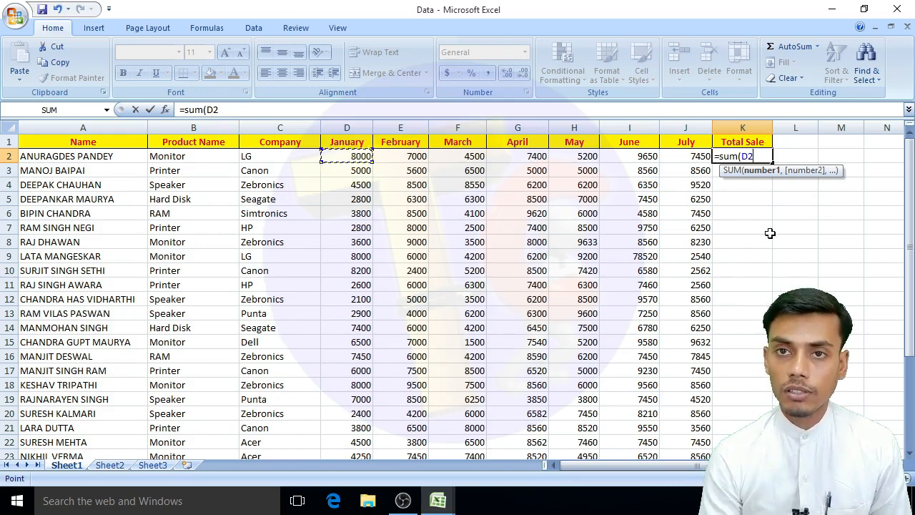
key(F8)
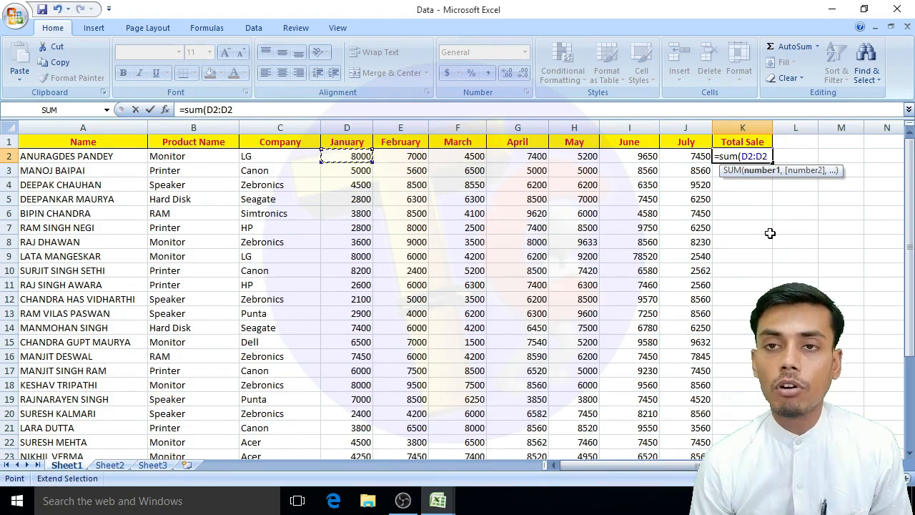
key(BackSpace)
key(BackSpace)
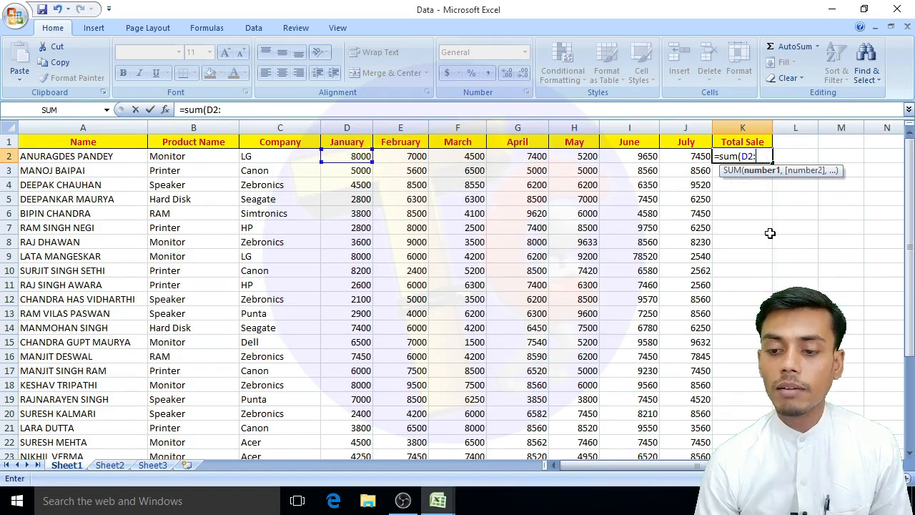
click(695, 157)
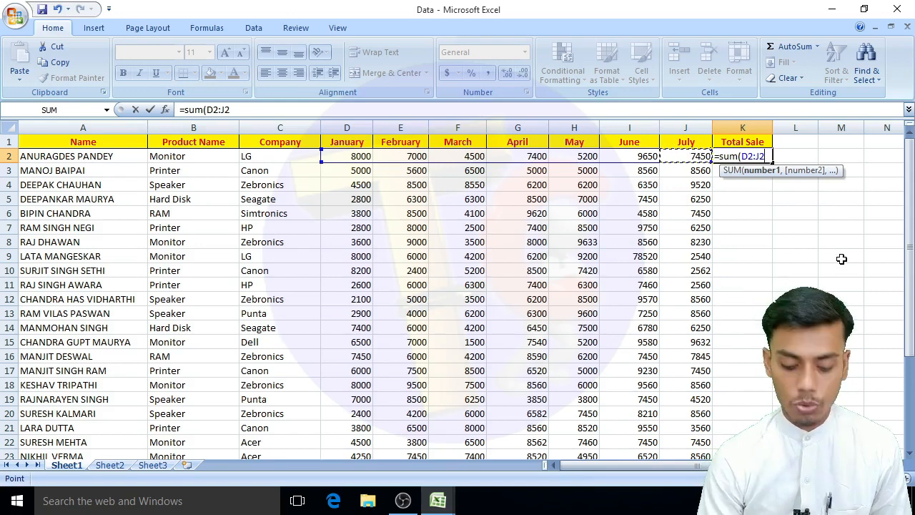
text())
key(Return)
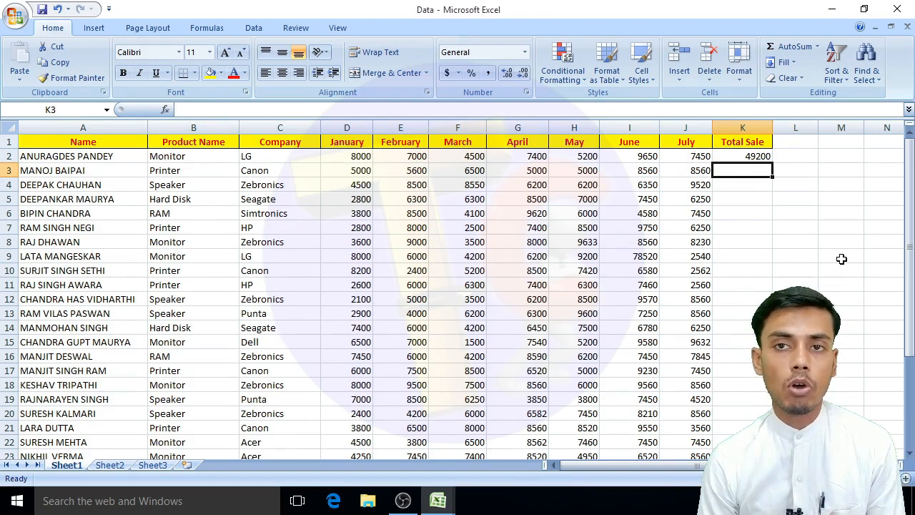
Step: Clear the formula in K2 and total D2:J2 there with AutoSum instead
key(Up)
key(Delete)
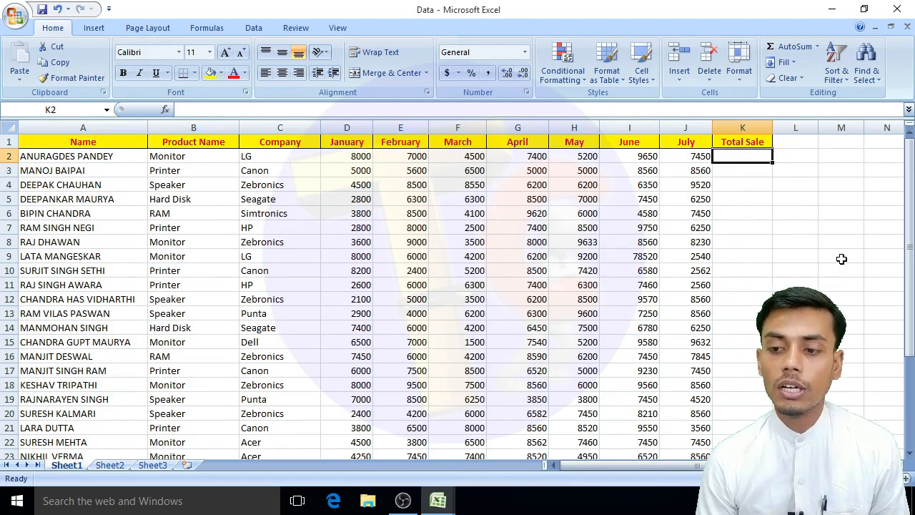
click(785, 48)
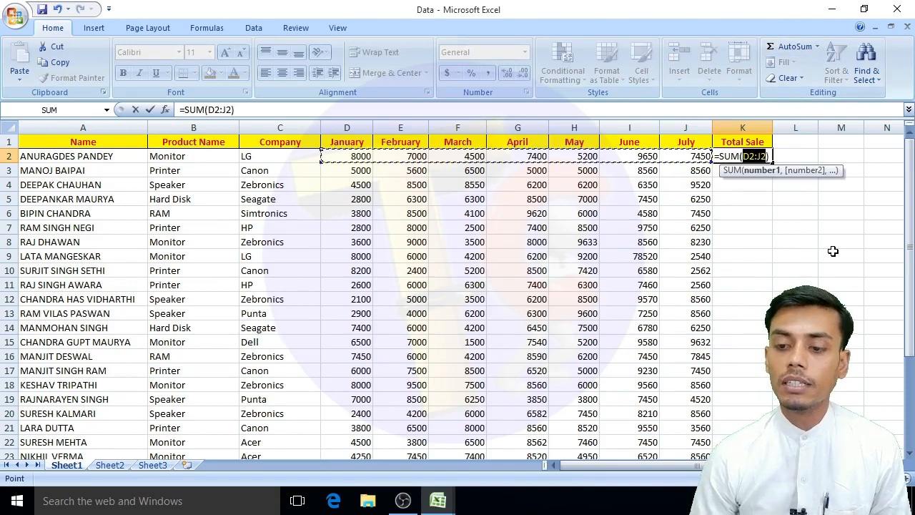
key(Return)
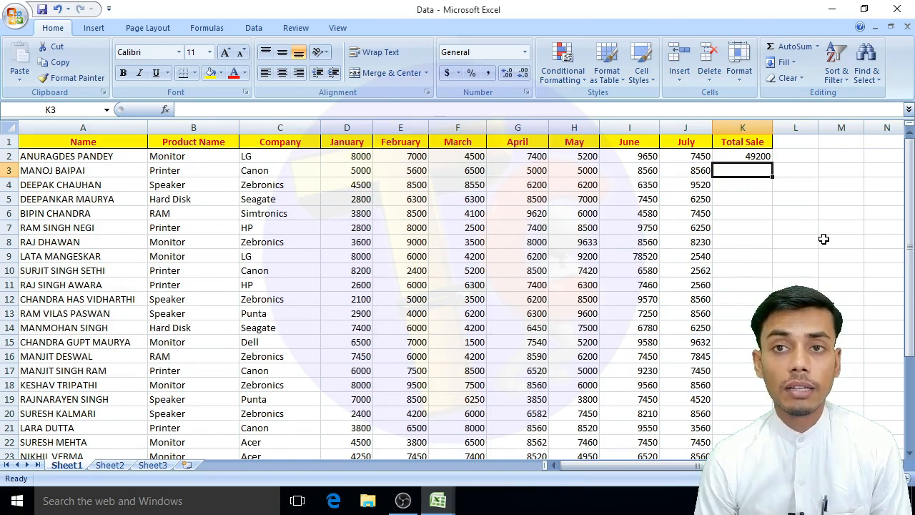
Step: Delete the AutoSum formula in K2 and the first record's March value in F2
click(756, 156)
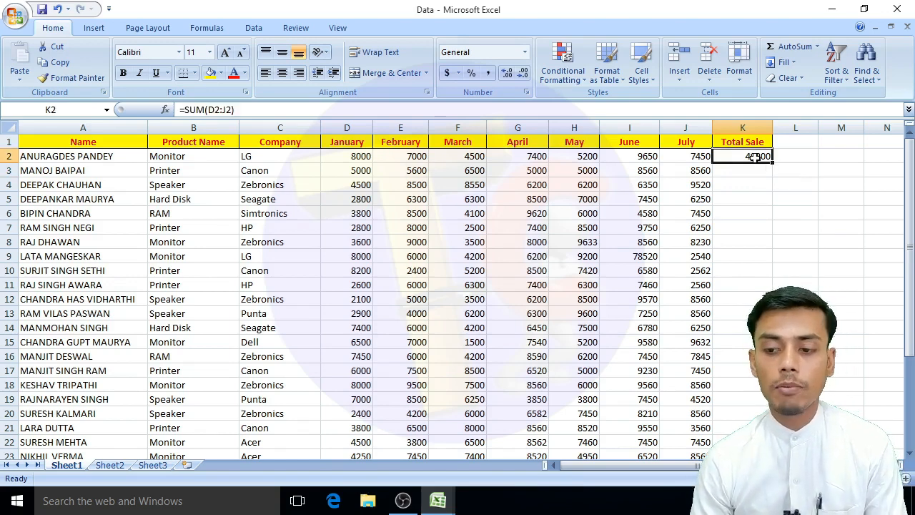
key(Delete)
click(472, 159)
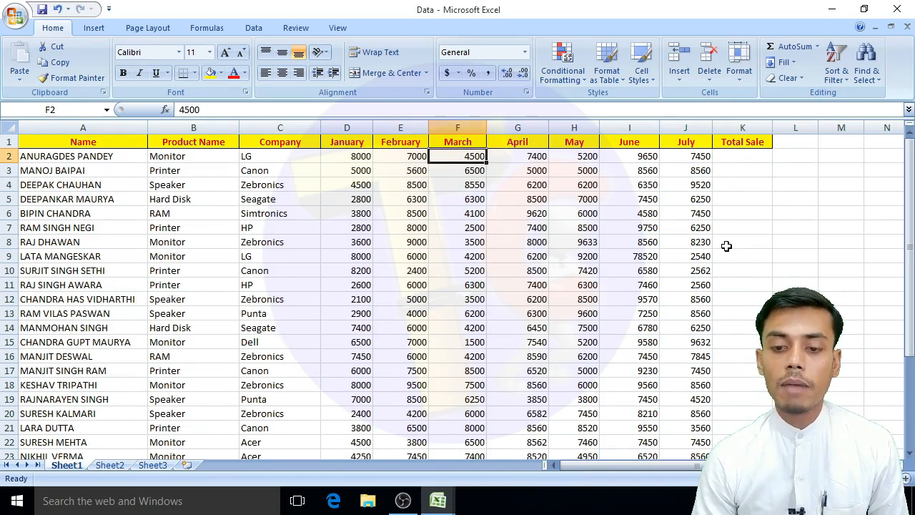
key(Delete)
key(Right)
key(Right)
key(Right)
key(Right)
key(Right)
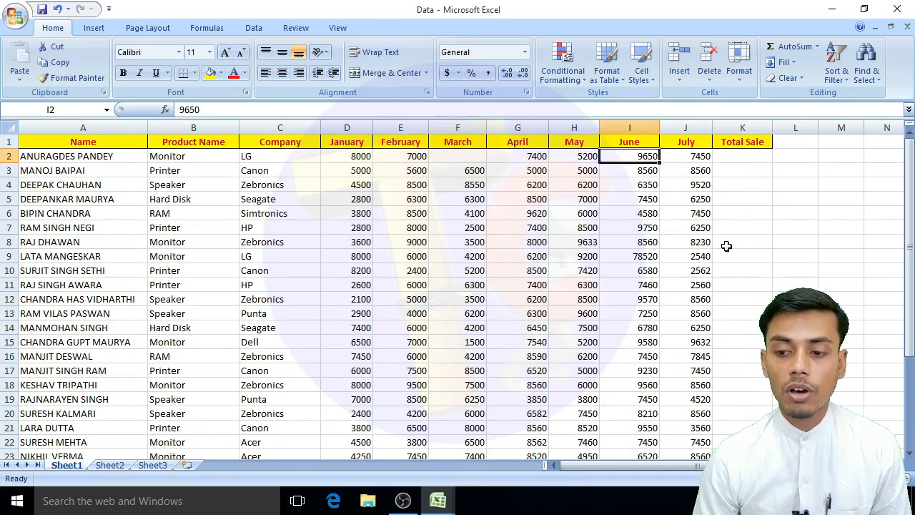
Step: Try AutoSum on K2 with the March cell empty, then cancel it and restore the deleted March value
click(788, 48)
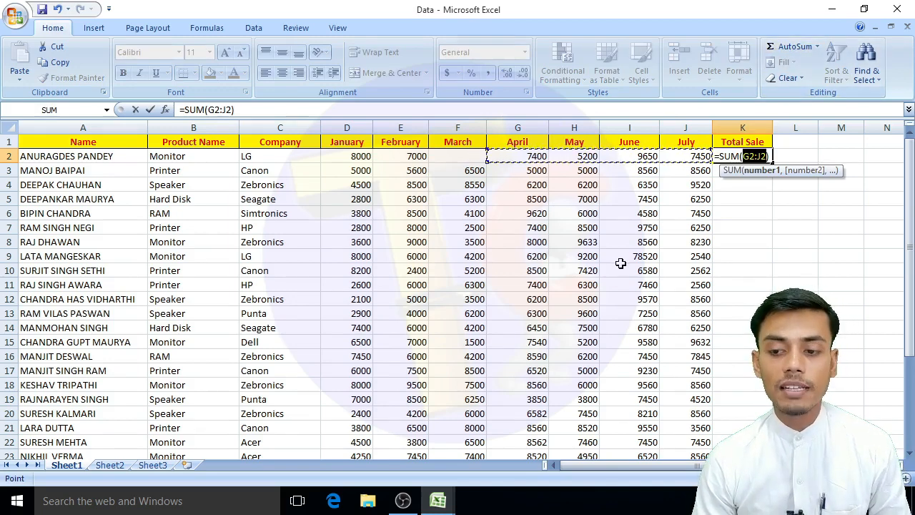
key(Escape)
key(ctrl+z)
Step: Enter the formula =SUM(D2:J2) in the first record's Total Sale cell, K2
click(740, 156)
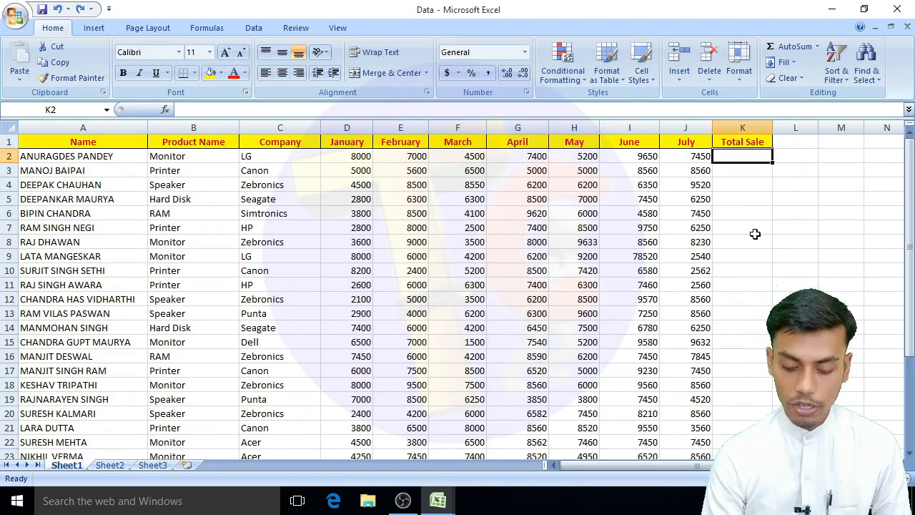
text(=sum()
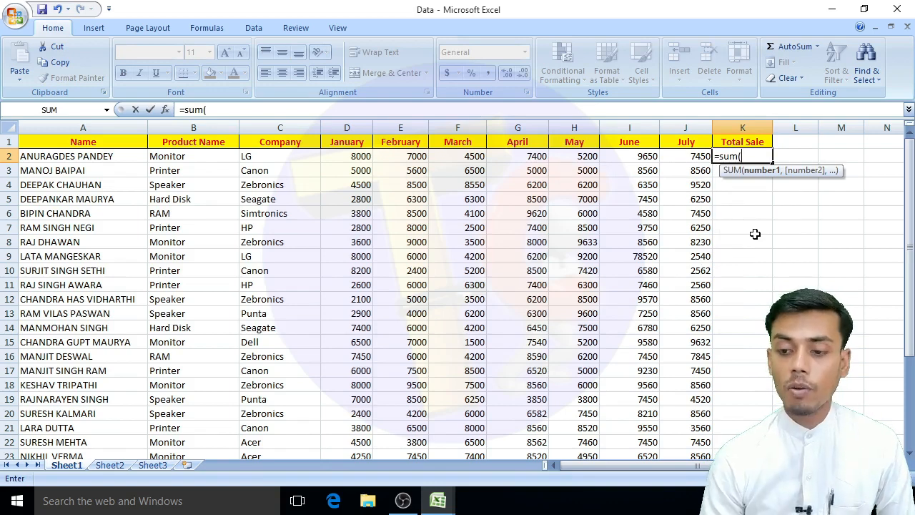
click(349, 157)
drag(388, 157, 690, 163)
text())
key(Return)
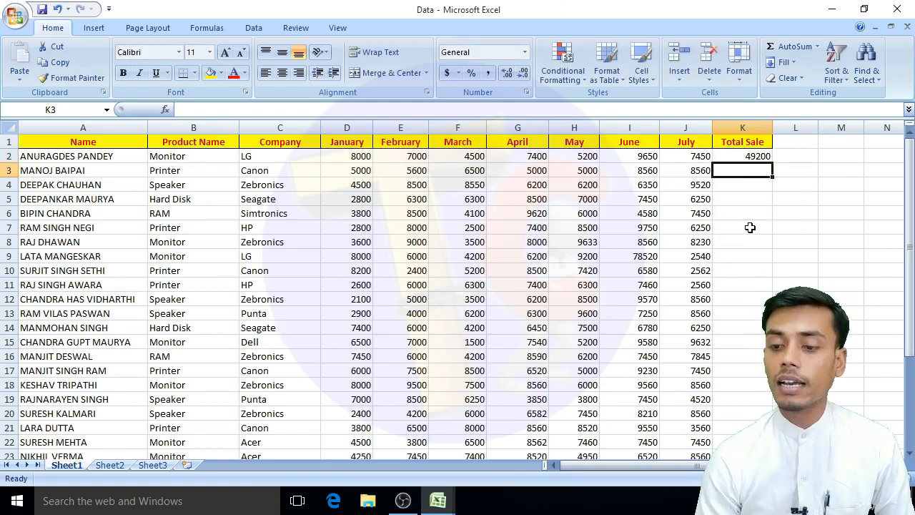
Step: Try filling the Total Sale formula from K2 down over the next few records, then undo the fill
click(762, 159)
drag(773, 162, 776, 238)
key(ctrl+z)
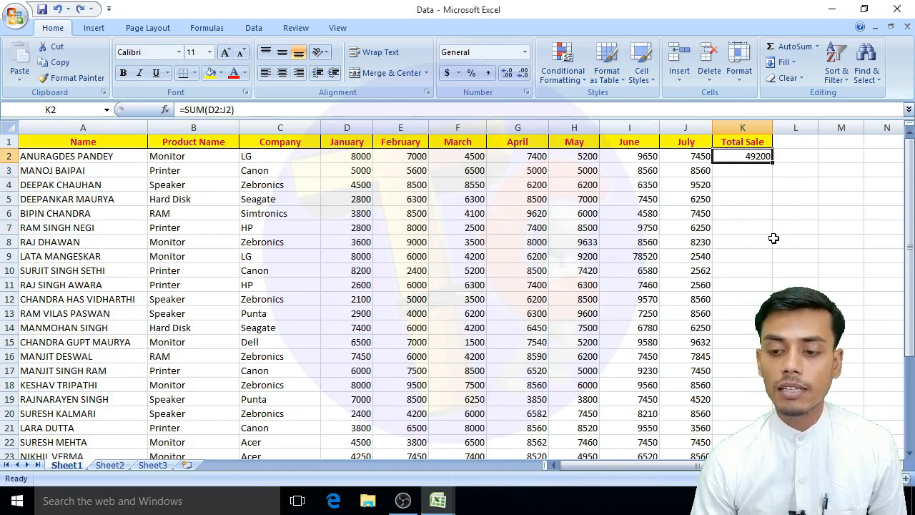
Step: Fill the Total Sale formula from K2 down to the last record in row 31 and make those totals bold
double_click(772, 163)
scroll(773, 193, down, 7)
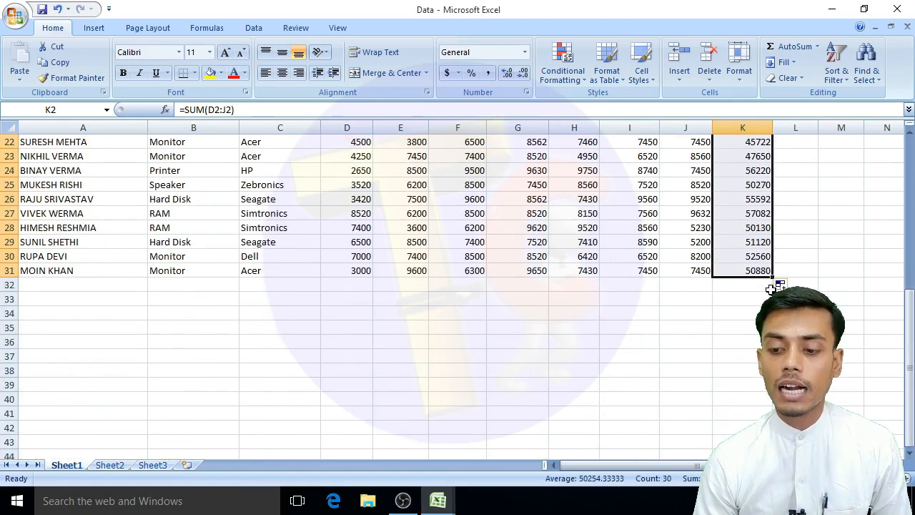
scroll(798, 225, up, 7)
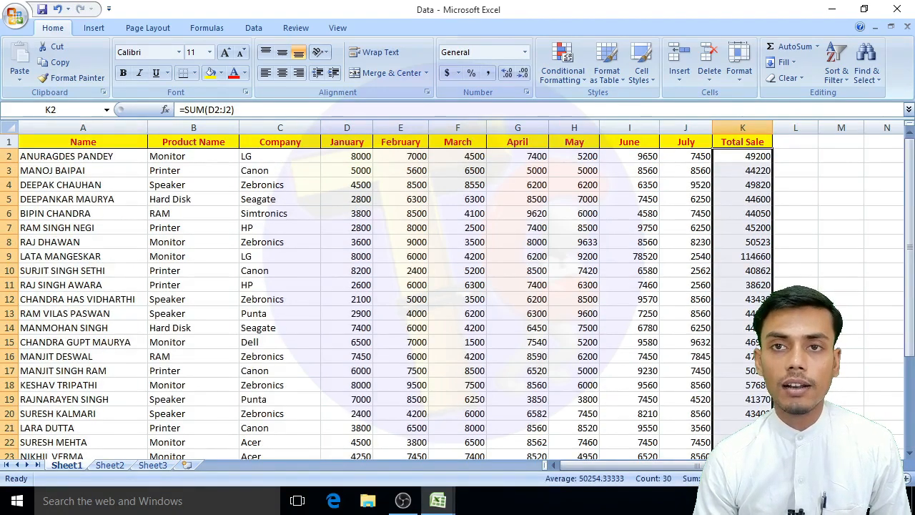
key(ctrl+b)
click(848, 229)
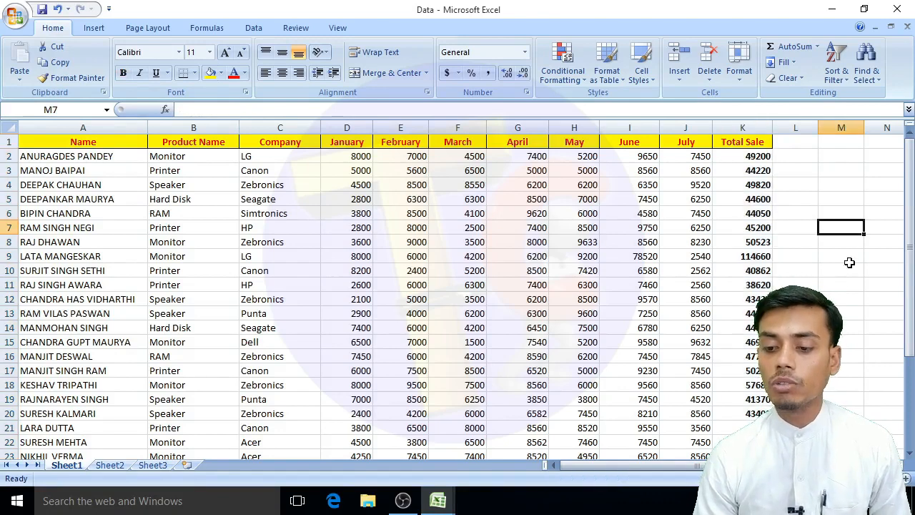
Step: Total the Total Sale column below the last record by entering the AutoSum formula =SUM(K2:K31) in K32
click(847, 301)
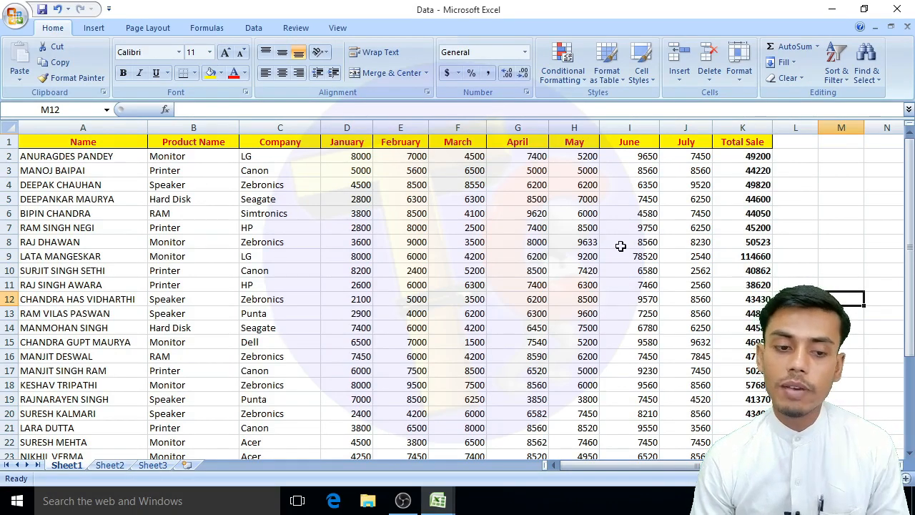
scroll(629, 248, down, 1)
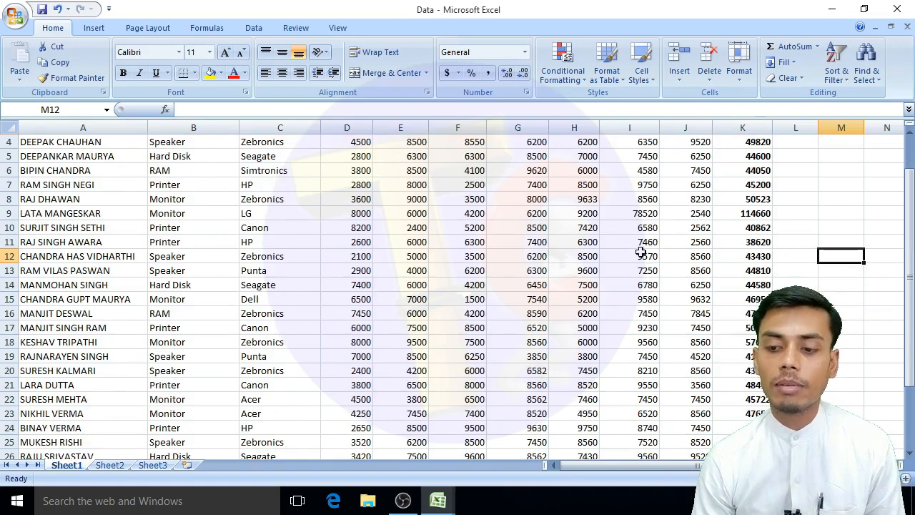
scroll(776, 198, up, 1)
scroll(784, 288, down, 7)
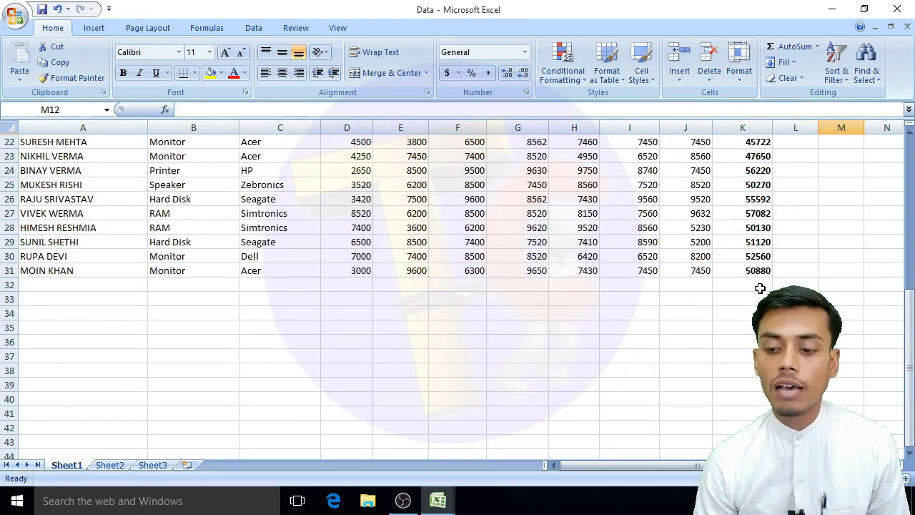
click(759, 285)
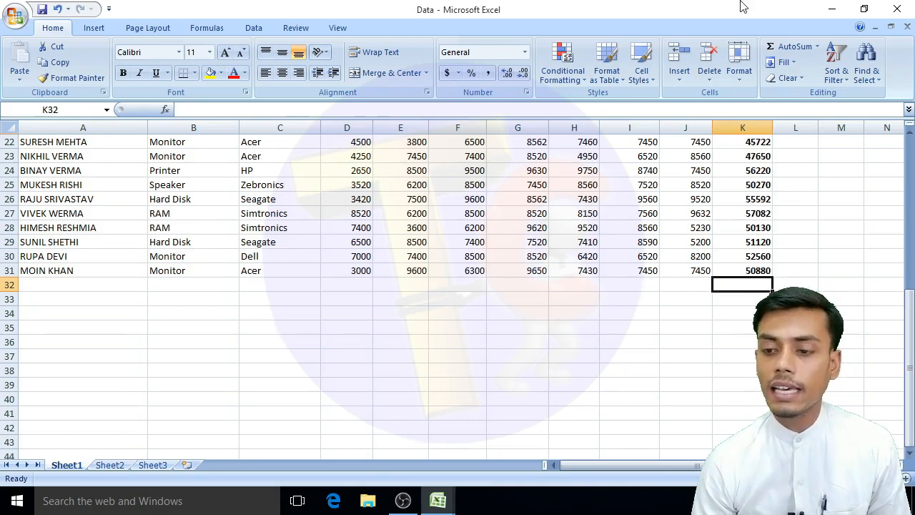
click(787, 46)
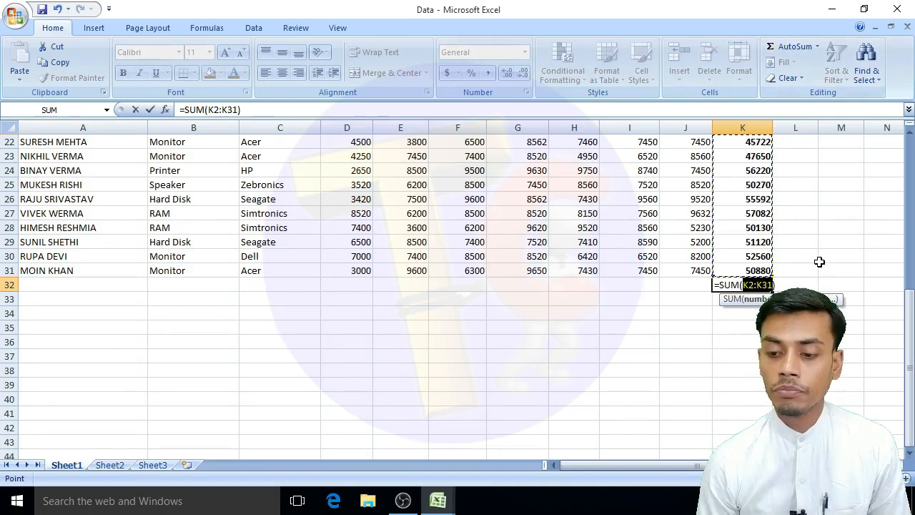
key(Return)
click(763, 284)
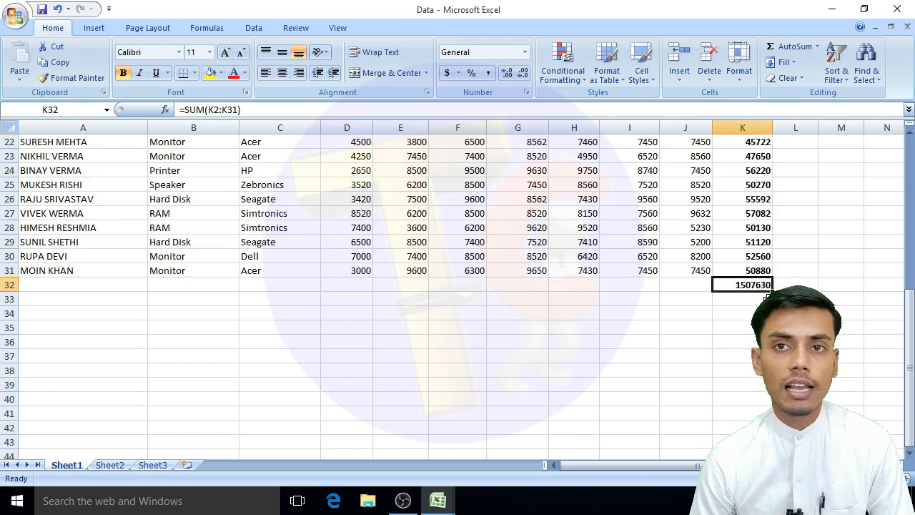
click(779, 298)
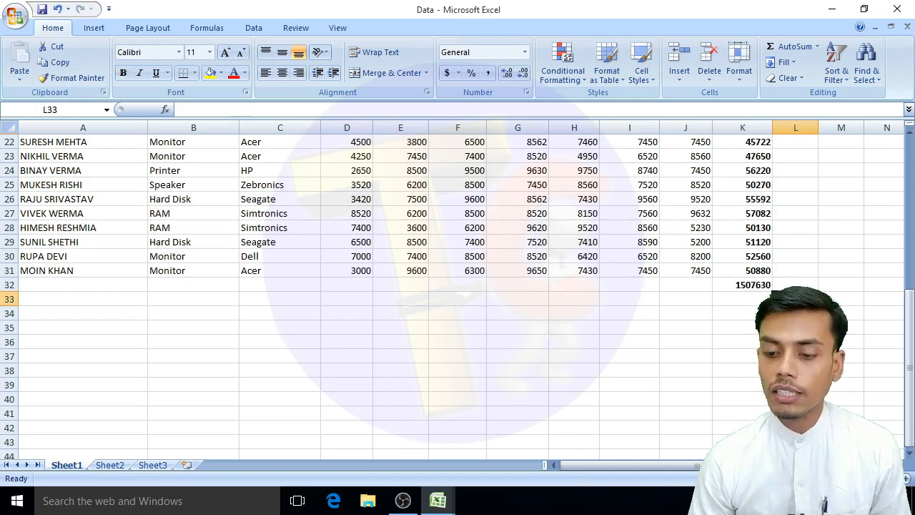
Step: Try totalling the January column with AutoSum in D32, then undo that total
drag(729, 465, 764, 465)
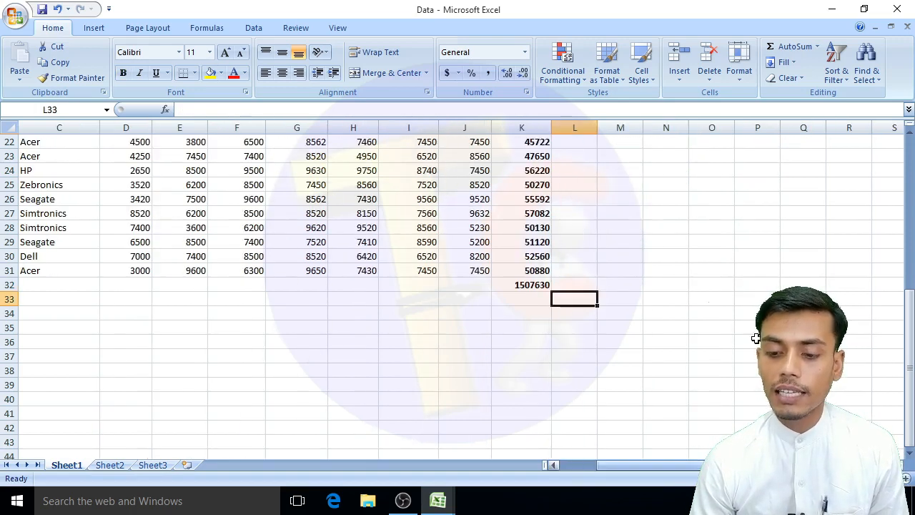
scroll(709, 213, up, 7)
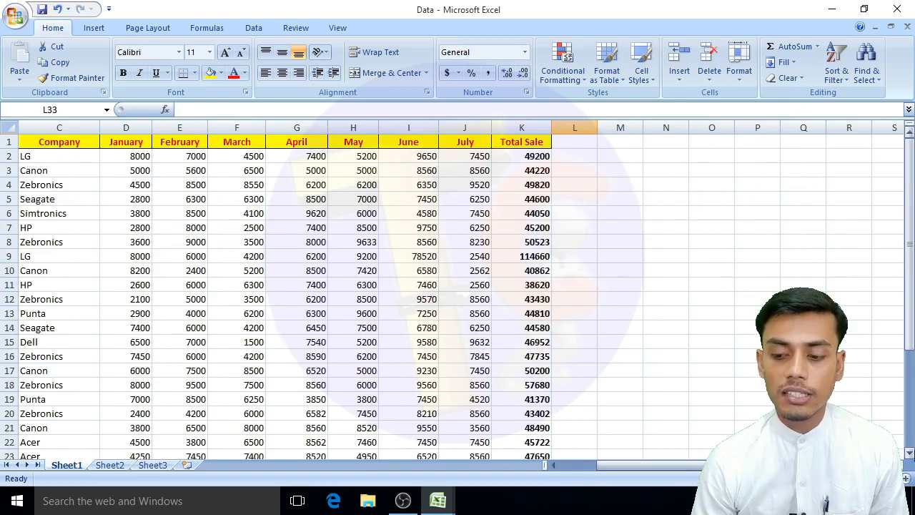
click(552, 464)
click(552, 465)
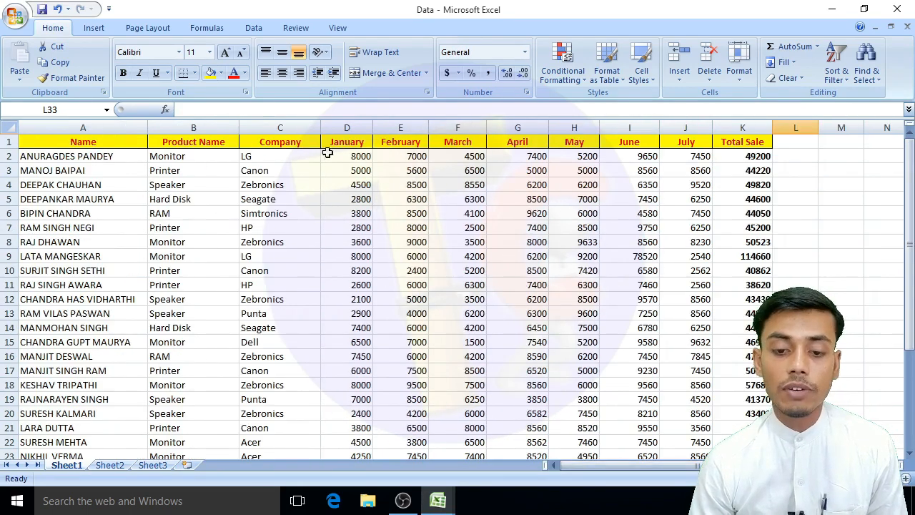
scroll(351, 258, down, 6)
click(368, 323)
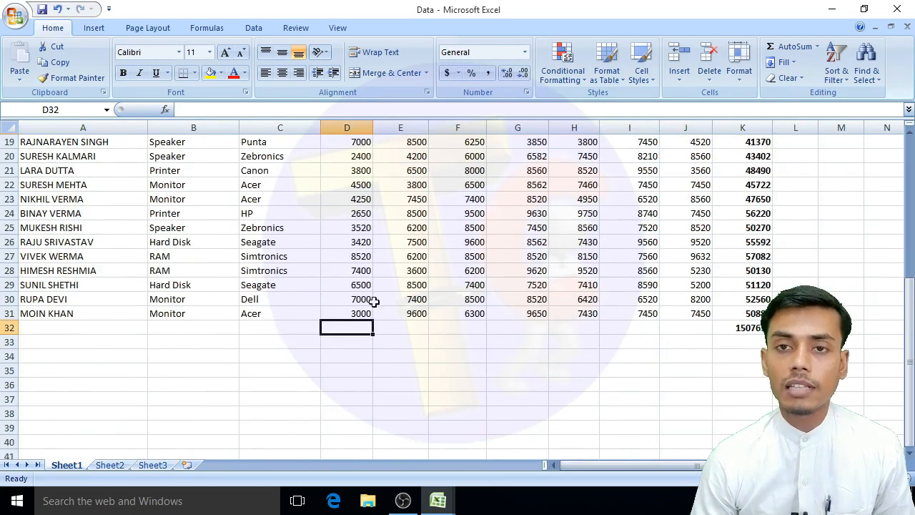
click(784, 48)
key(Return)
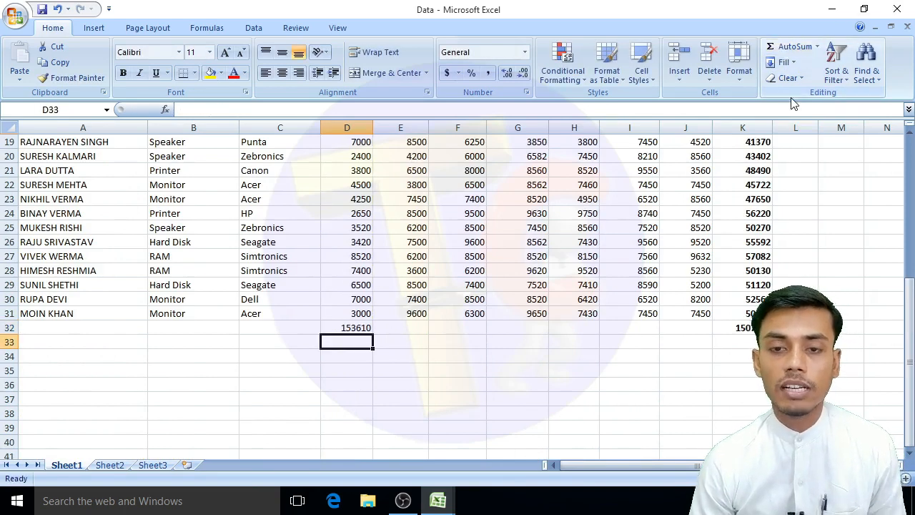
key(ctrl+z)
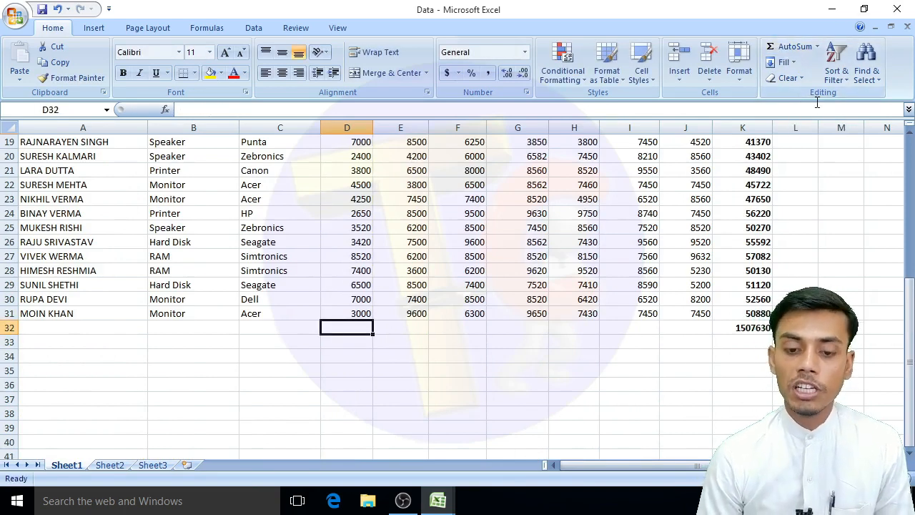
drag(909, 301, 909, 155)
click(827, 152)
click(840, 171)
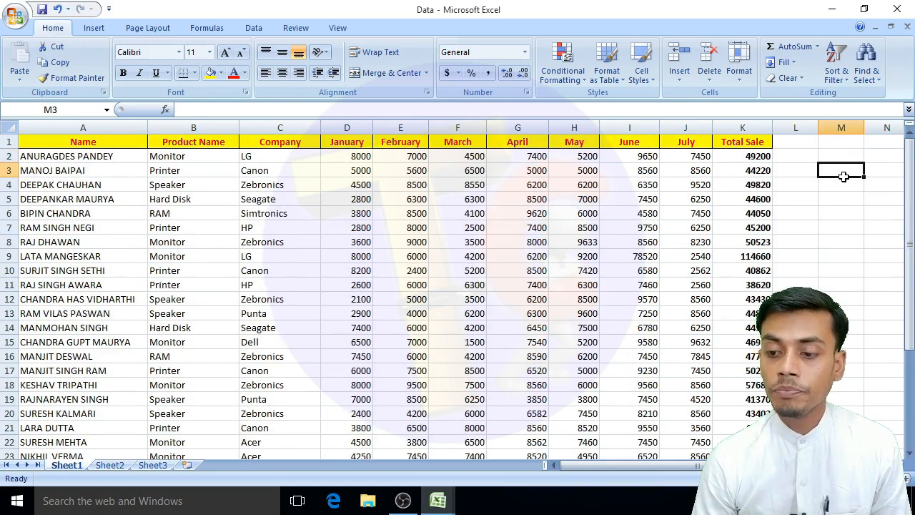
click(859, 209)
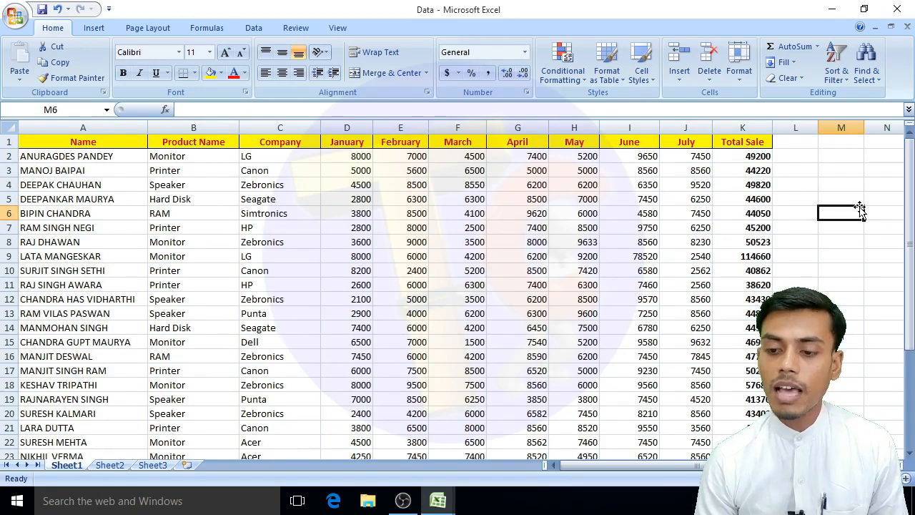
click(728, 159)
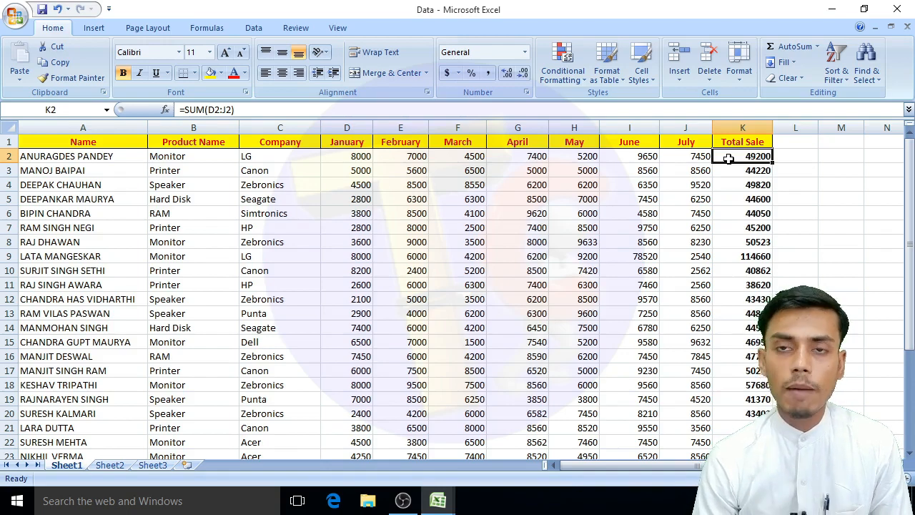
key(Right)
key(Right)
key(Right)
key(Right)
key(Right)
key(Right)
key(Right)
key(Right)
key(Right)
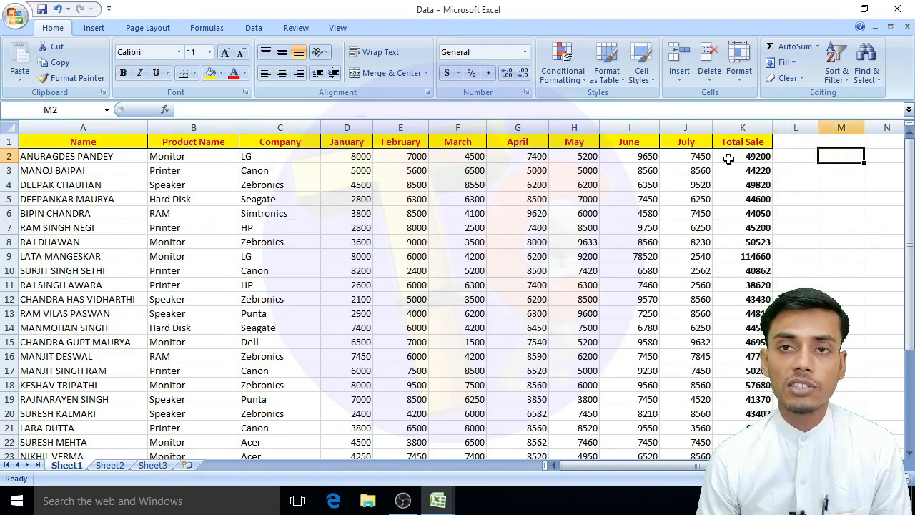
key(Right)
key(Right)
key(Left)
key(Left)
key(Left)
key(Left)
key(Left)
key(Left)
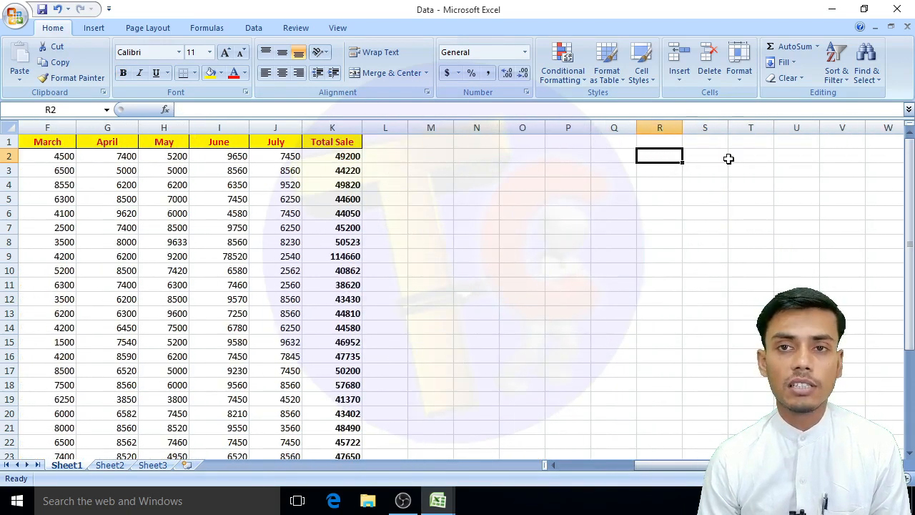
key(Down)
key(Down)
key(Left)
key(Down)
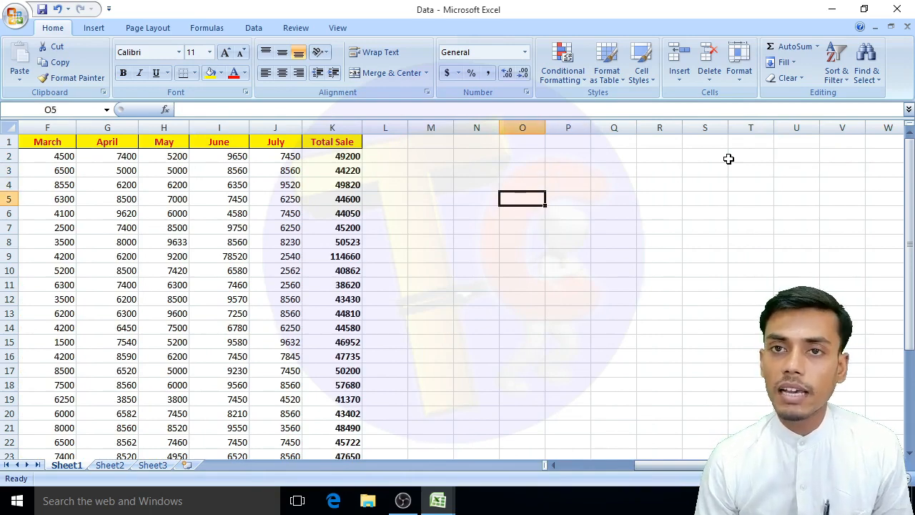
drag(668, 466, 552, 465)
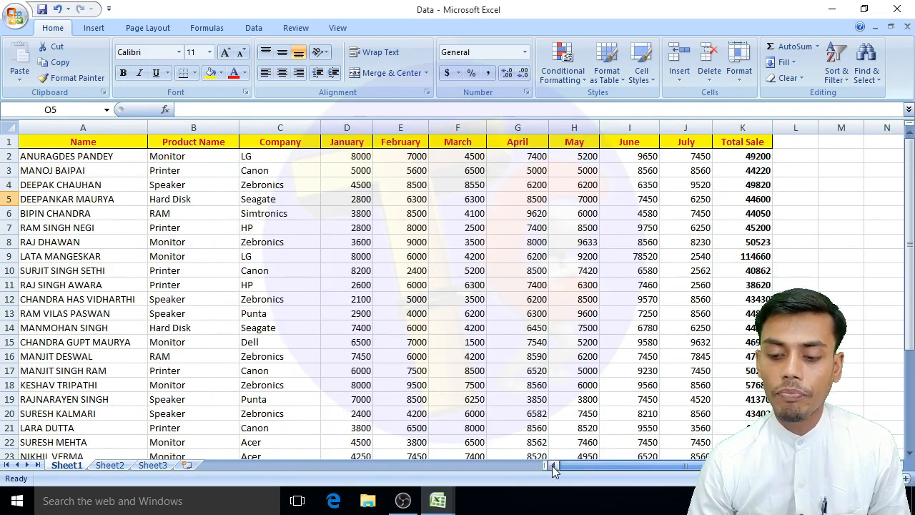
click(293, 301)
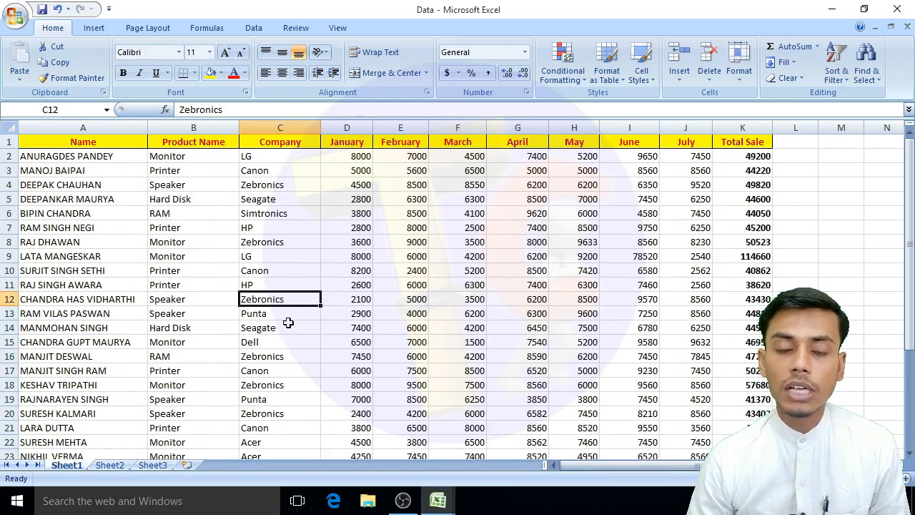
click(191, 158)
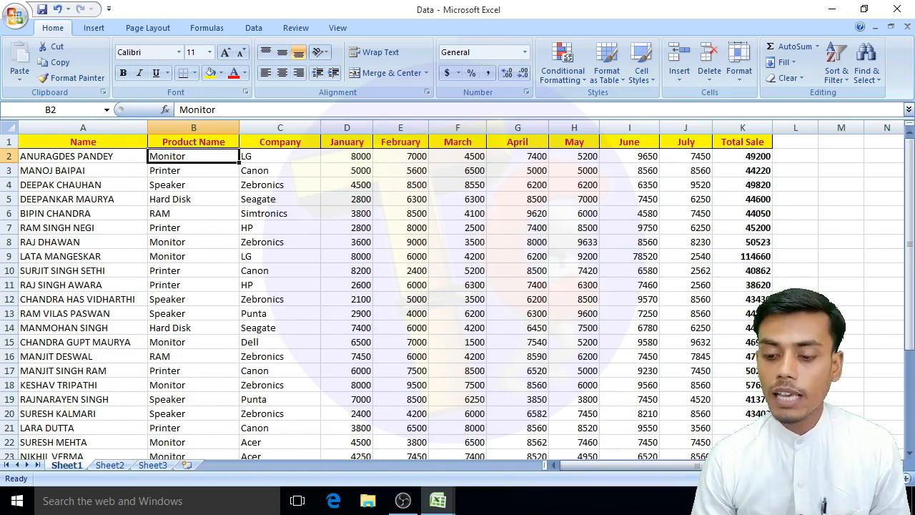
Step: Enter the heading Product in cell P5, in the empty area beyond the sales table
drag(614, 465, 633, 466)
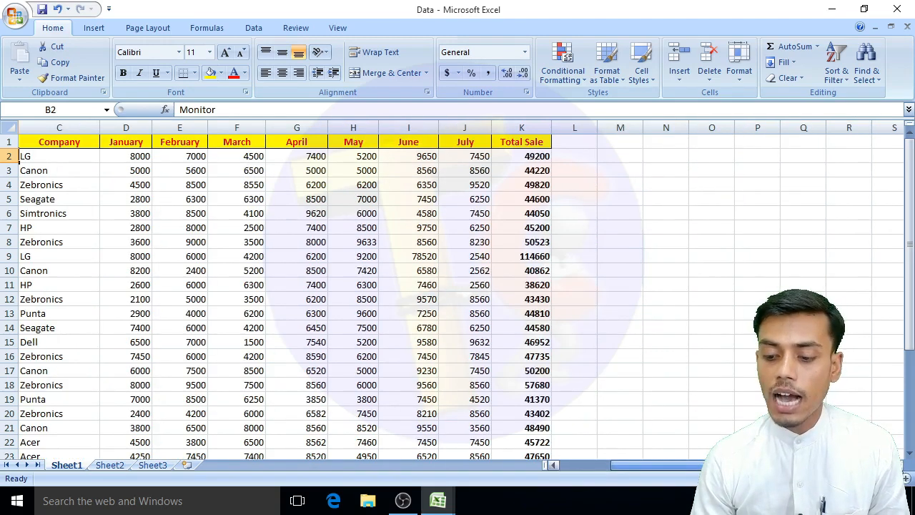
click(757, 199)
key(Right)
key(Right)
key(Right)
key(Right)
key(Right)
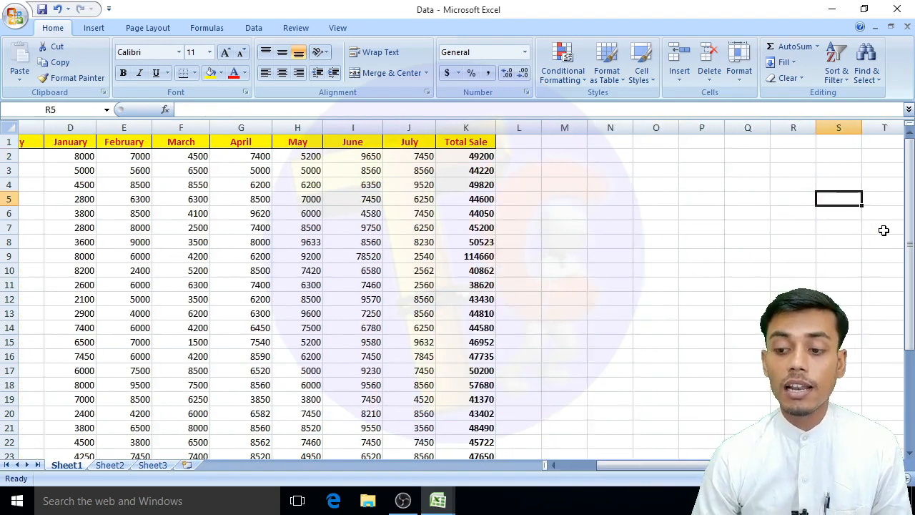
key(Left)
key(Left)
key(Left)
key(Left)
key(Left)
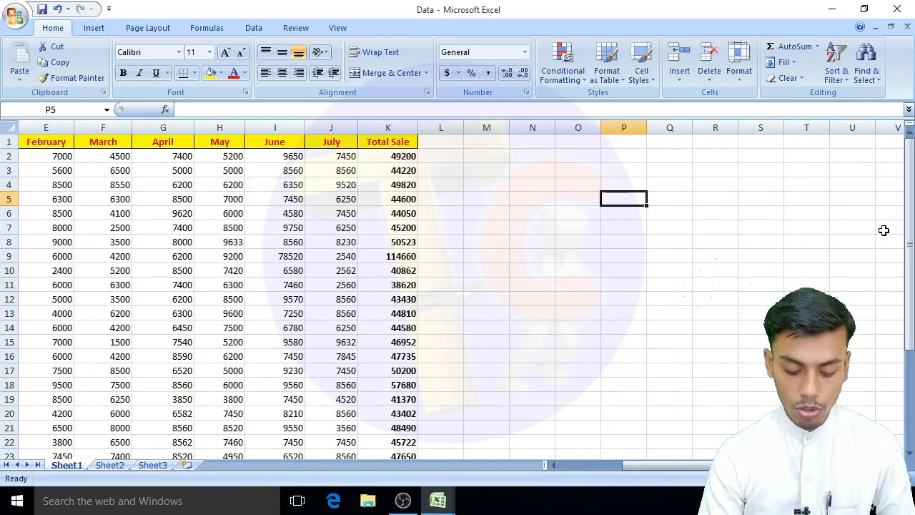
text(Producty)
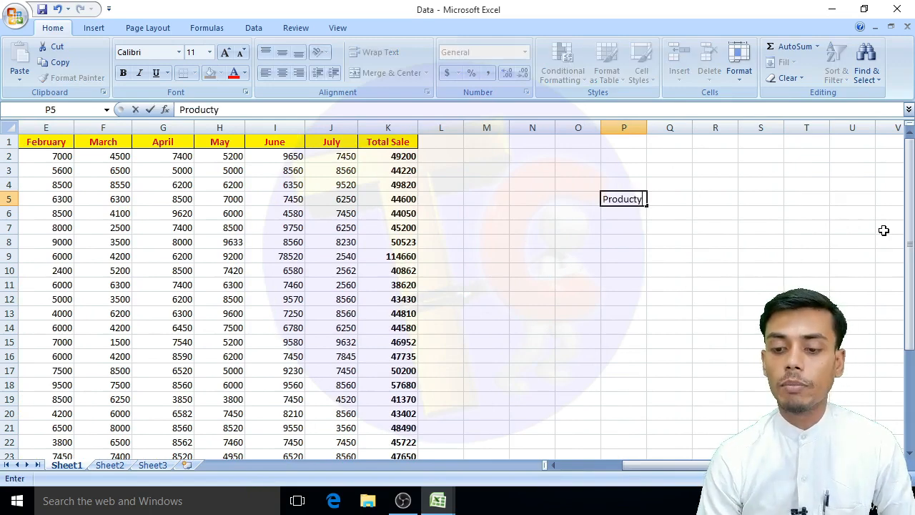
key(BackSpace)
key(Return)
key(Up)
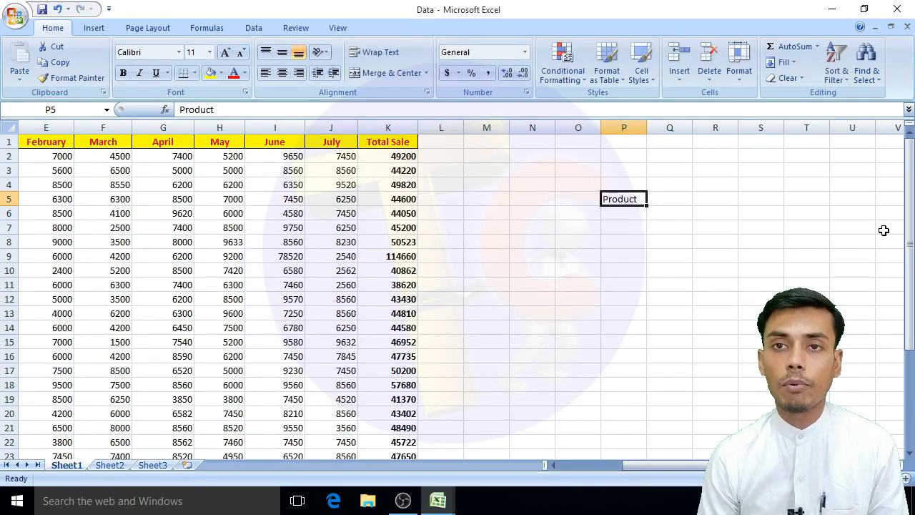
Step: Enter the headings April in Q5 and Total Sale in R5, beside the Product heading
key(Right)
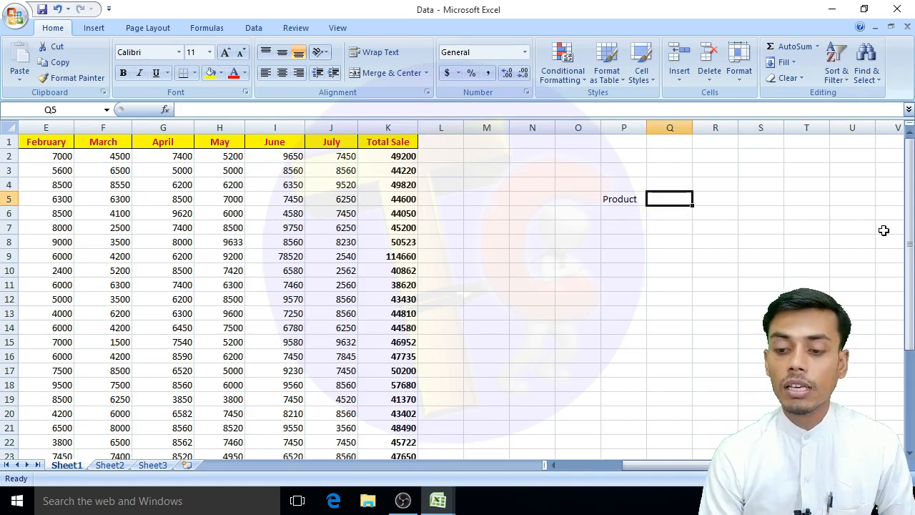
text(April)
key(Right)
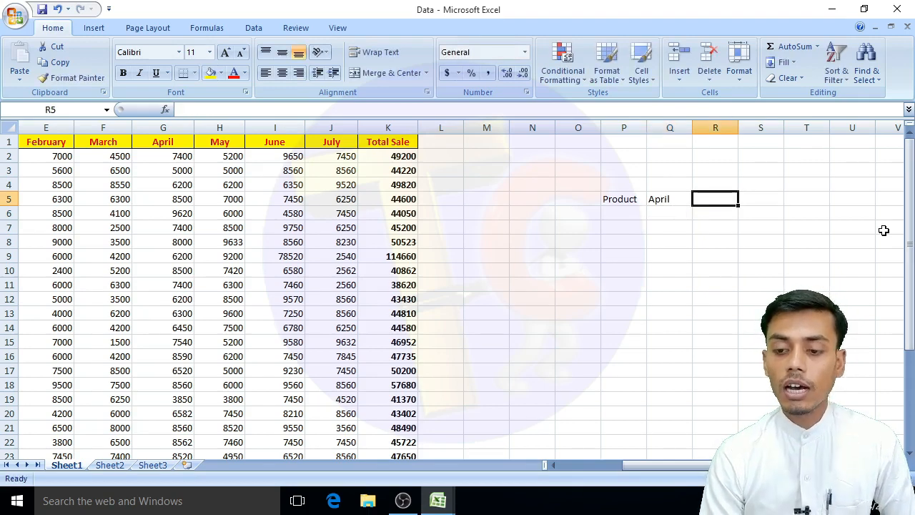
text(Total Sale)
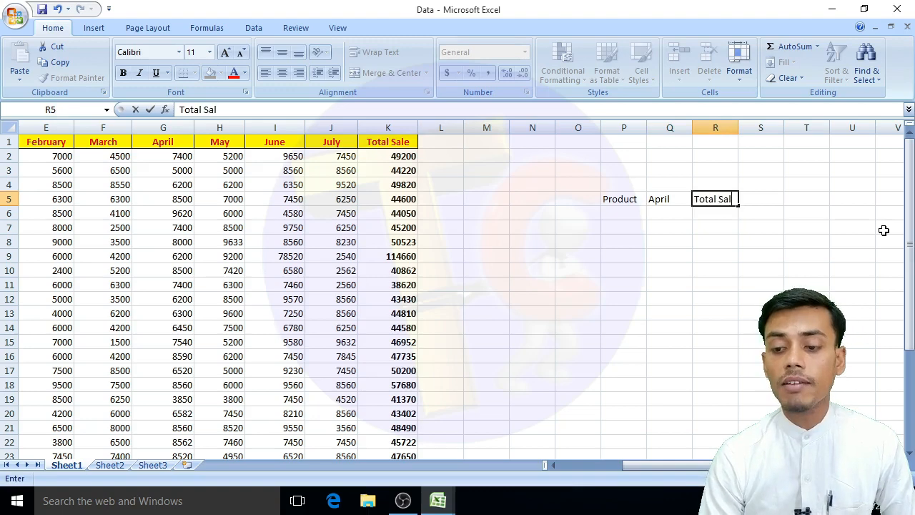
key(Return)
key(Left)
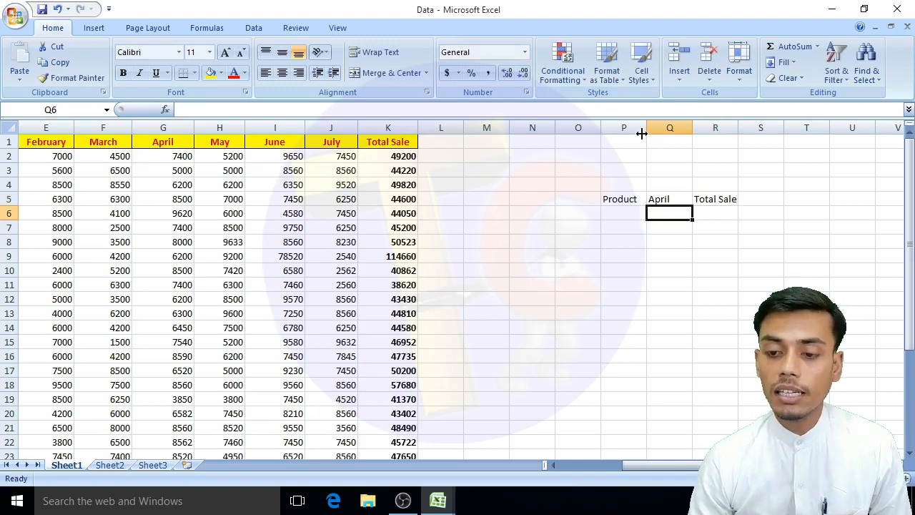
Step: Widen columns P, Q and R, which hold the Product, April and Total Sale headings
drag(646, 129, 817, 136)
click(852, 197)
key(Right)
key(Right)
key(Right)
key(Right)
key(Right)
key(Right)
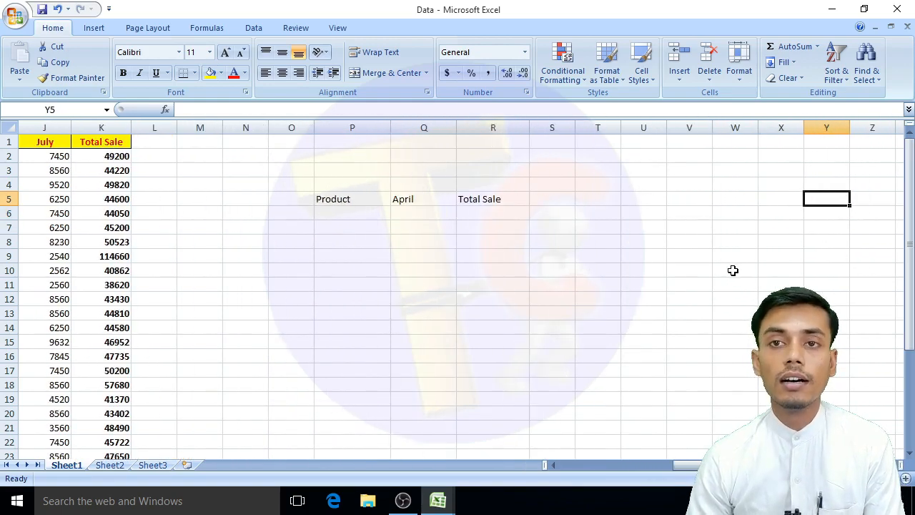
click(642, 270)
drag(747, 465, 668, 465)
click(638, 242)
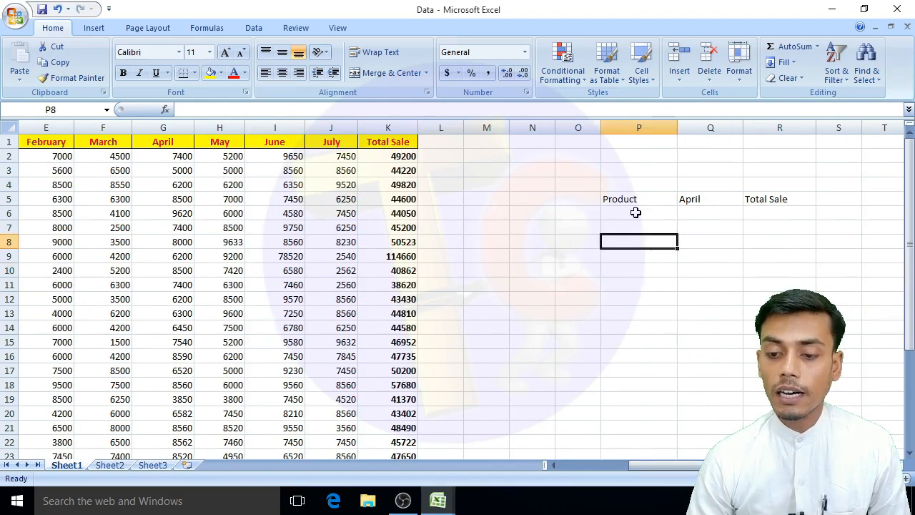
Step: Centre the headings in P5:R5 and make them bold
drag(629, 198, 768, 198)
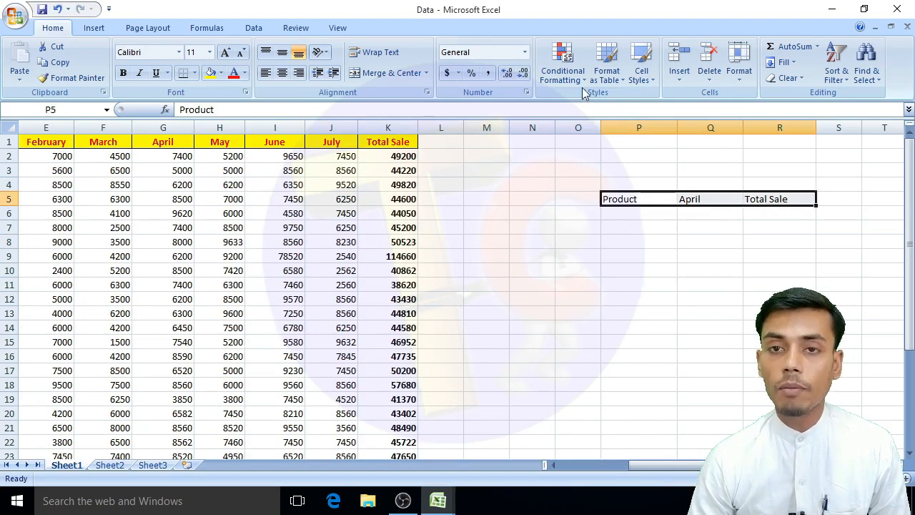
click(281, 72)
click(123, 72)
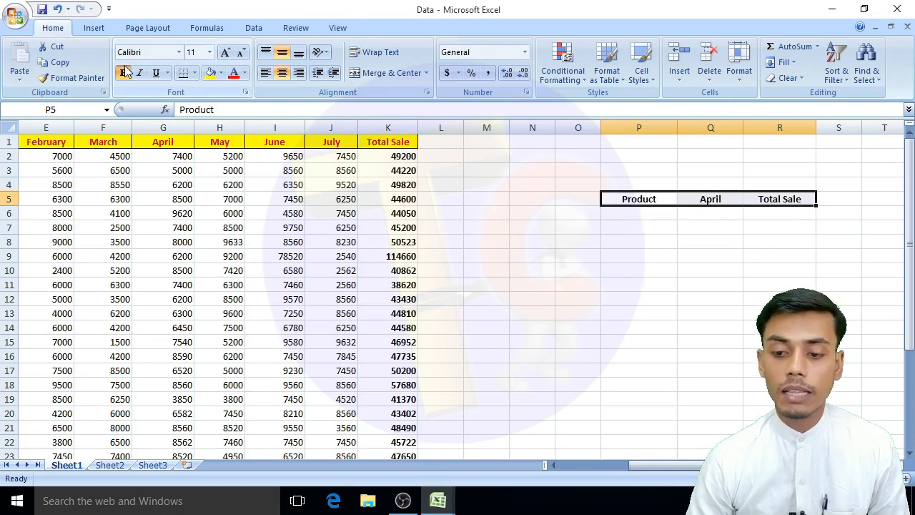
Step: Give the headings in P5:R5 a red font colour and a yellow fill
click(232, 74)
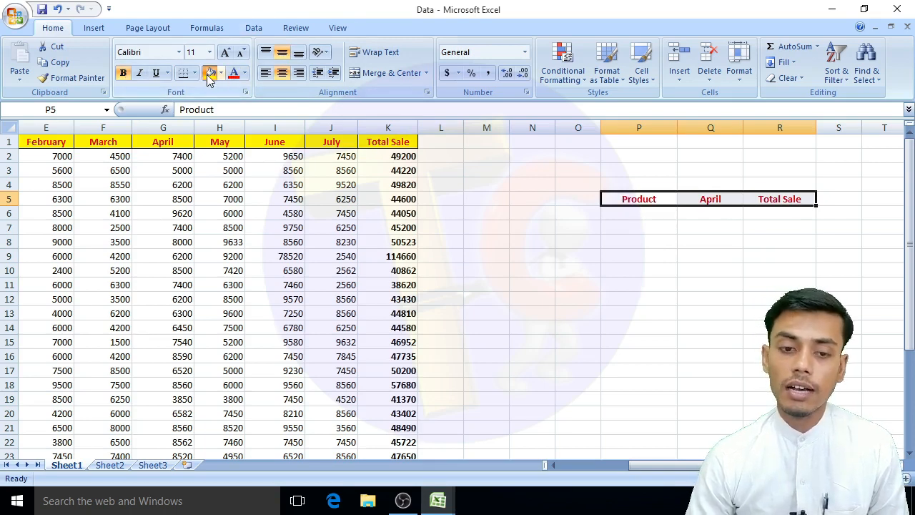
click(210, 72)
click(772, 259)
Step: Apply All Borders to the Product, April and Total Sale headings in P5:R5
drag(609, 199, 776, 199)
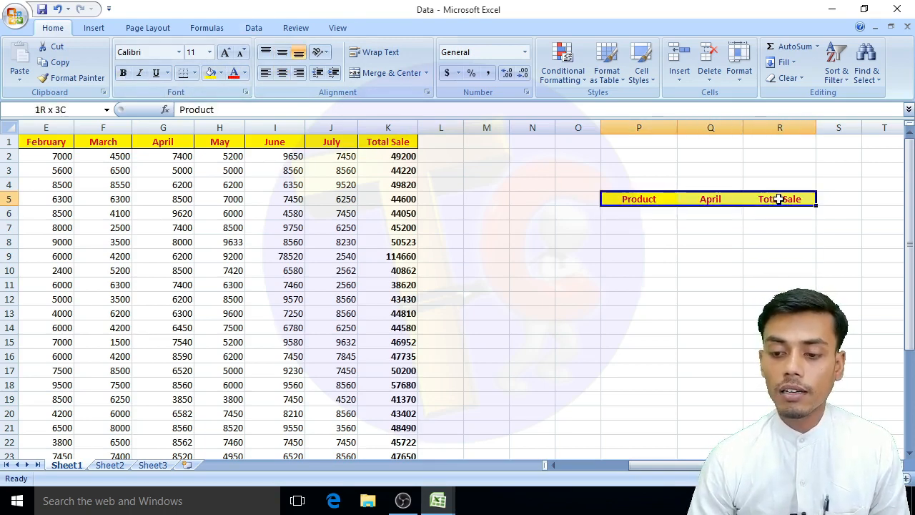
click(194, 73)
click(209, 186)
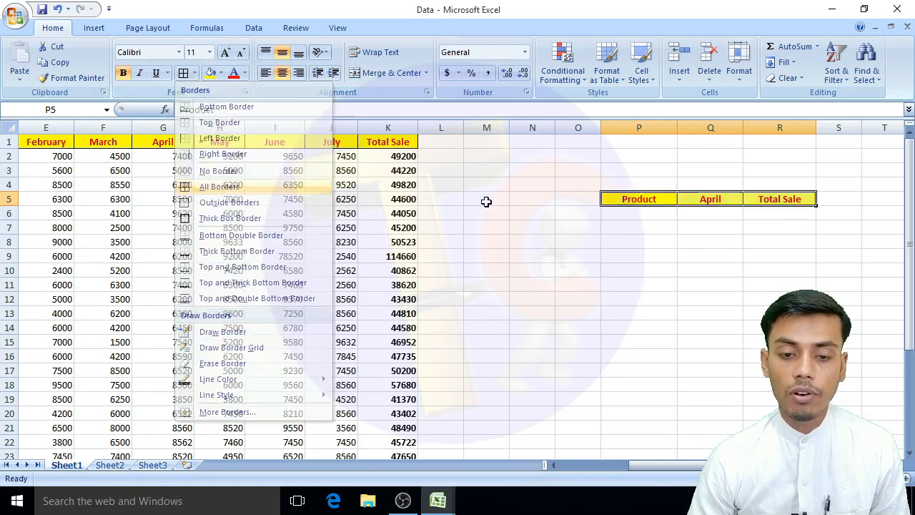
click(576, 214)
Step: Enter Monitor in cell P6 under the Product heading
click(645, 218)
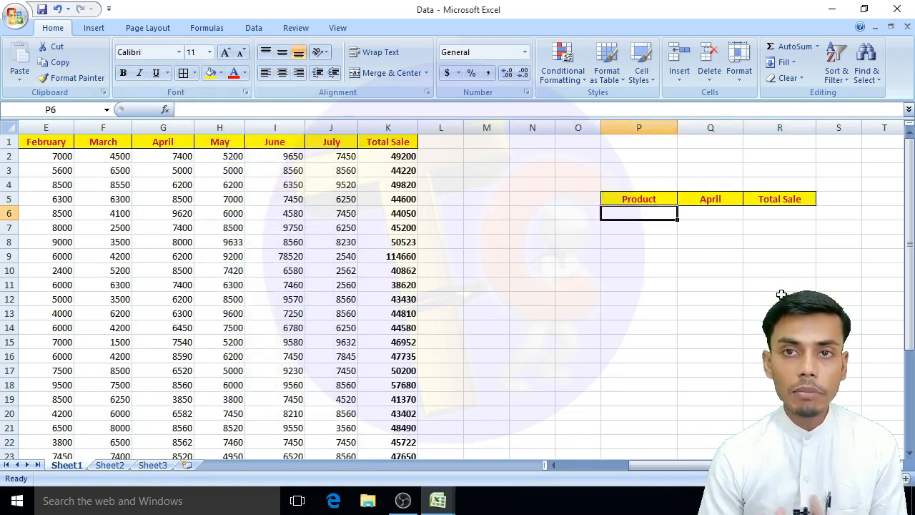
text(Monitor)
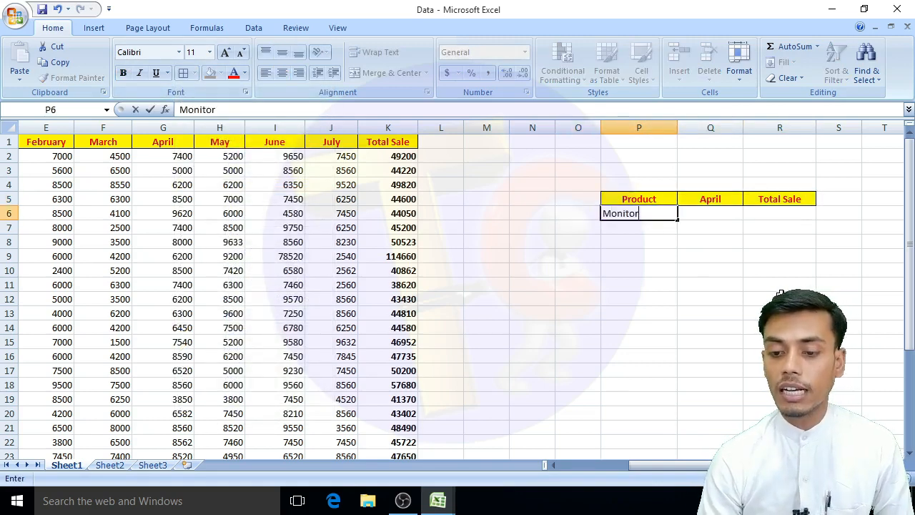
key(Return)
key(Up)
key(Right)
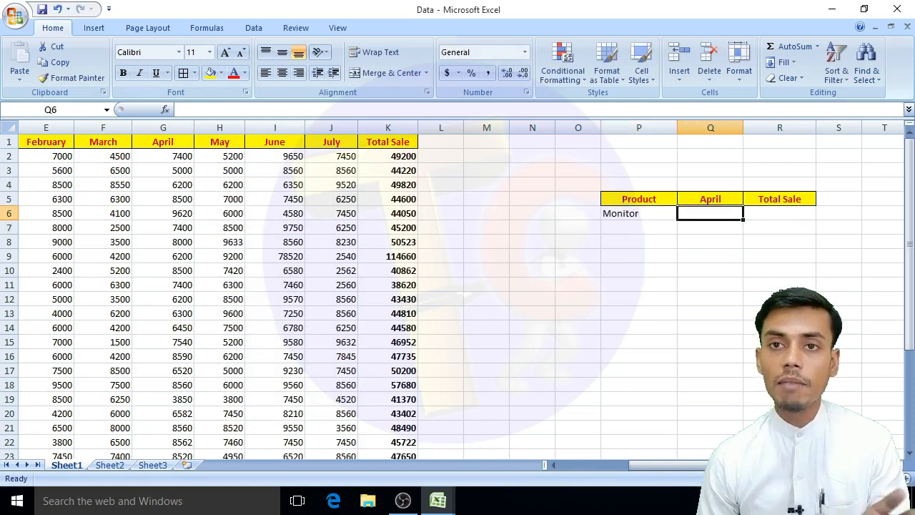
drag(48, 202, 332, 385)
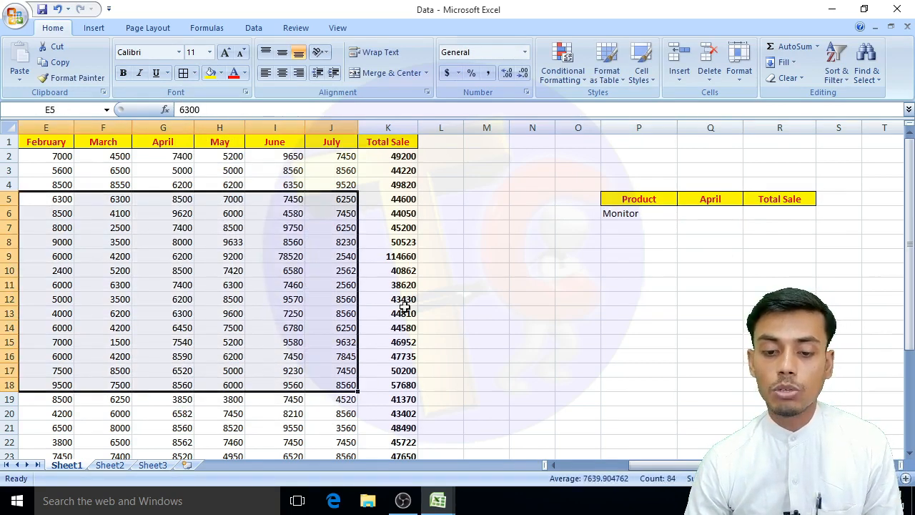
click(405, 308)
click(738, 223)
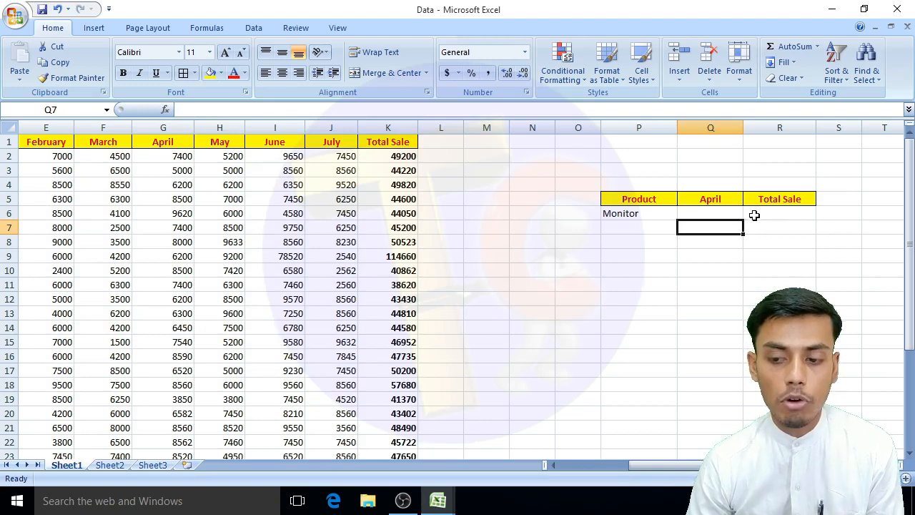
click(759, 214)
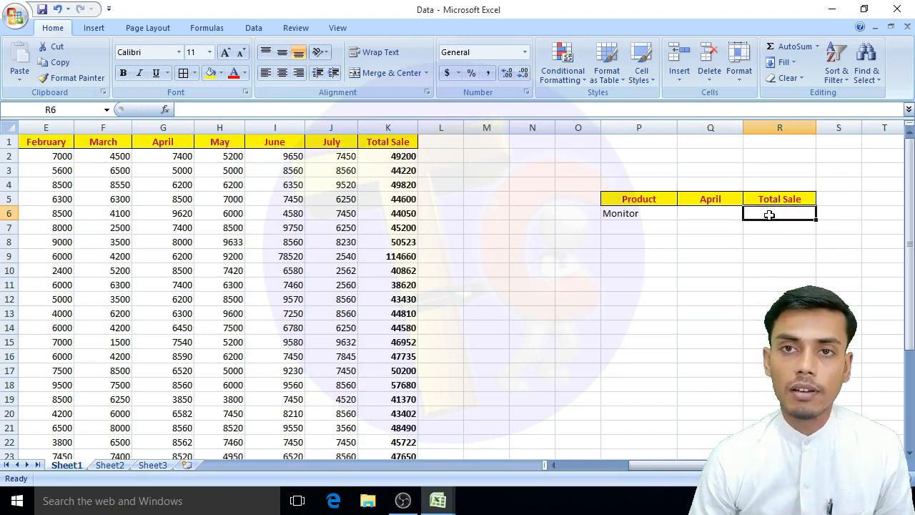
click(696, 221)
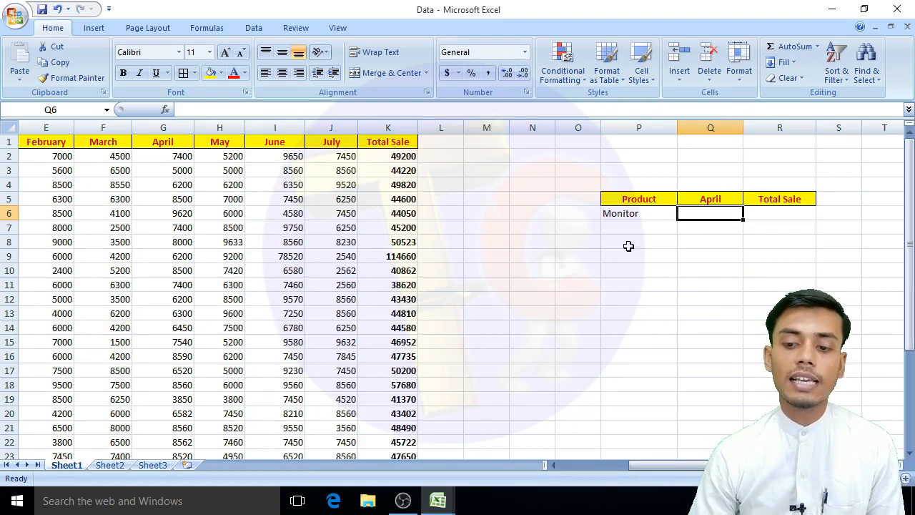
click(644, 210)
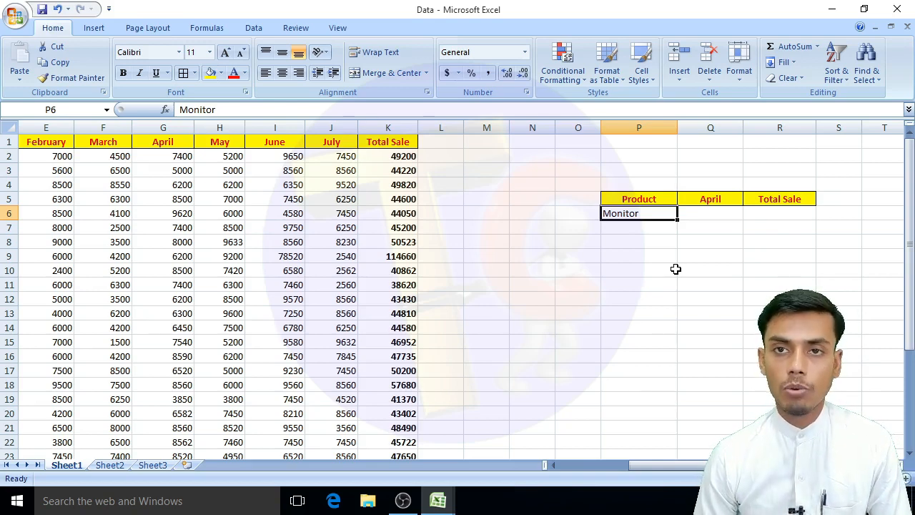
Step: Start a SUMIF formula in Q6 under April, with the product names B2:B31 as its range
click(721, 216)
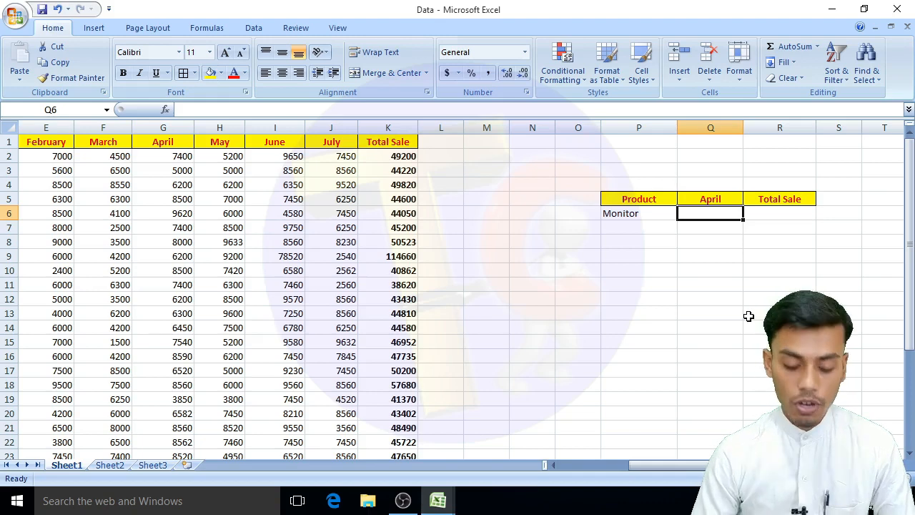
text(=)
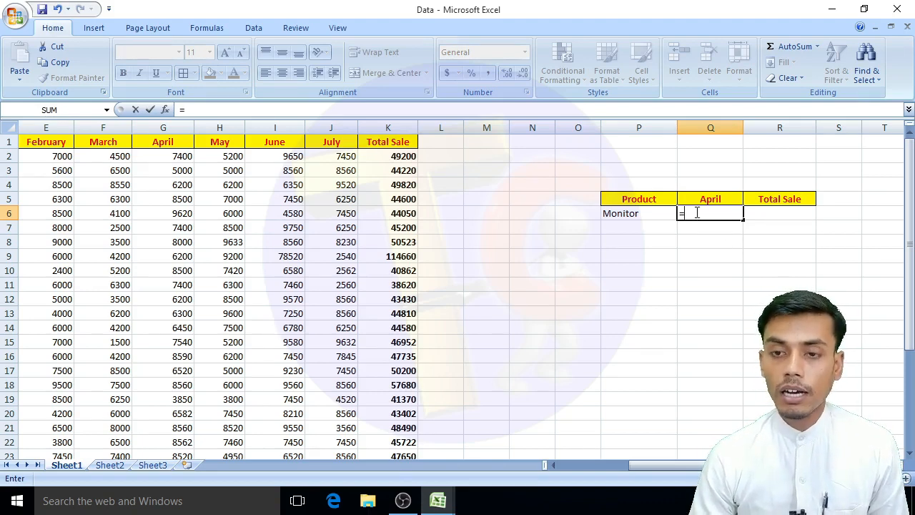
text(sum)
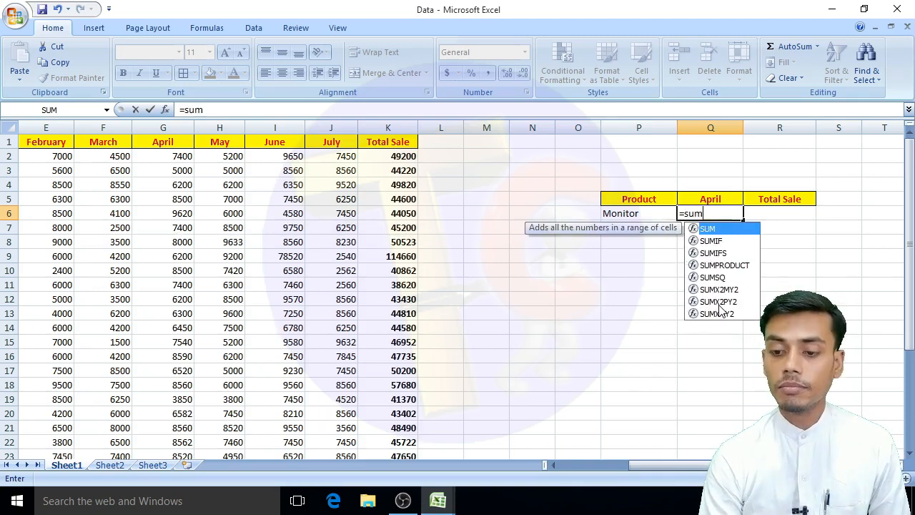
text(if)
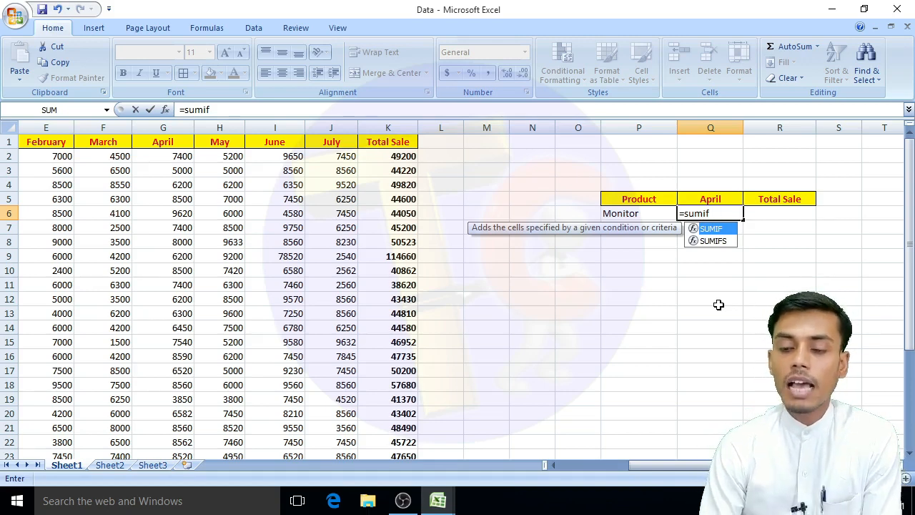
text(()
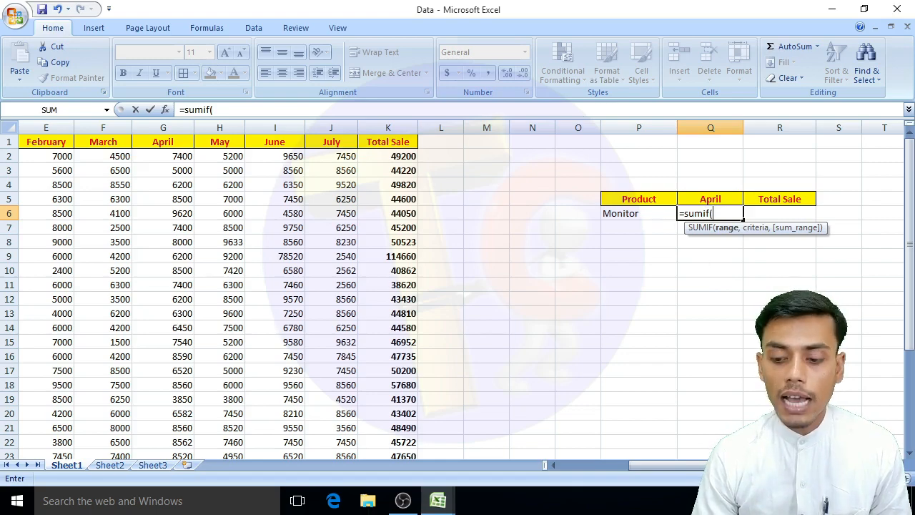
drag(729, 466, 659, 467)
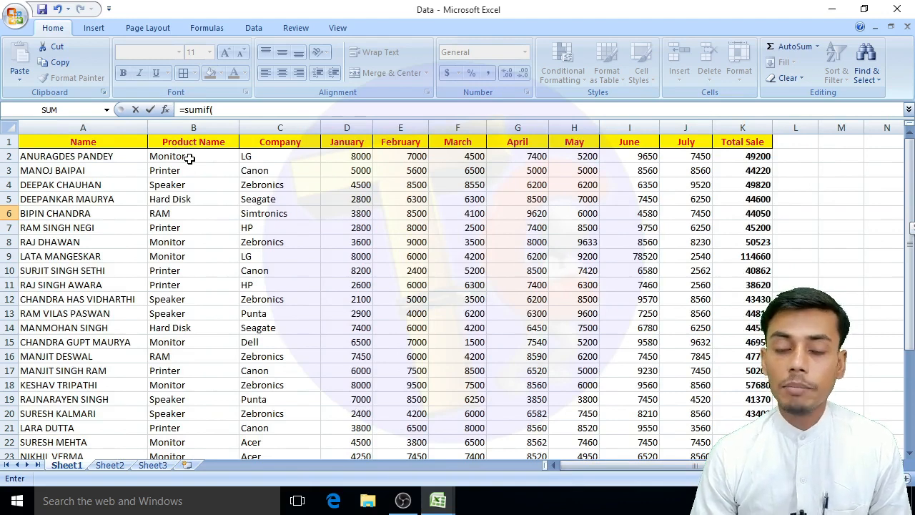
drag(189, 157, 186, 423)
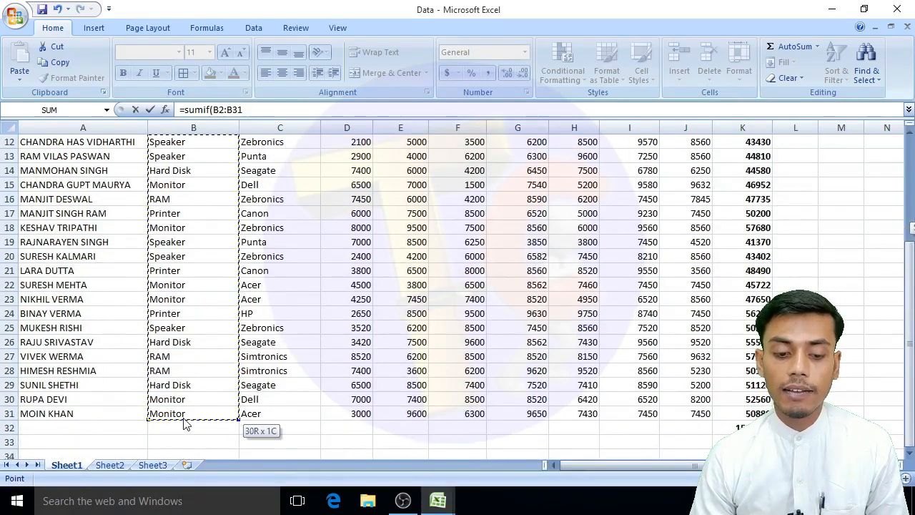
scroll(617, 365, up, 4)
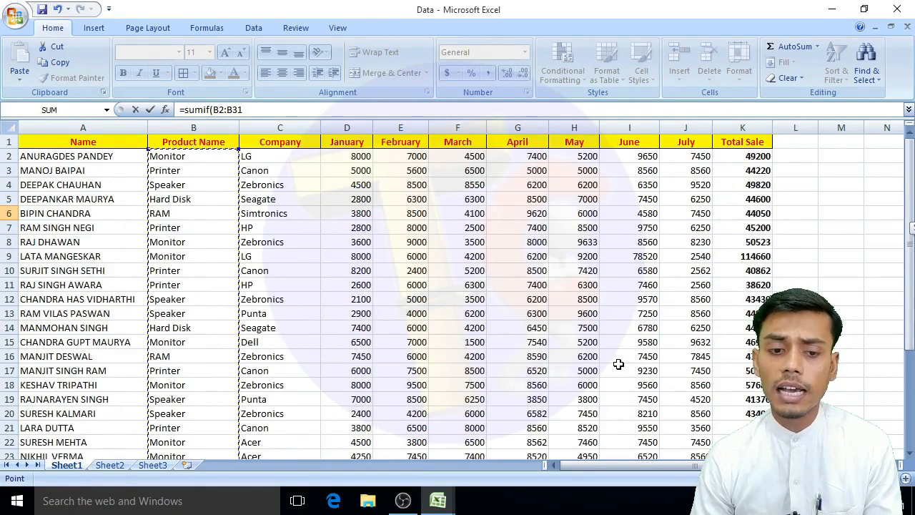
scroll(457, 286, right, 3)
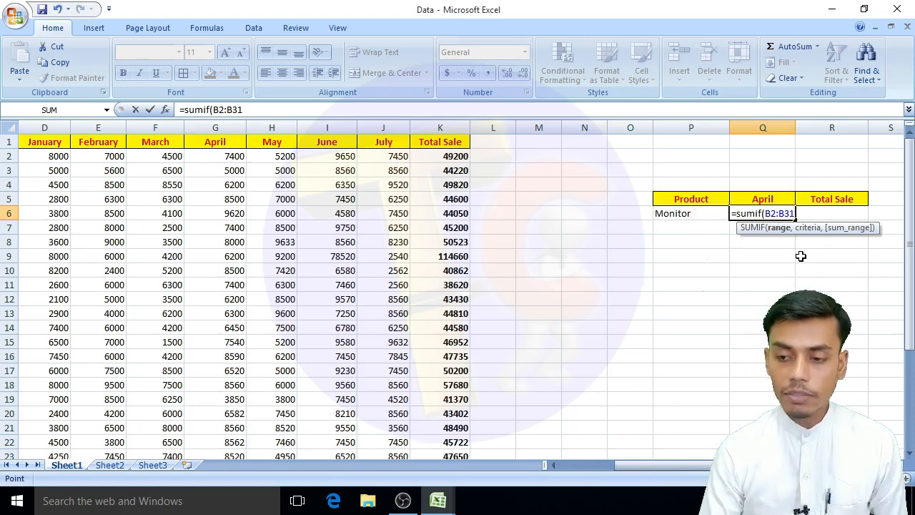
Step: Set the Monitor cell P6 as the criteria of the SUMIF formula
text(,)
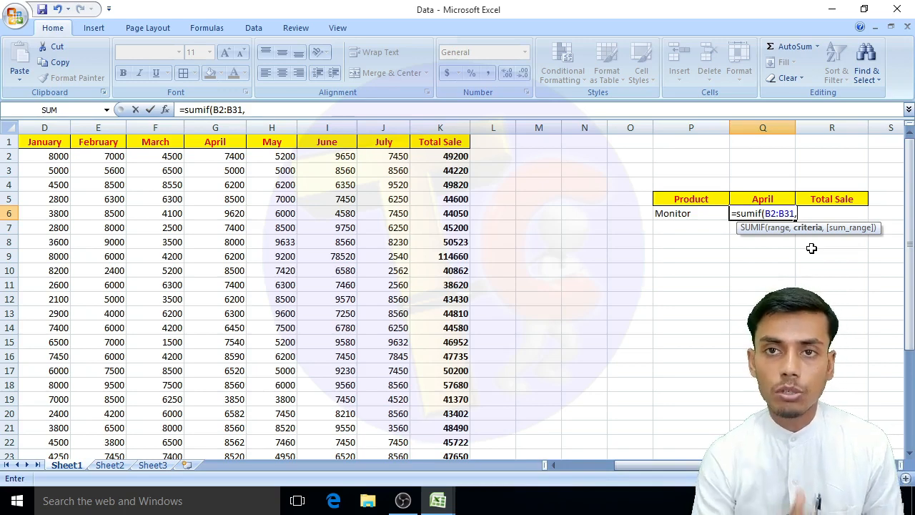
click(692, 217)
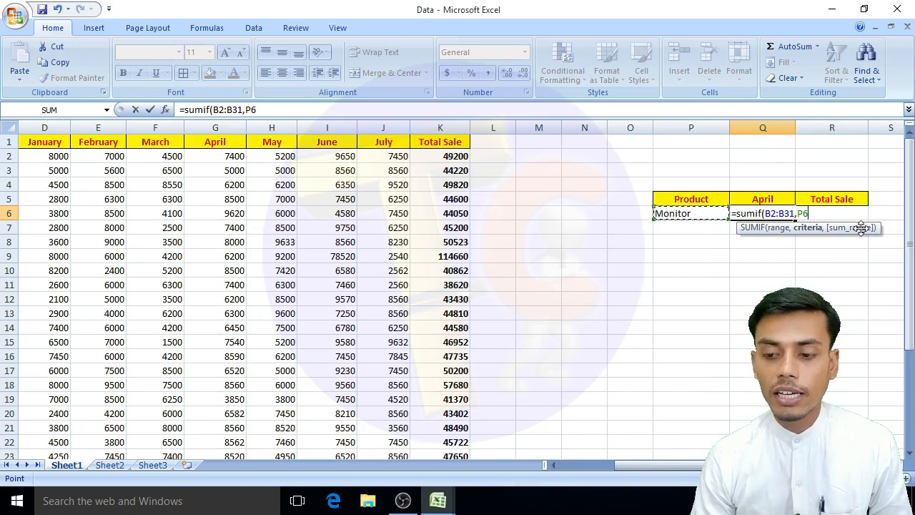
text(,)
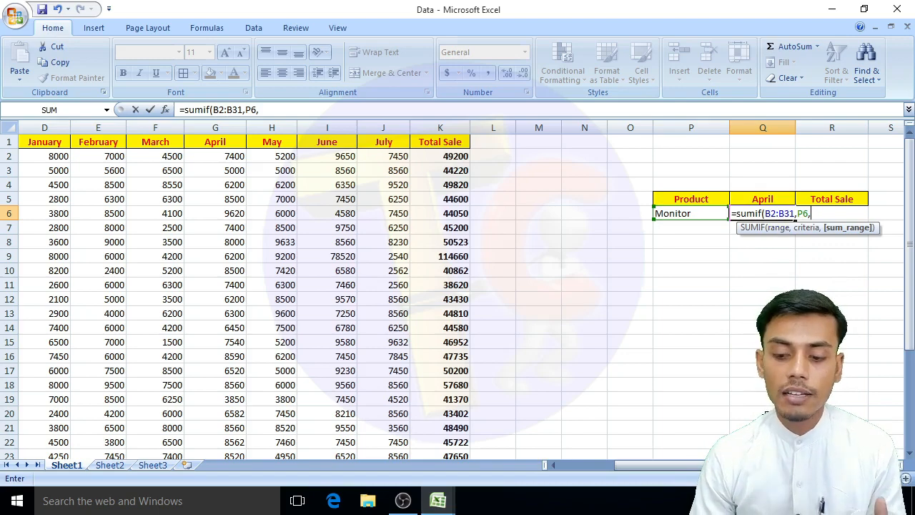
Step: Add the April sales G2:G31 as the sum range and complete the SUMIF formula in Q6
drag(729, 465, 668, 465)
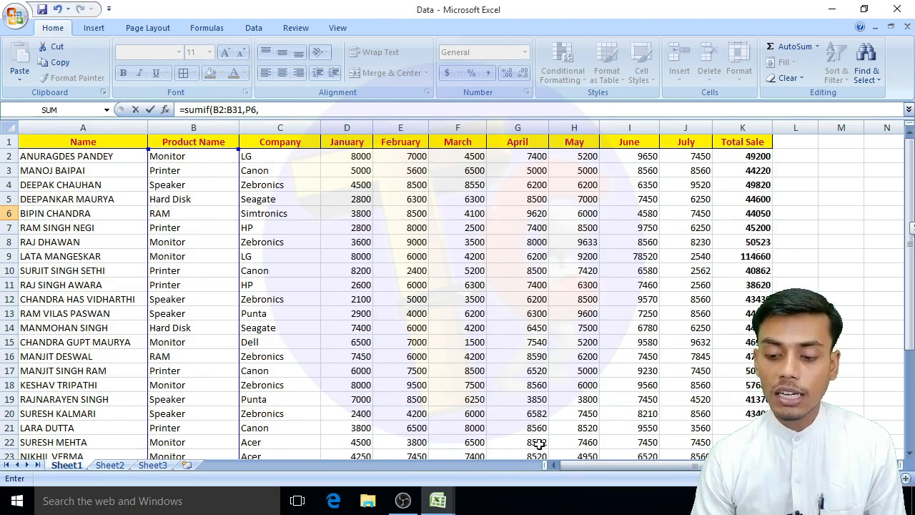
drag(605, 465, 661, 465)
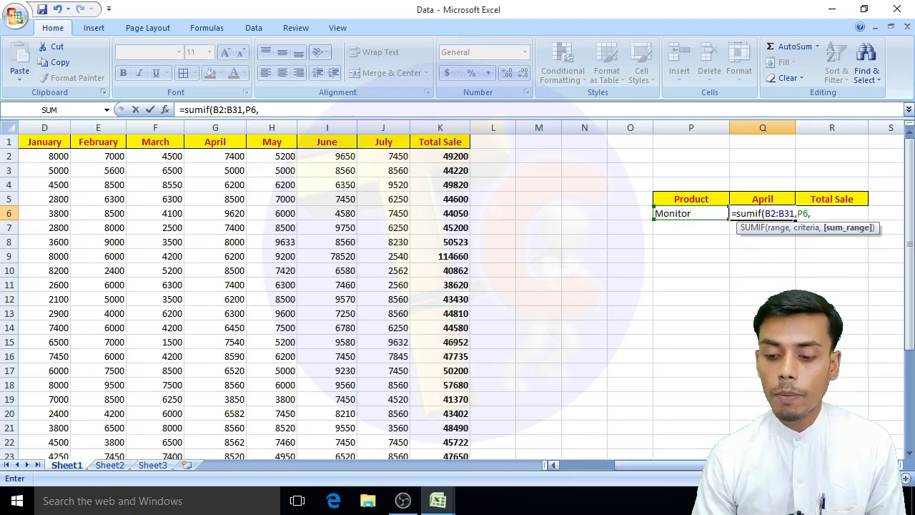
drag(658, 464, 600, 464)
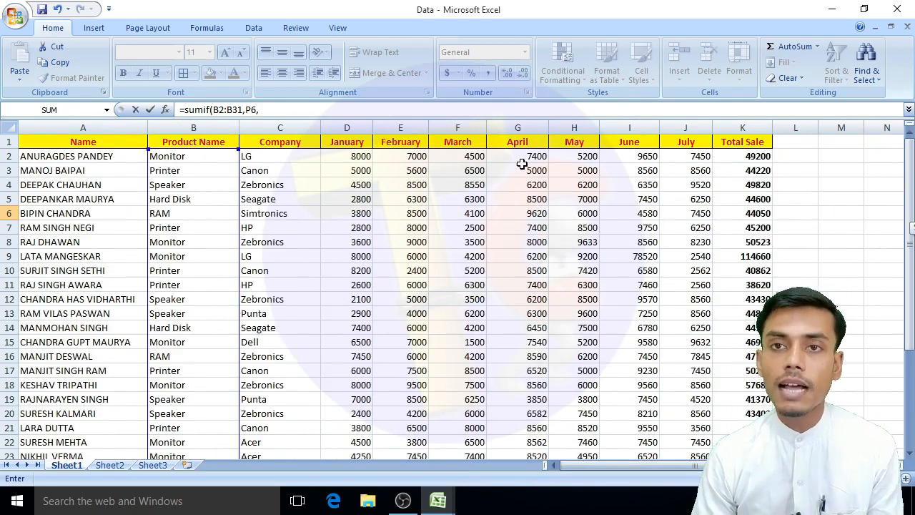
drag(524, 157, 527, 429)
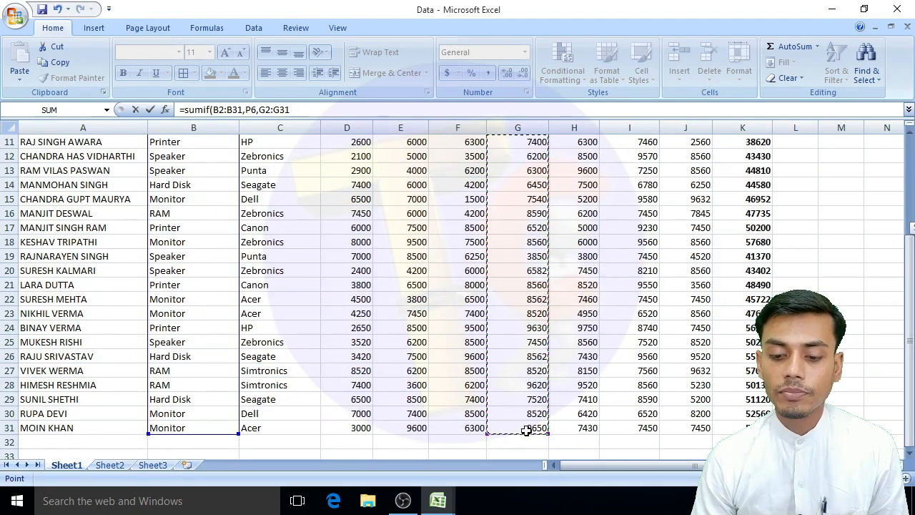
drag(623, 464, 665, 465)
scroll(588, 172, up, 4)
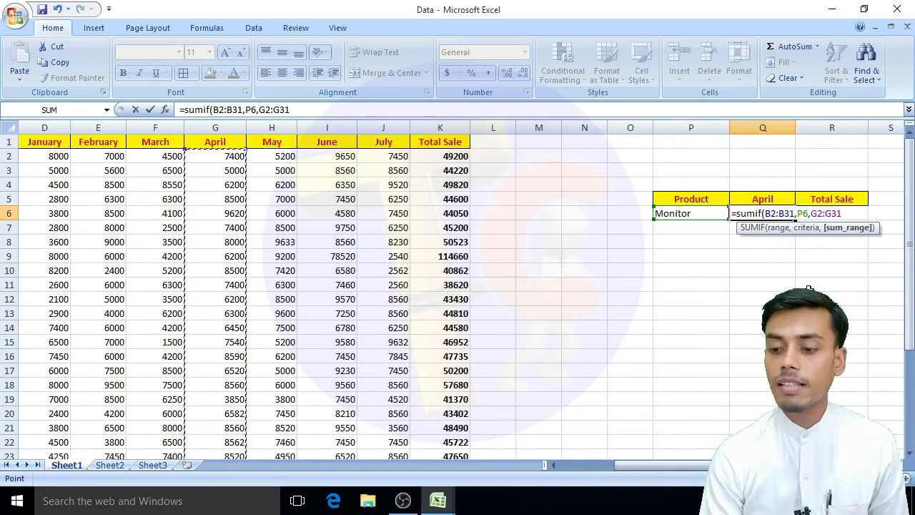
text())
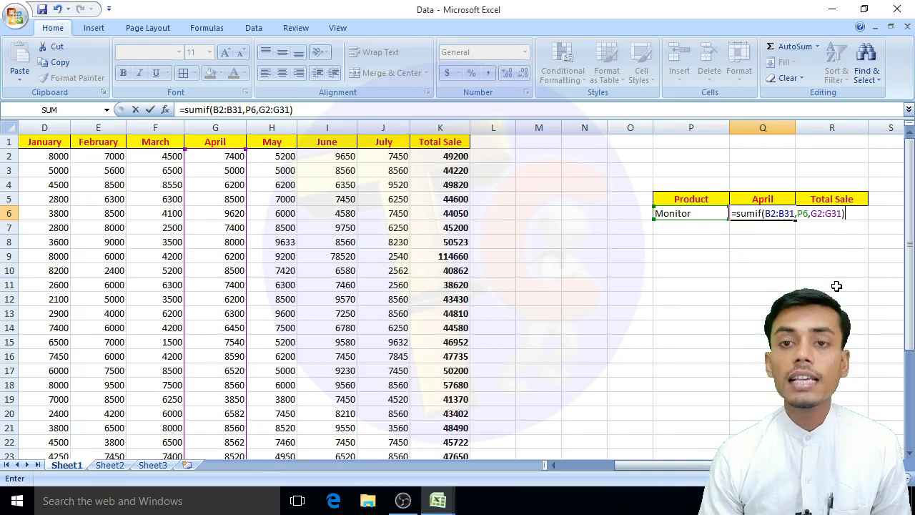
key(Return)
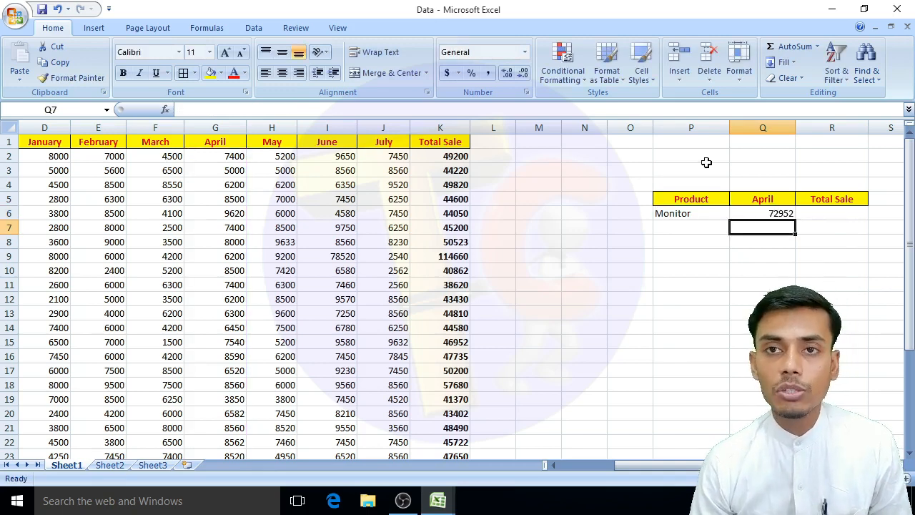
Step: Mark the April sale of the first Monitor row, cell G2, with a red font colour
click(774, 214)
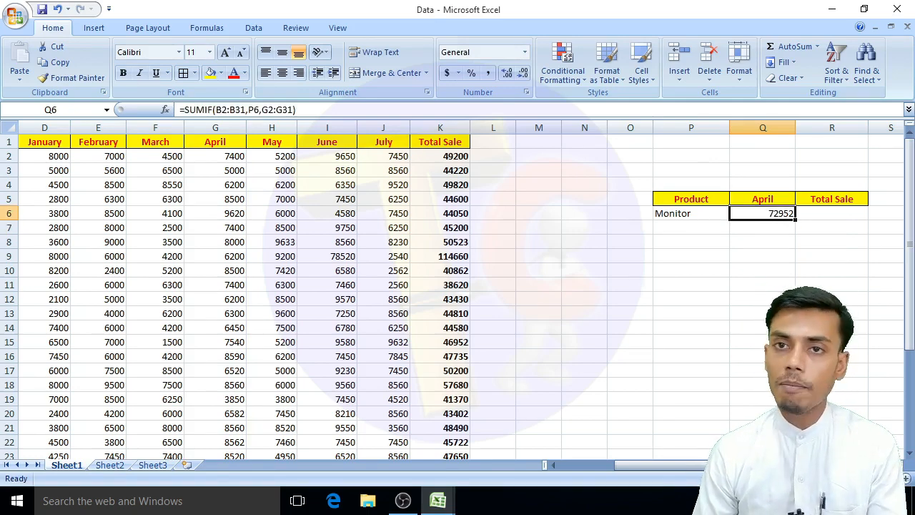
drag(678, 466, 616, 465)
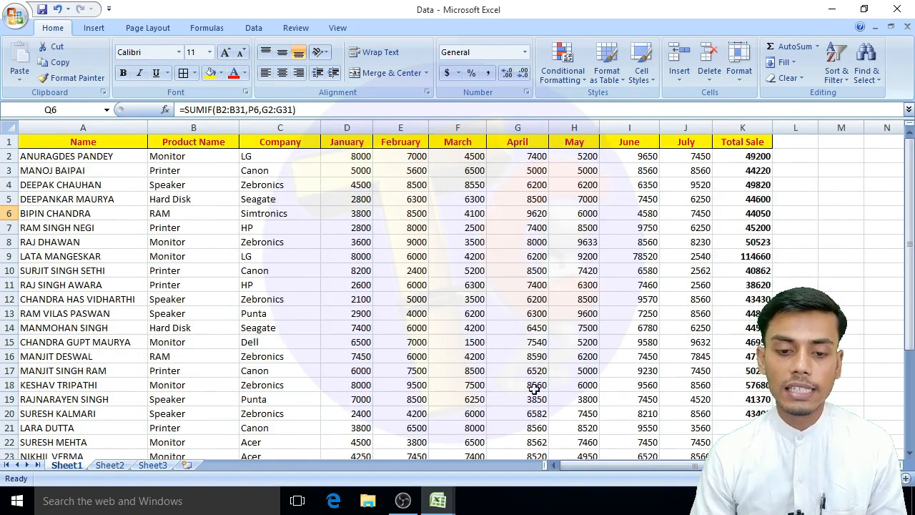
click(178, 157)
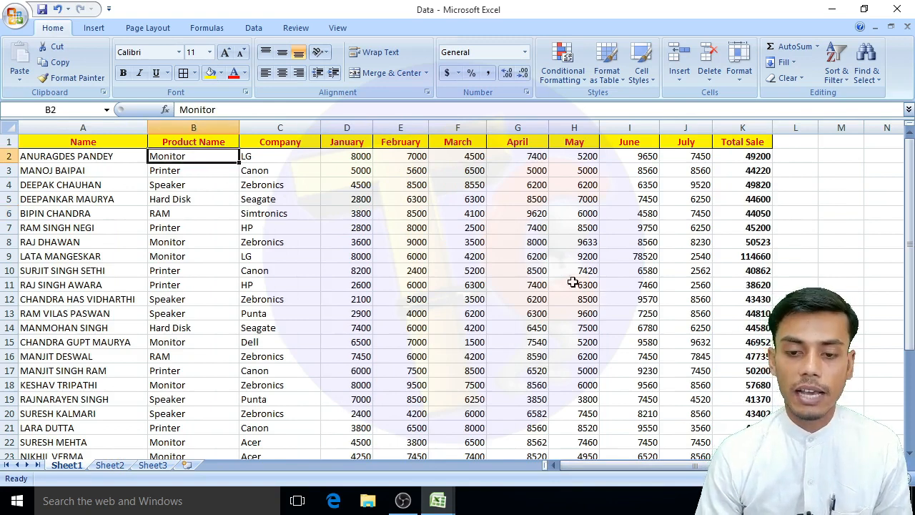
click(537, 157)
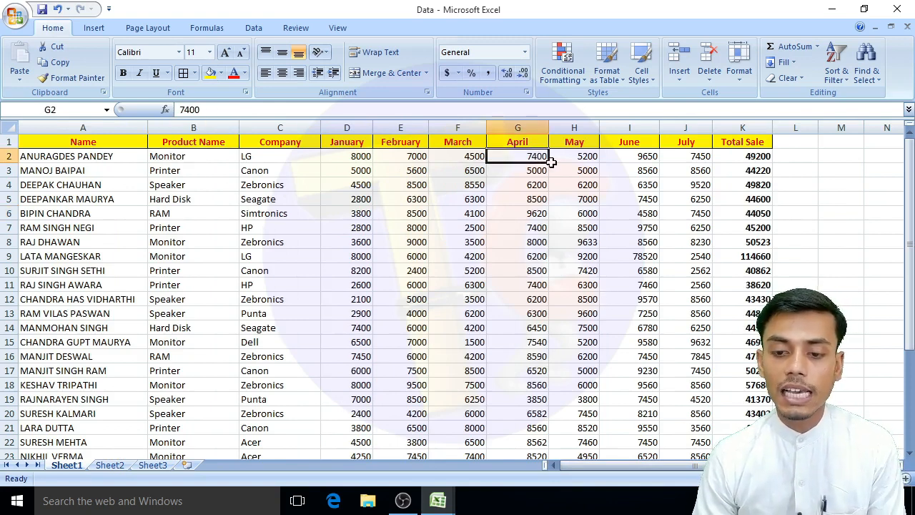
click(232, 76)
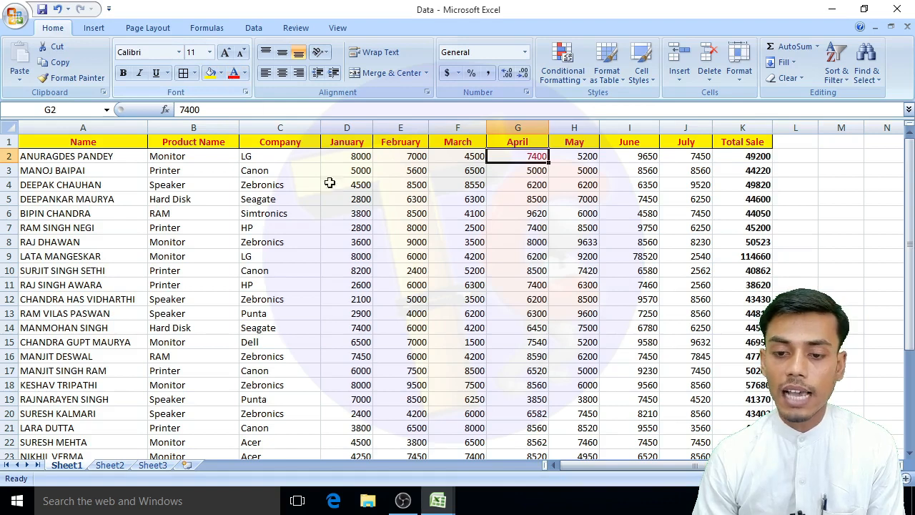
Step: Mark the April sales of the Monitor rows 8 and 9, cells G8 and G9, with the red font colour
click(420, 243)
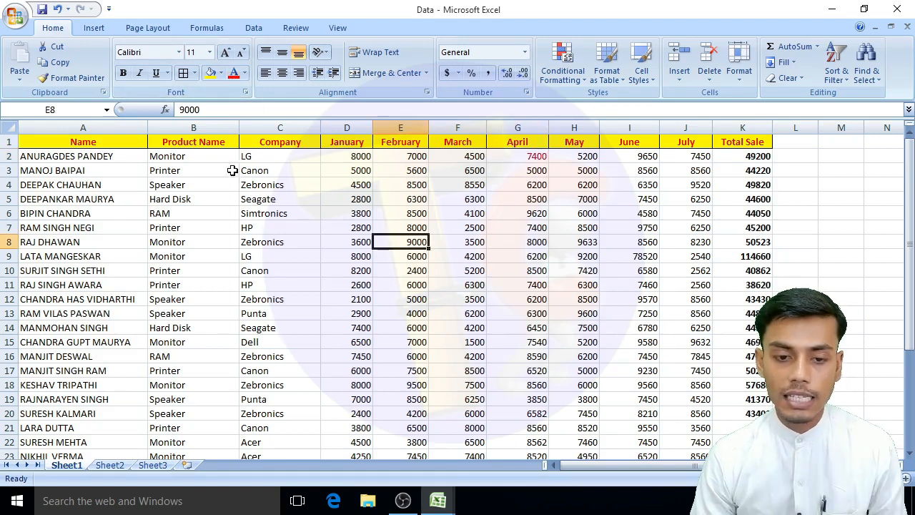
click(175, 243)
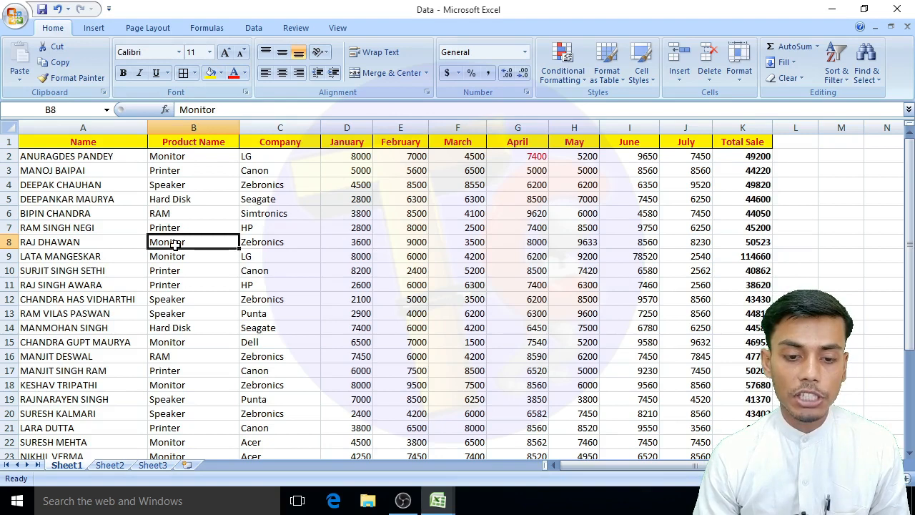
click(525, 246)
click(236, 75)
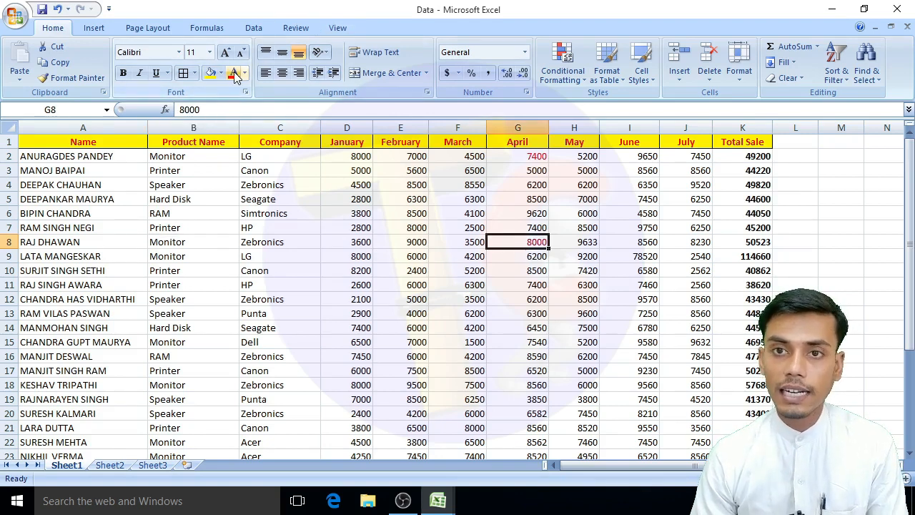
key(Down)
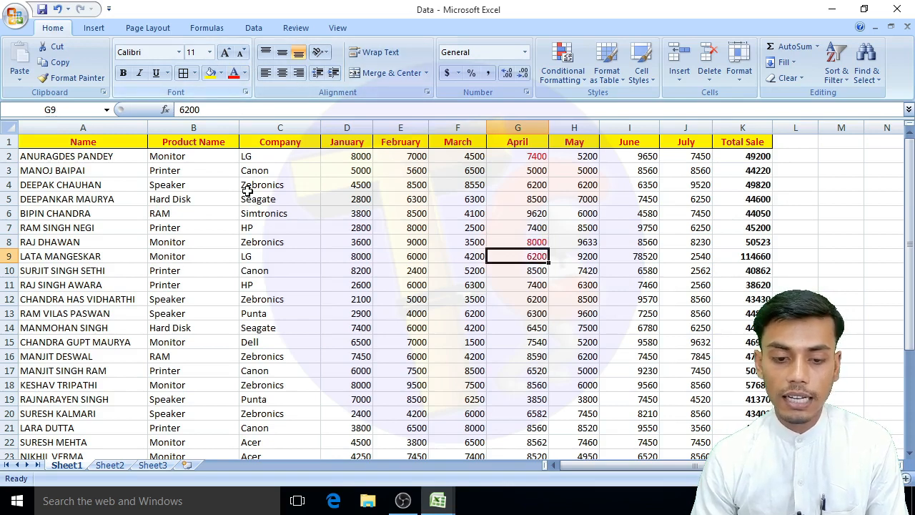
Step: Colour the April sale of the Dell Monitor in row 15, cell G15, red
click(184, 342)
key(Right)
key(Right)
key(Right)
key(Right)
key(Right)
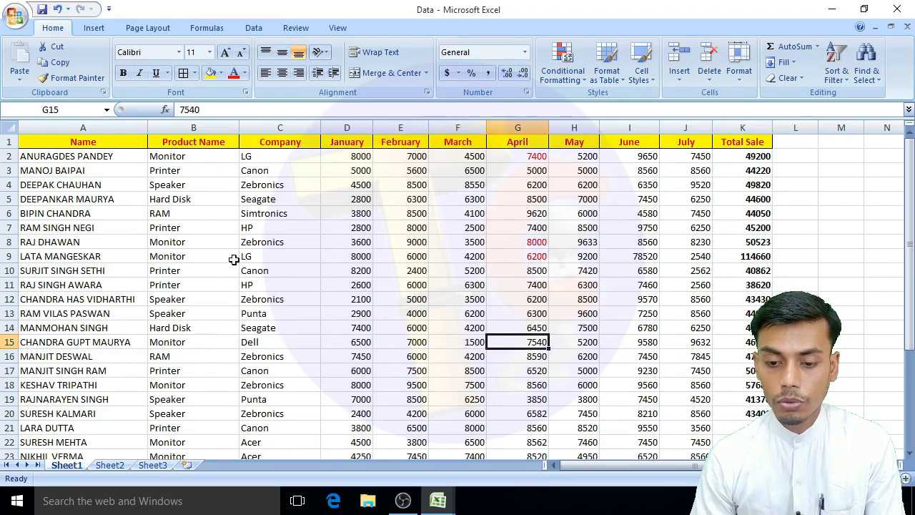
click(233, 72)
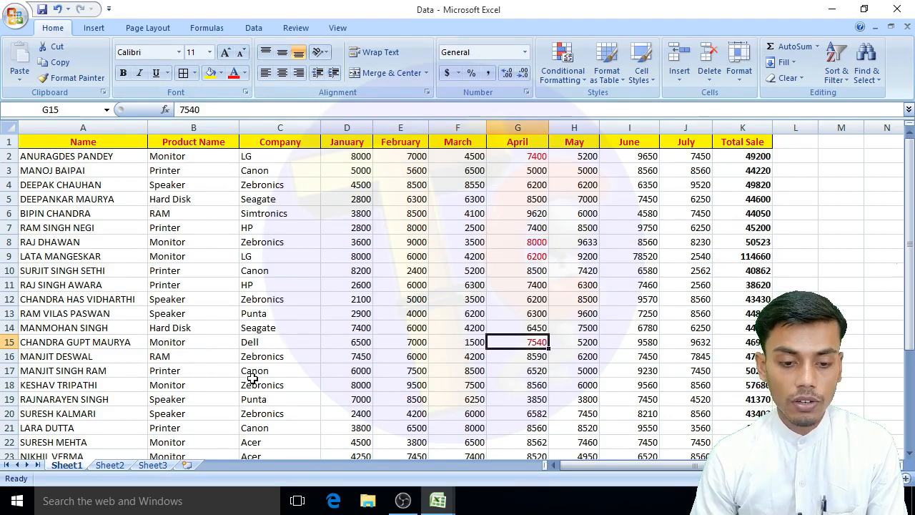
Step: Give the April sale of the Zebronics Monitor in row 18, cell G18, the red font colour
scroll(248, 376, down, 1)
click(184, 345)
key(Right)
key(Right)
key(Right)
key(Right)
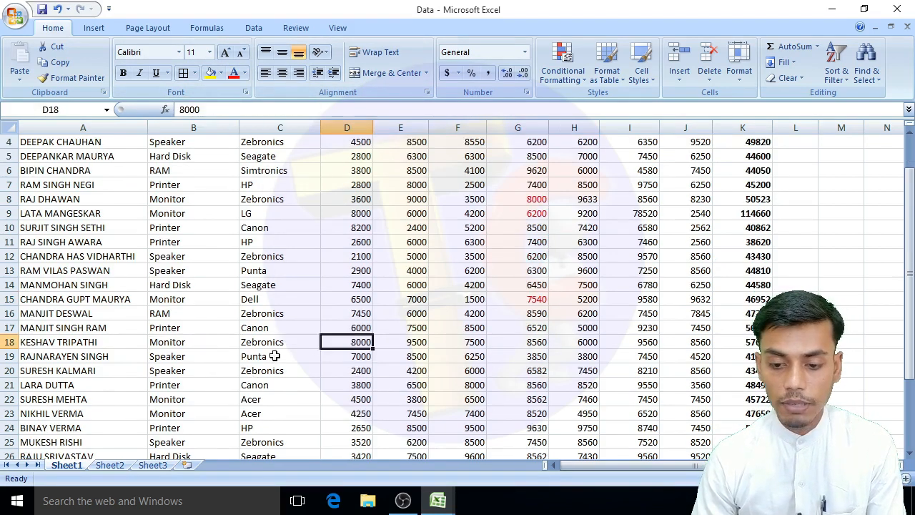
key(Right)
click(233, 72)
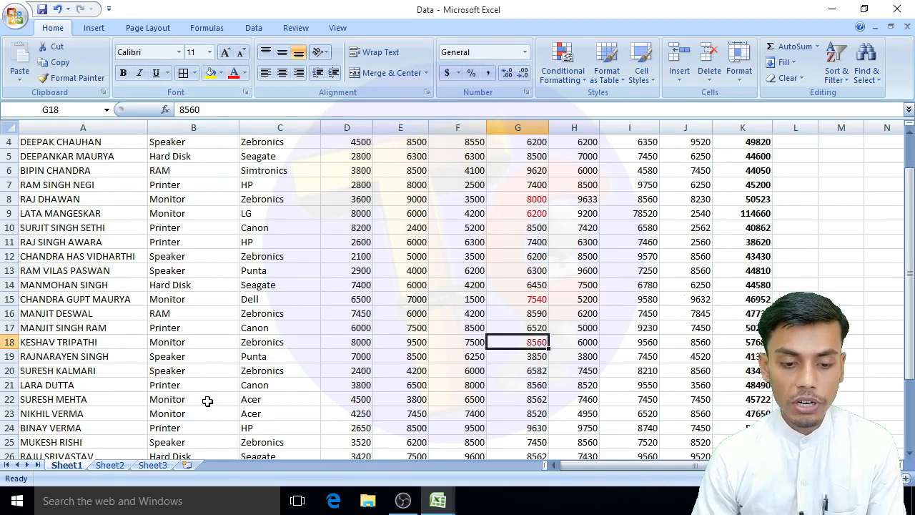
Step: Mark the April sales of the two Acer Monitor rows, cells G22 and G23, with the red font colour
drag(207, 402, 513, 415)
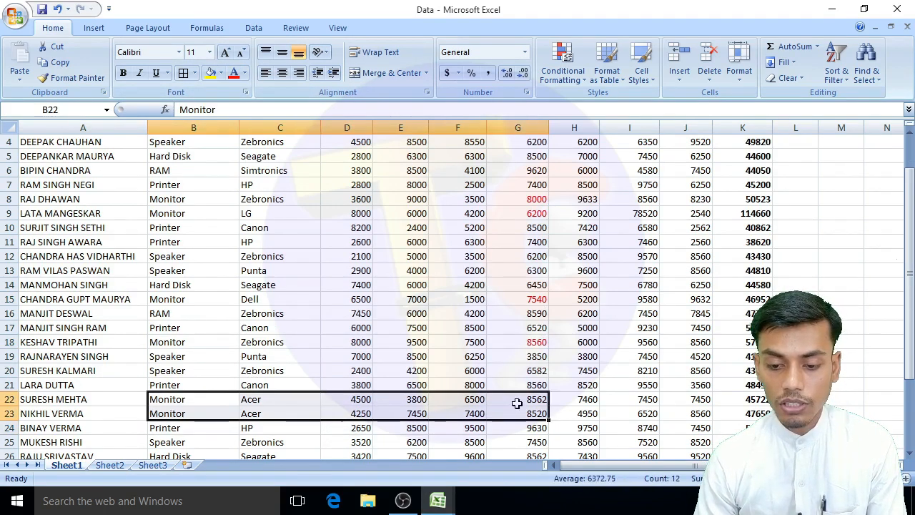
click(519, 399)
click(233, 72)
key(Down)
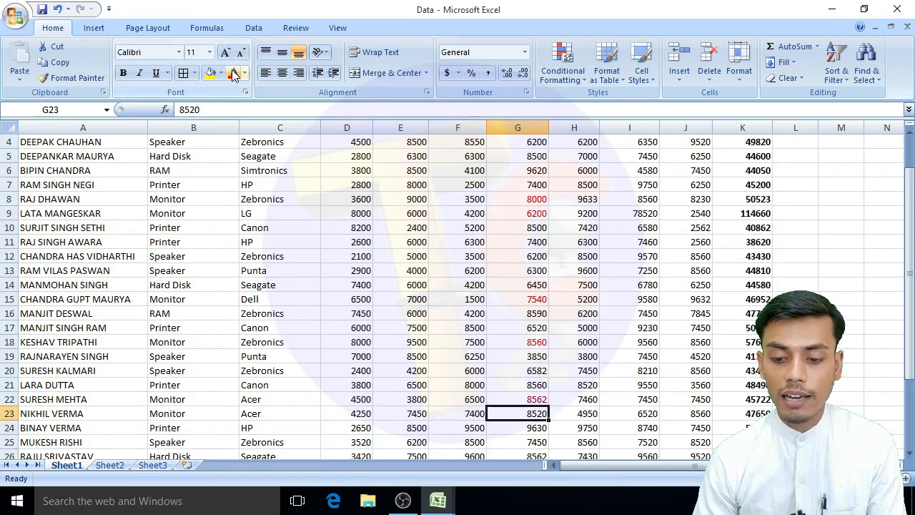
Step: Colour the April sales of the last two Monitor rows, cells G30 and G31, red
key(Down)
key(Down)
key(Down)
key(Down)
key(Down)
key(Down)
key(Down)
key(Down)
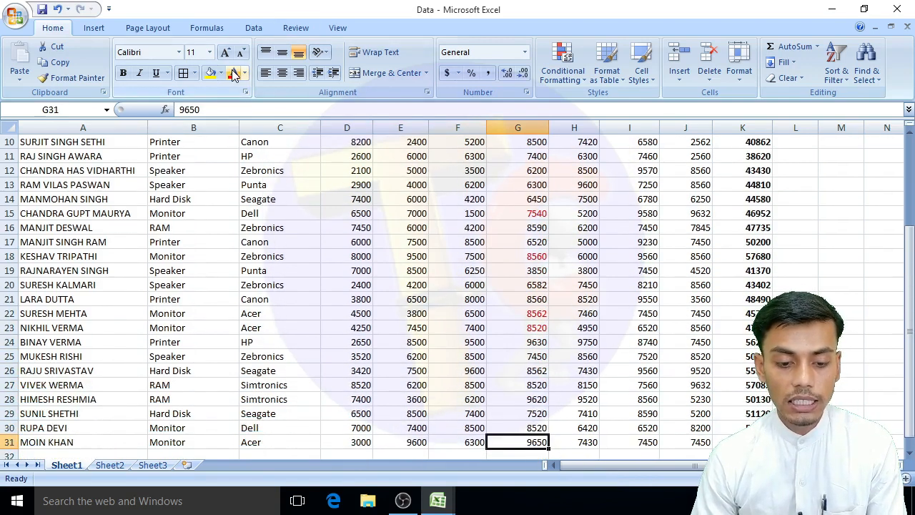
click(530, 425)
click(233, 72)
key(Down)
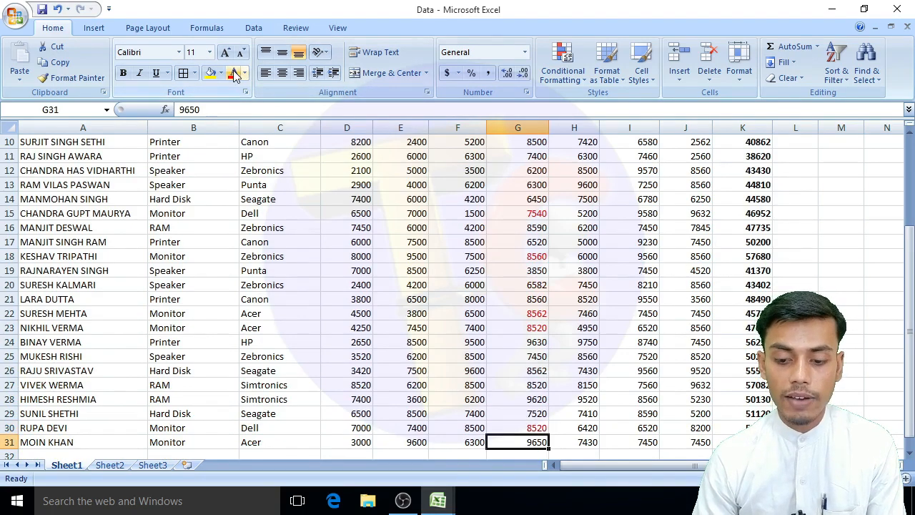
click(233, 72)
key(Down)
Step: Return to the start of the data, run calc to open Calculator, and place its window clear of the April column
click(684, 269)
scroll(697, 272, up, 4)
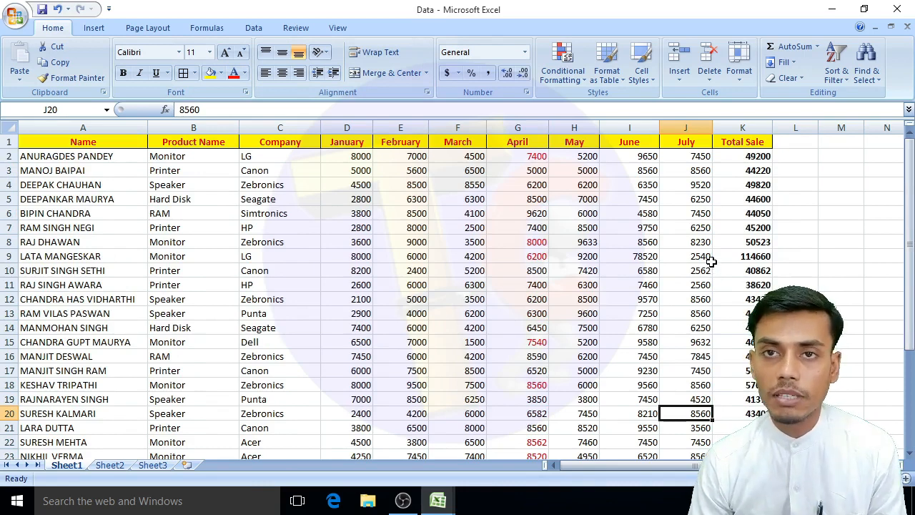
key(super+r)
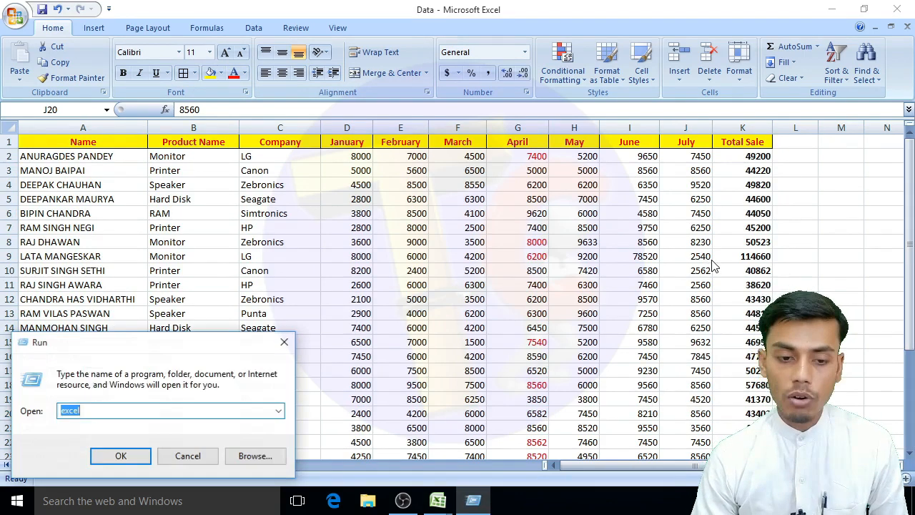
text(calc)
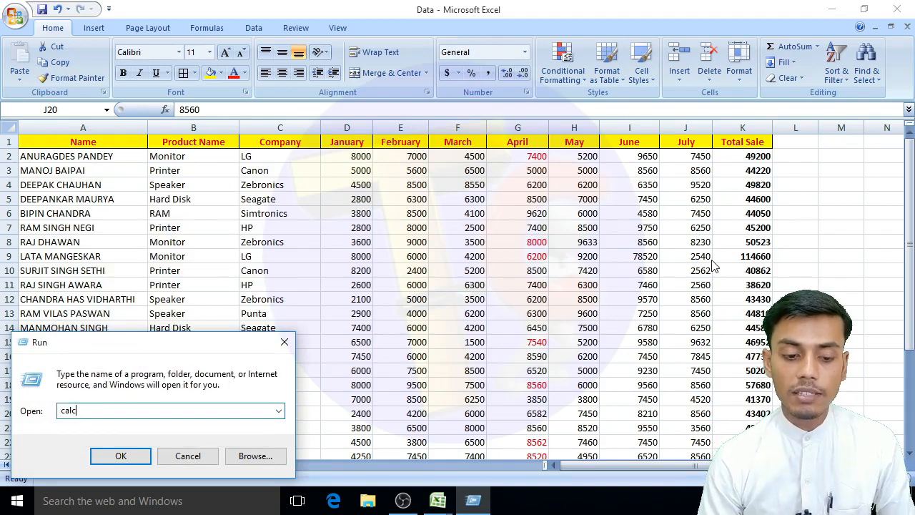
key(Return)
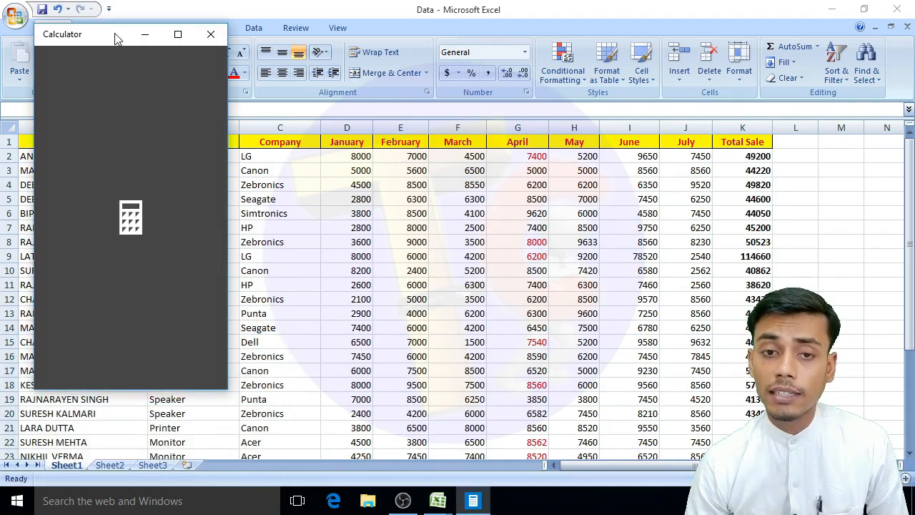
drag(117, 36, 316, 62)
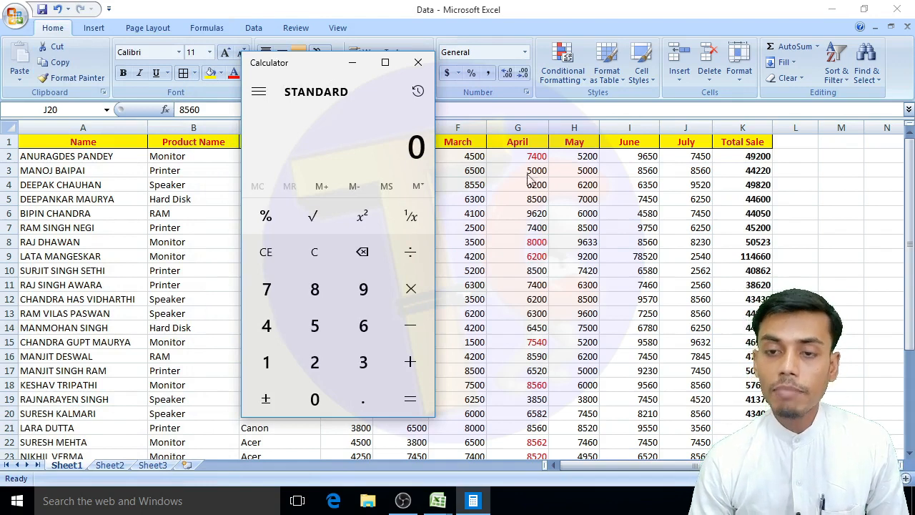
Step: Add the first seven red April sales in Calculator: 7400 + 8000 + 6200 + 7540 + 8560 + 8562 + 8520
text(74)
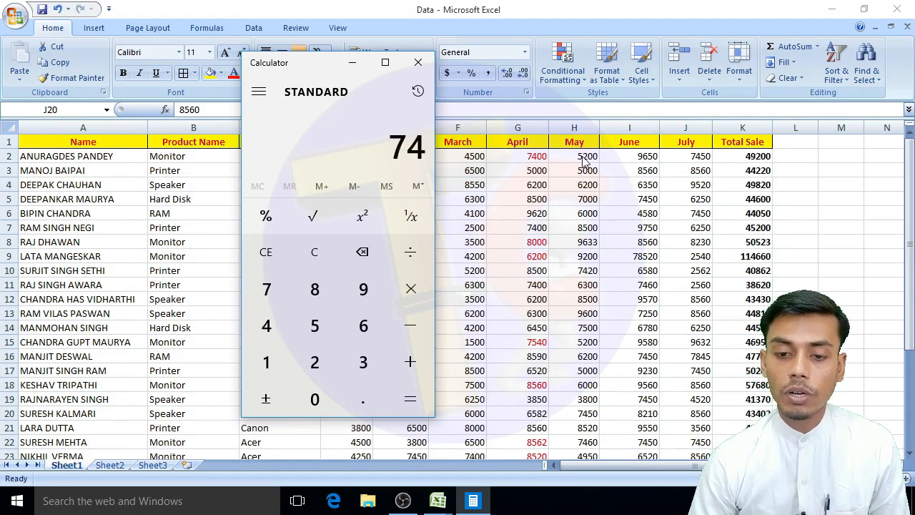
text(00+8000)
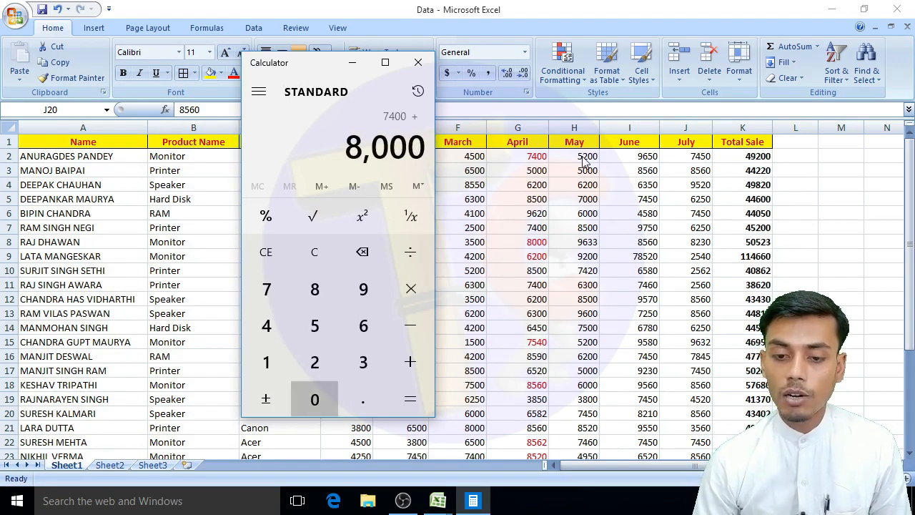
text(+6200)
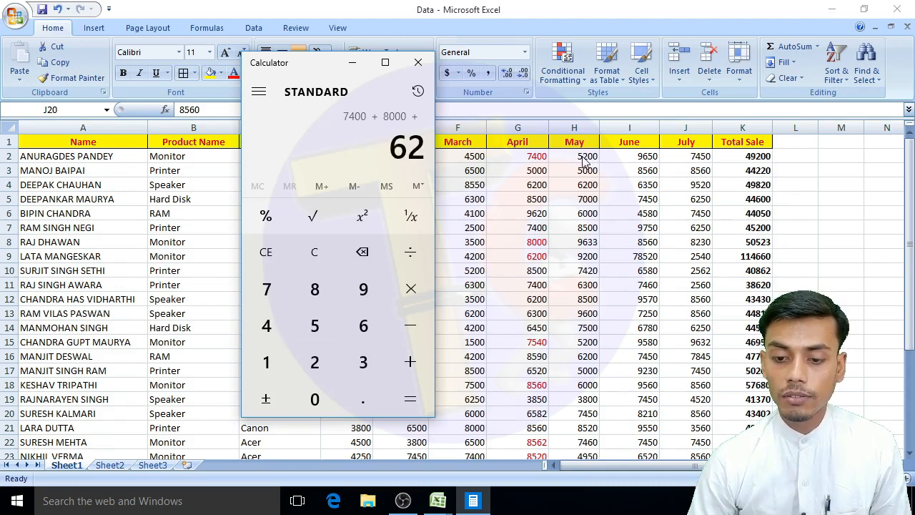
text(+7540+)
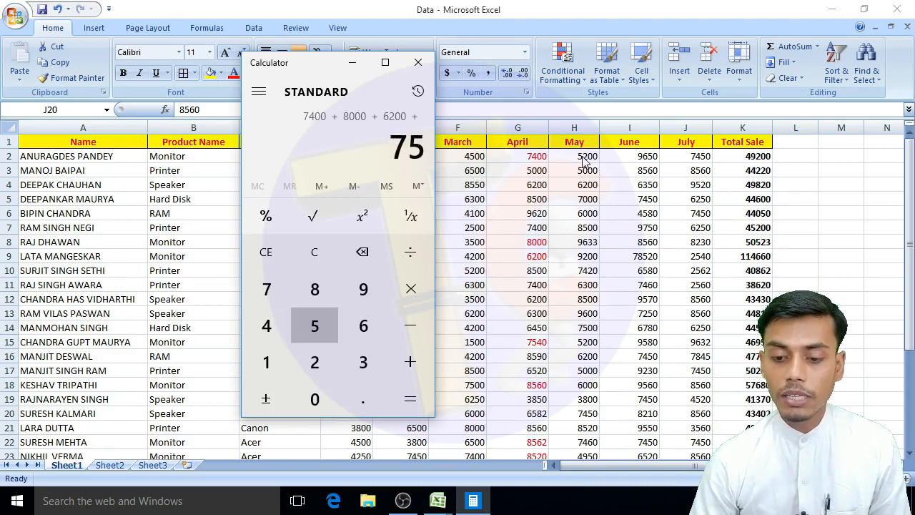
text(8560+8562)
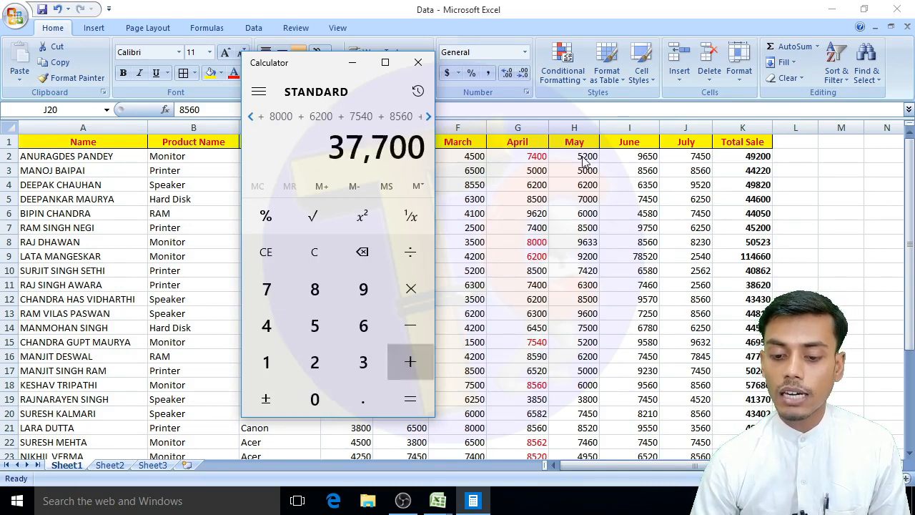
text(+8520)
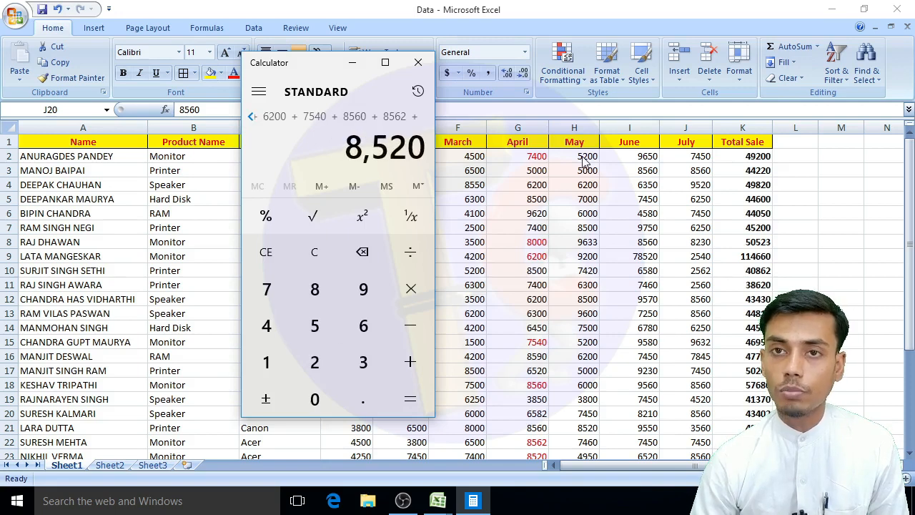
text(+)
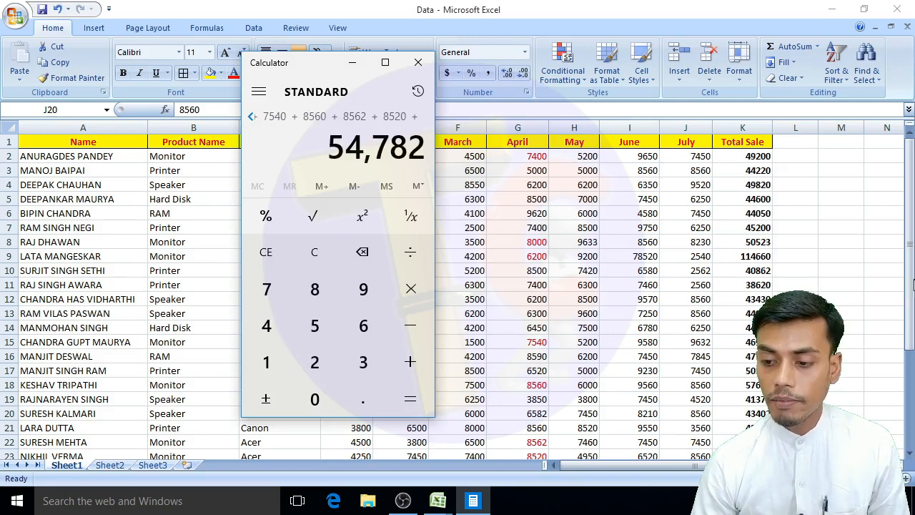
Step: Add the last two red April sales, 8520 and 9650, to the running sum in Calculator and complete the total
drag(907, 266, 907, 360)
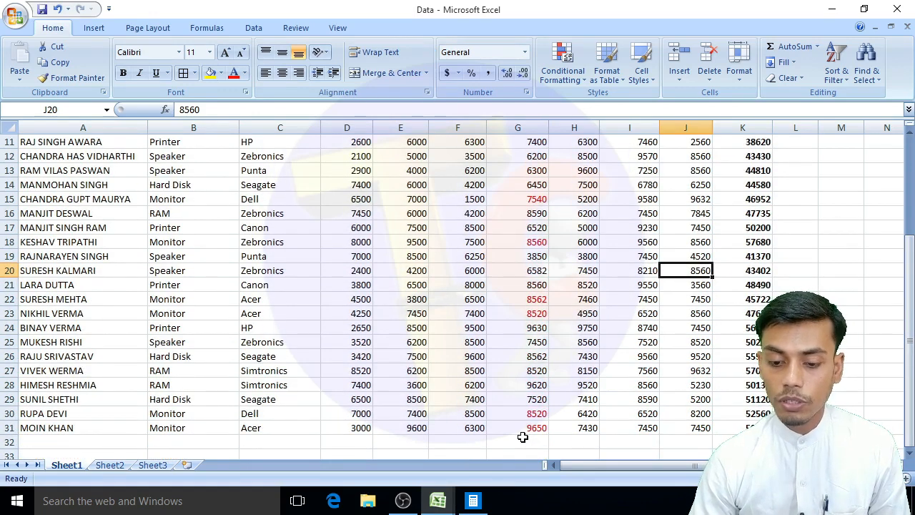
click(473, 501)
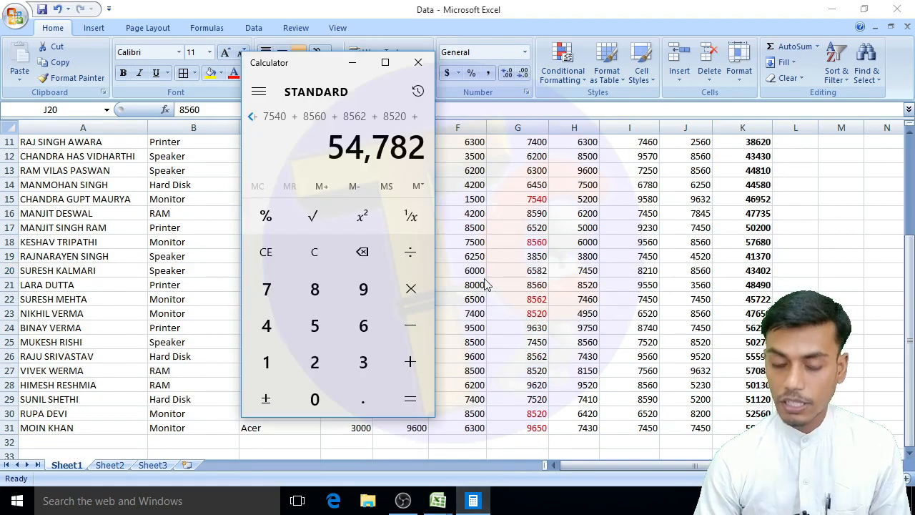
text(8520)
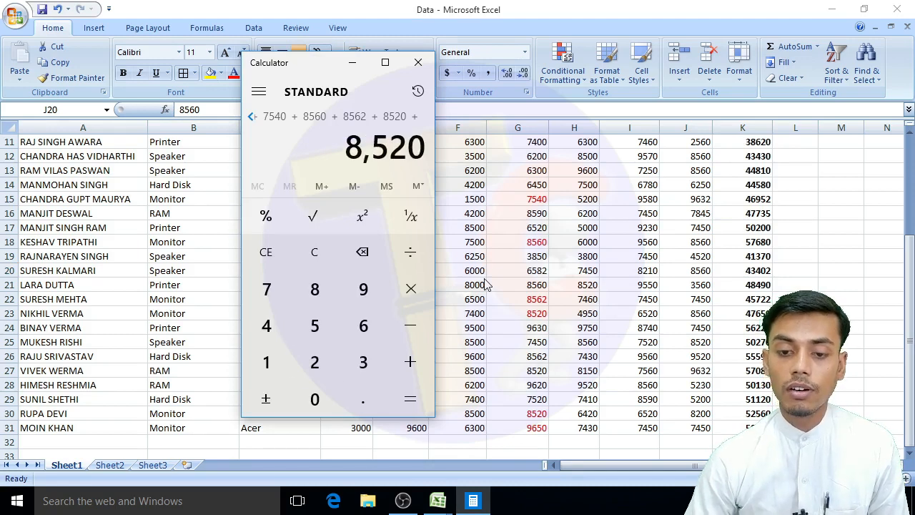
key(plus)
text(9650)
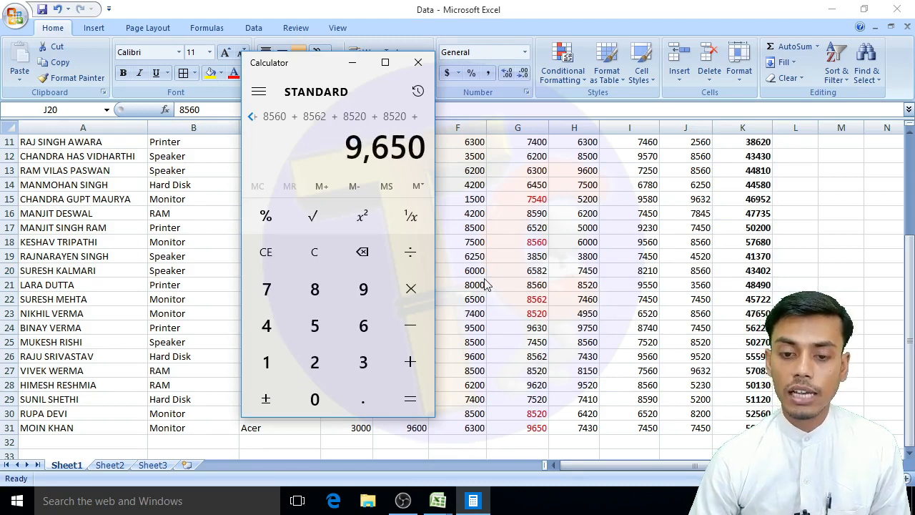
key(plus)
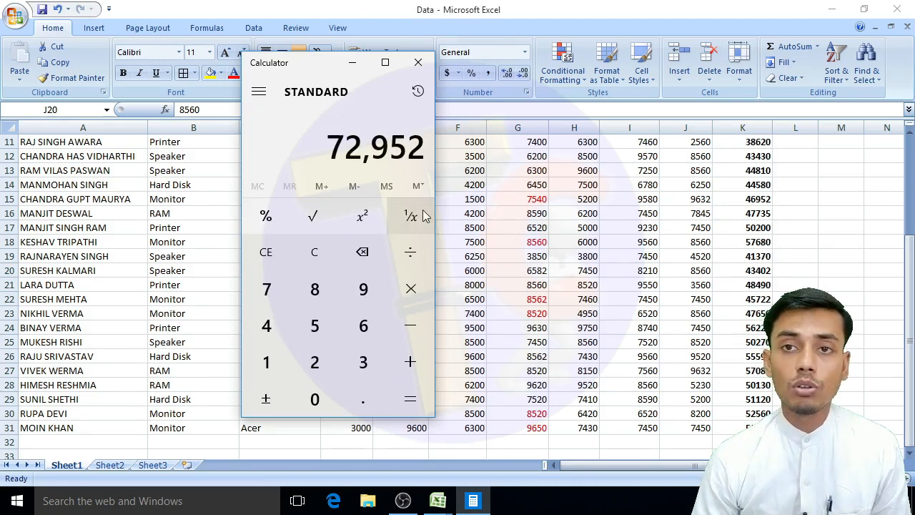
Step: Compare the Calculator total with the SUMIF result for Monitor in Q6 in Excel, then close Calculator
key(alt+Tab)
scroll(878, 231, right, 2)
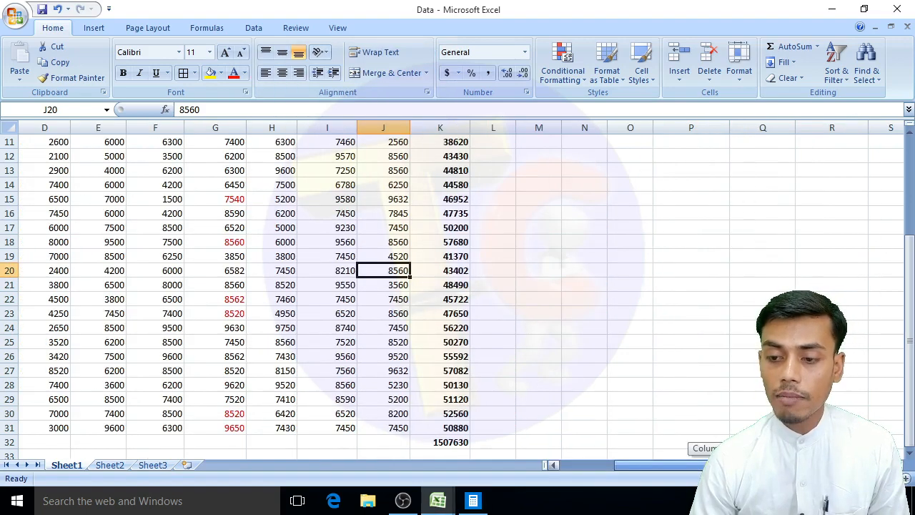
scroll(862, 301, up, 3)
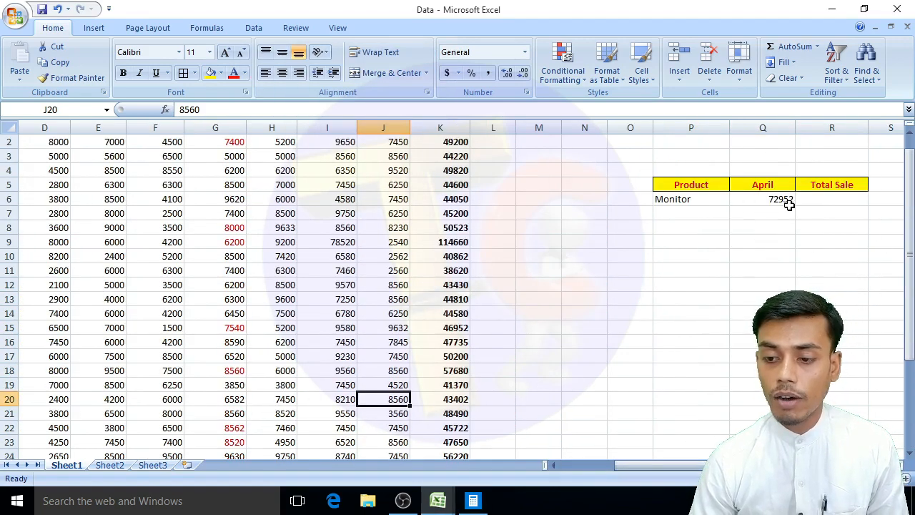
click(472, 501)
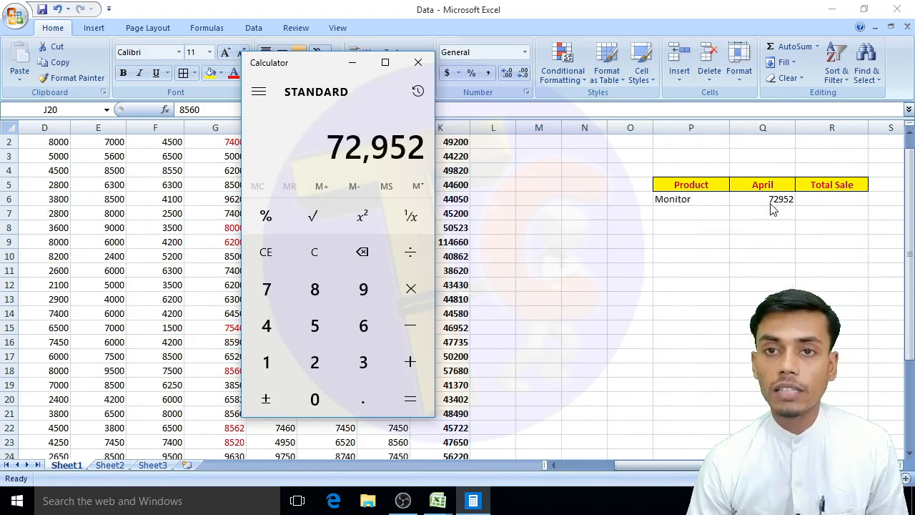
click(417, 64)
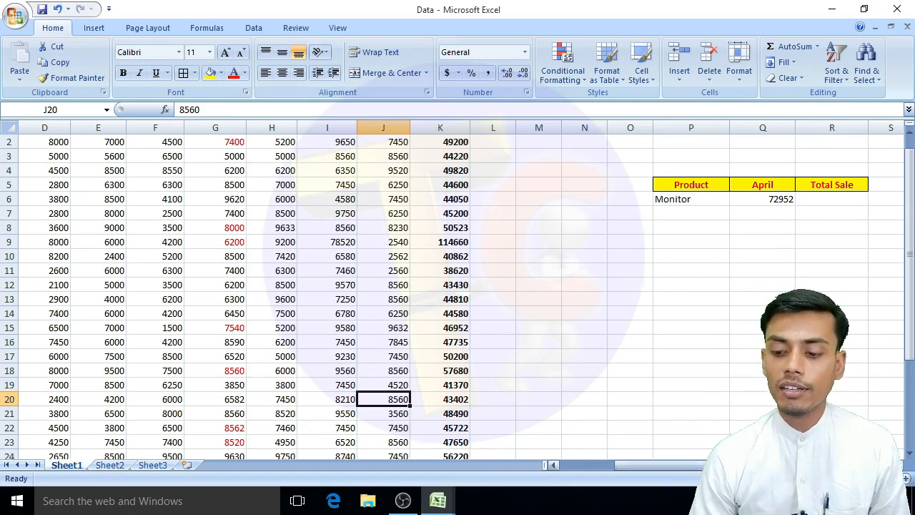
Step: Go back to the sales data and examine the product name and company of the first record, cells B2 and C2
click(551, 465)
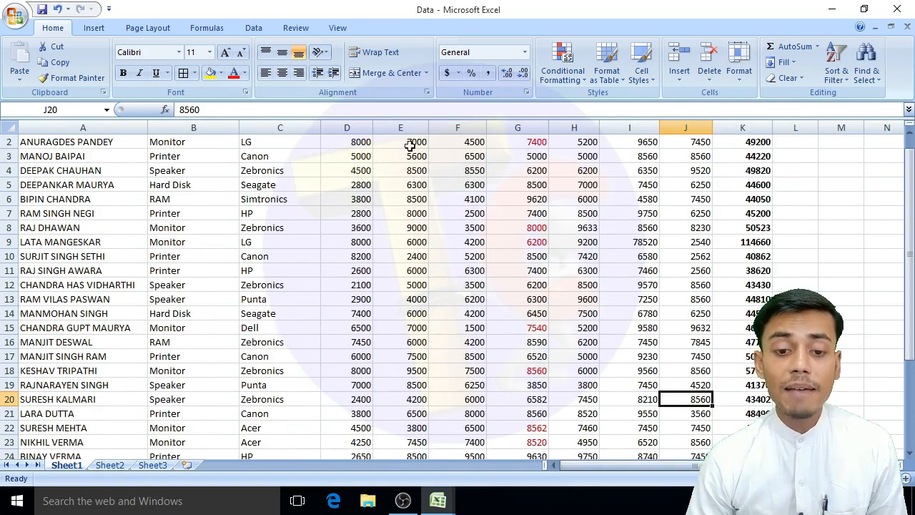
click(204, 140)
click(259, 140)
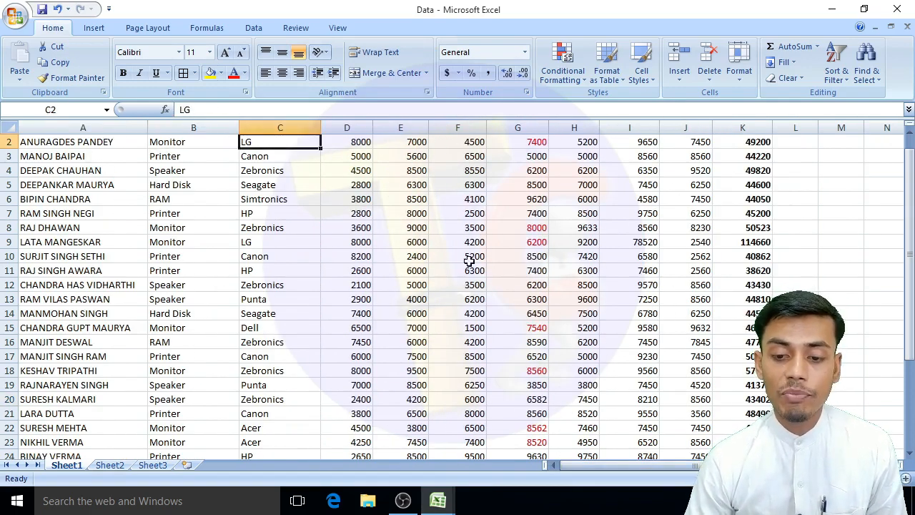
Step: Start a SUMIF formula in cell R6, under the Total Sale heading of the summary table
click(262, 228)
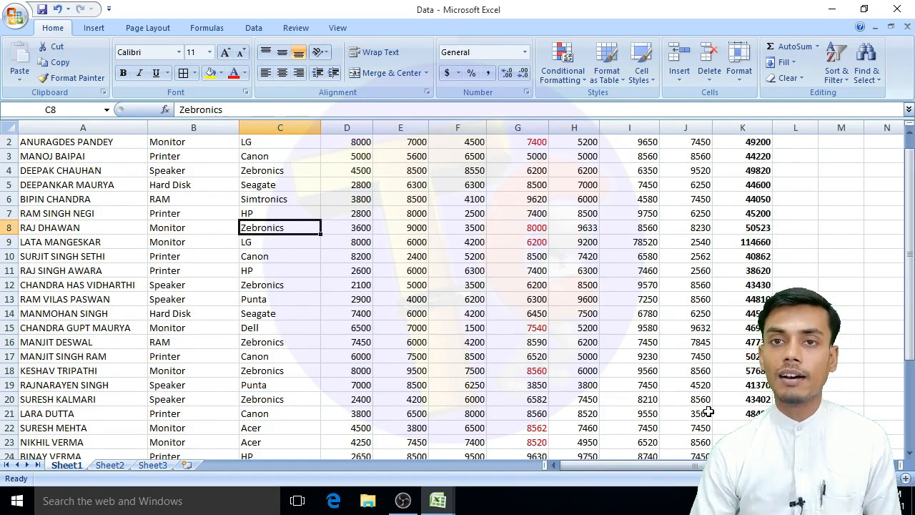
drag(636, 466, 686, 465)
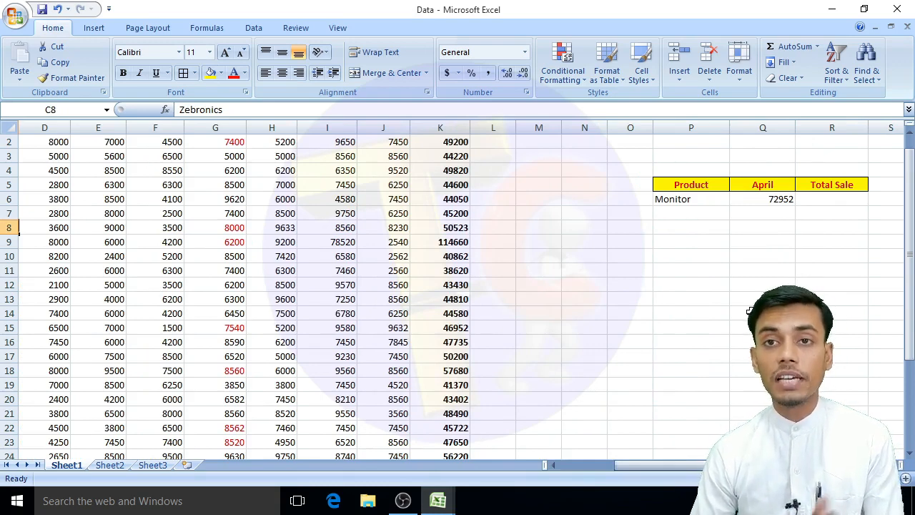
click(833, 200)
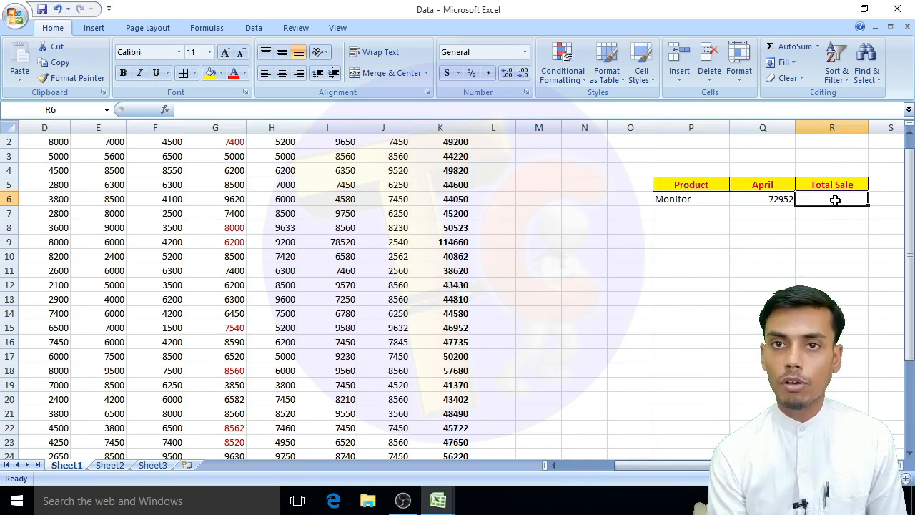
text(=)
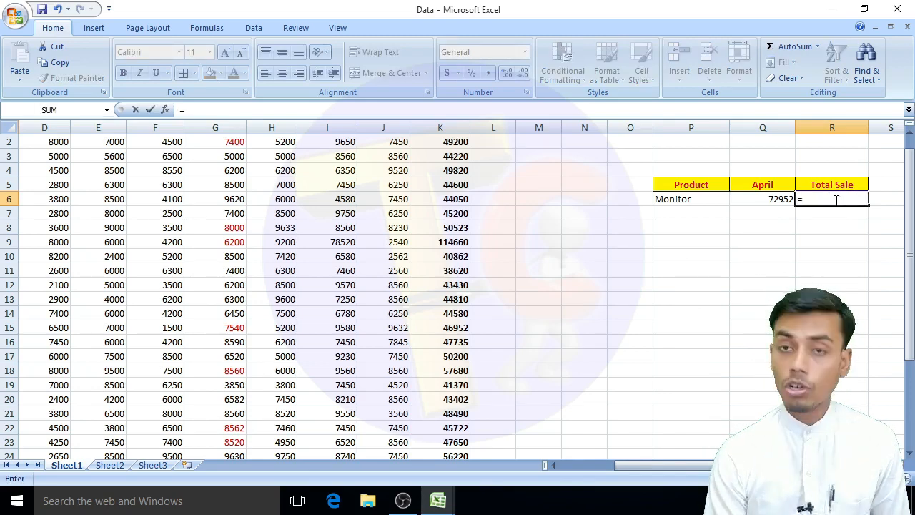
text(su)
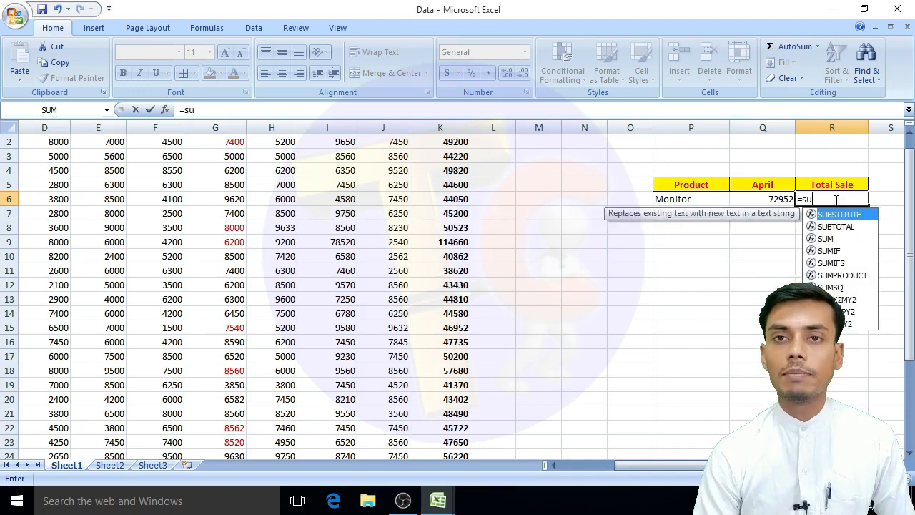
text(mif)
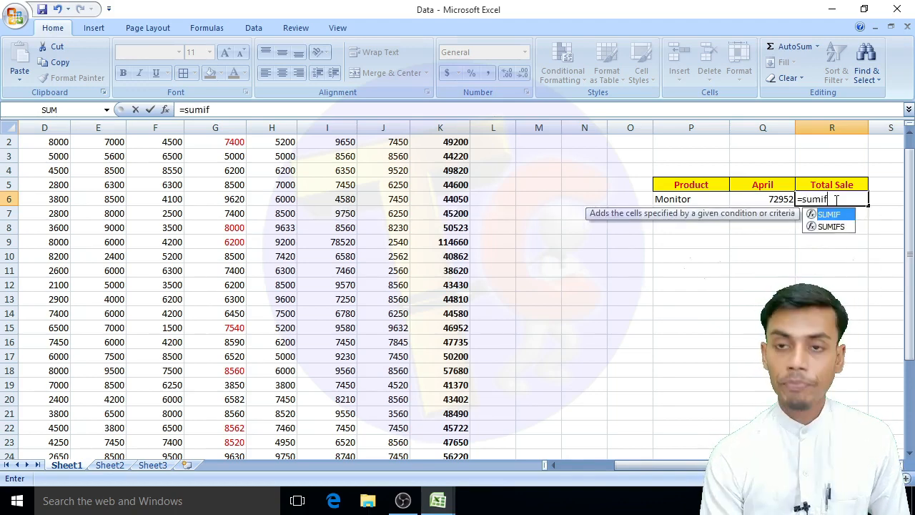
text(()
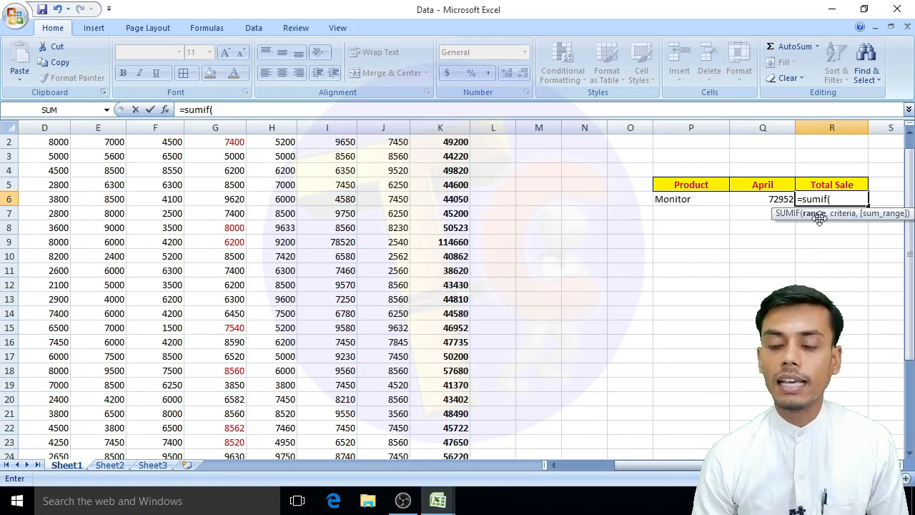
Step: Use the product names B2:B31 as the SUMIF range and the product in P6 as its criteria
drag(656, 465, 579, 464)
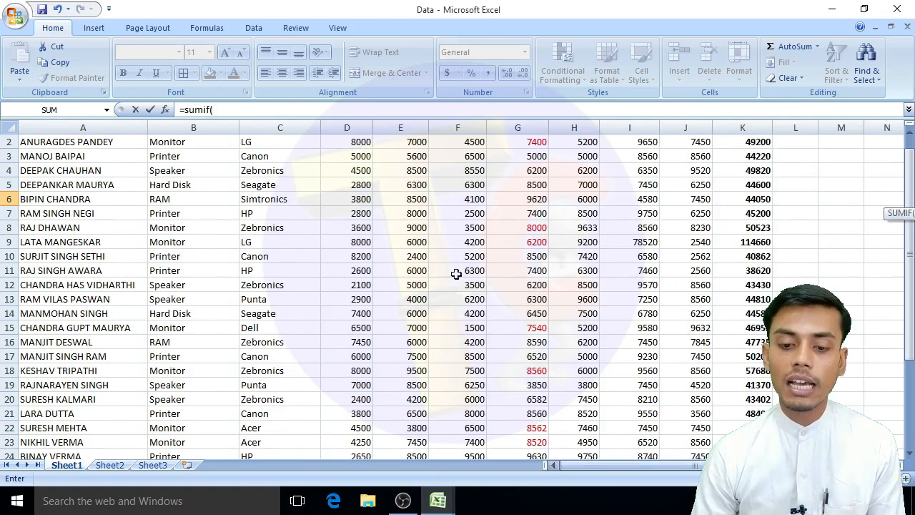
scroll(168, 184, up, 1)
drag(164, 156, 176, 429)
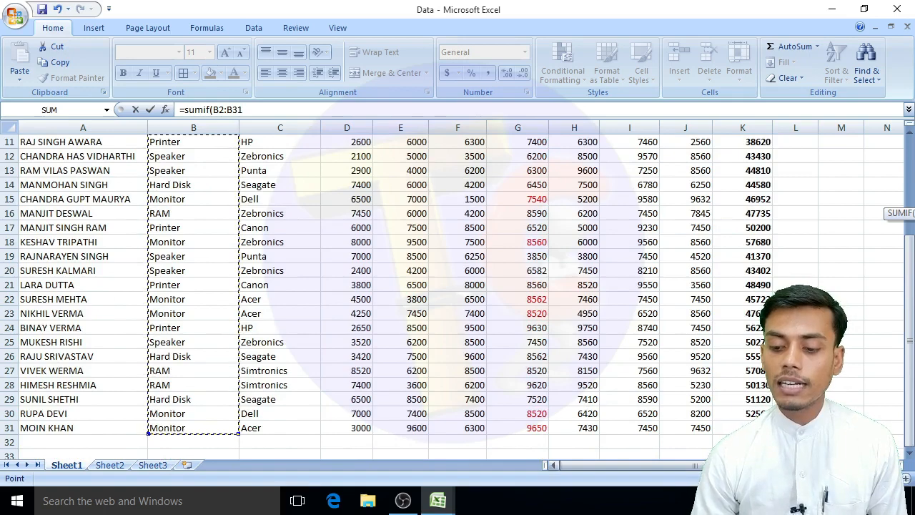
drag(608, 464, 902, 463)
scroll(879, 229, up, 4)
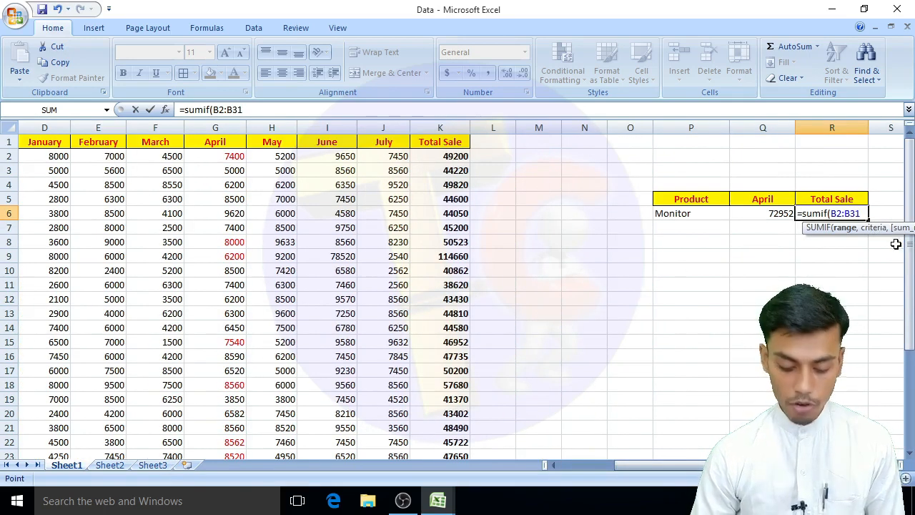
text(,)
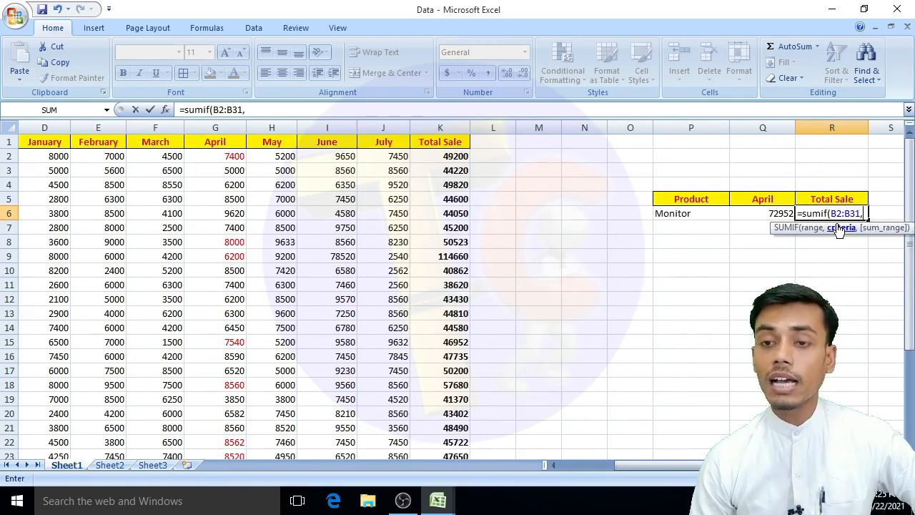
click(694, 213)
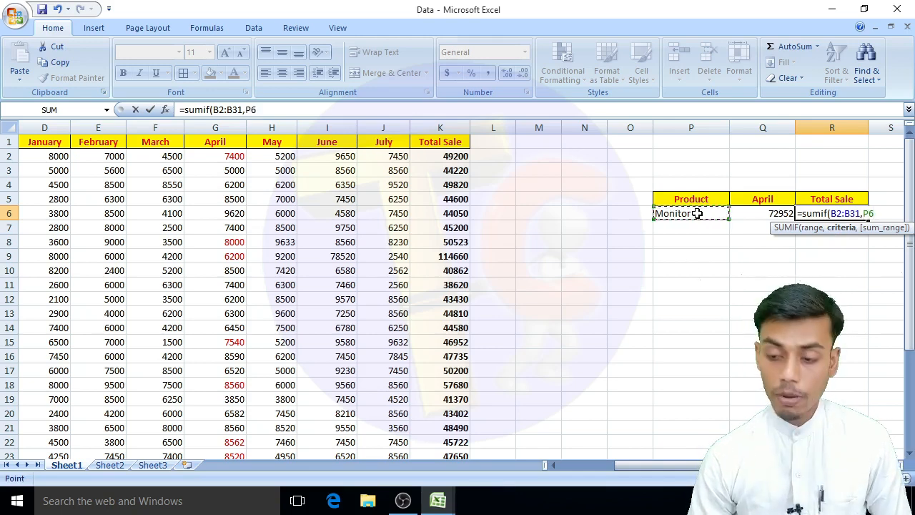
text(,)
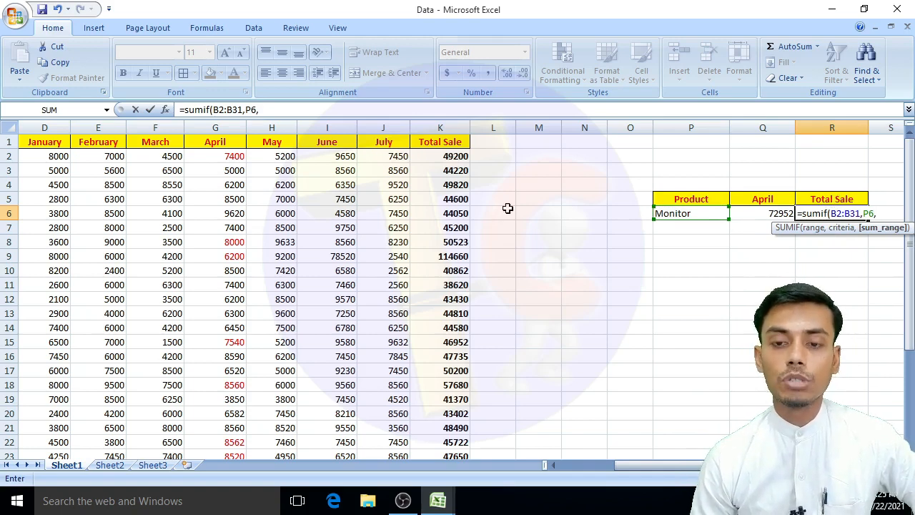
Step: Set the Total Sale values K2:K31 as the sum range and complete the SUMIF formula in R6
click(443, 156)
drag(444, 156, 449, 429)
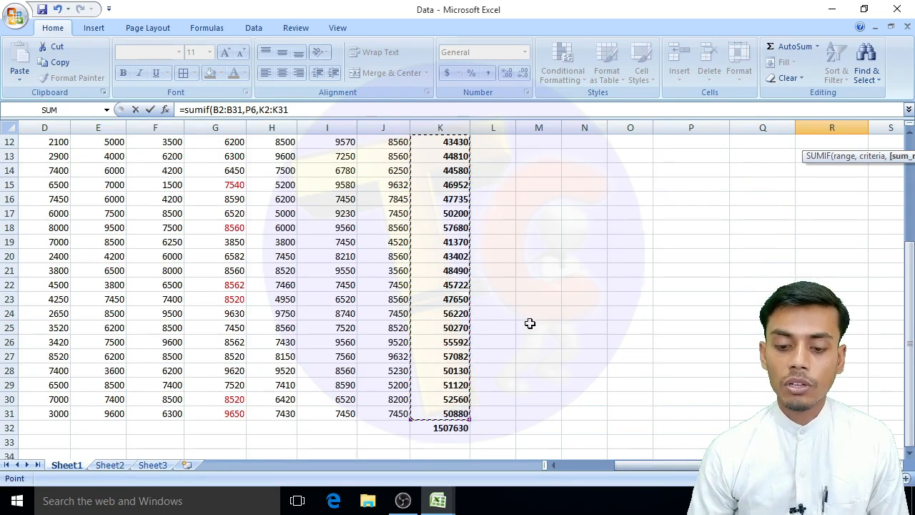
scroll(550, 307, up, 4)
text())
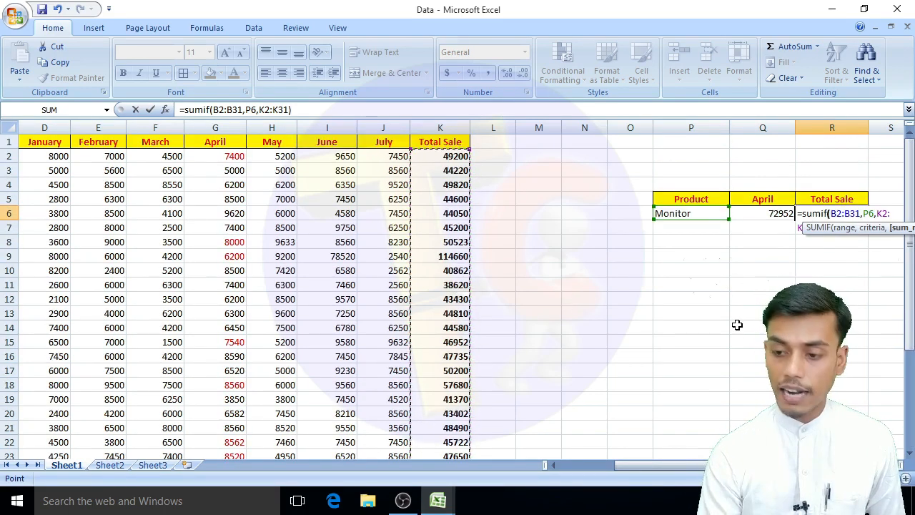
key(Return)
key(Up)
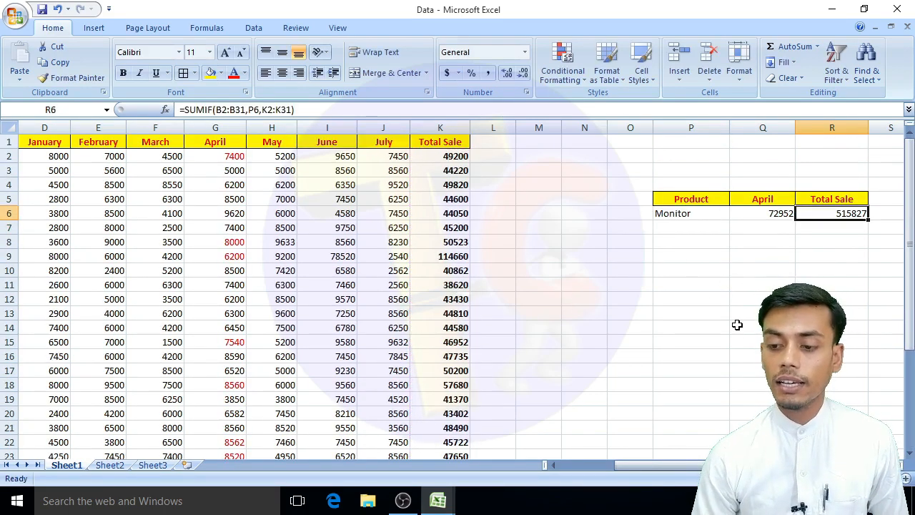
Step: Make the Total Sale and April results in R6 and Q6 bold
key(ctrl+b)
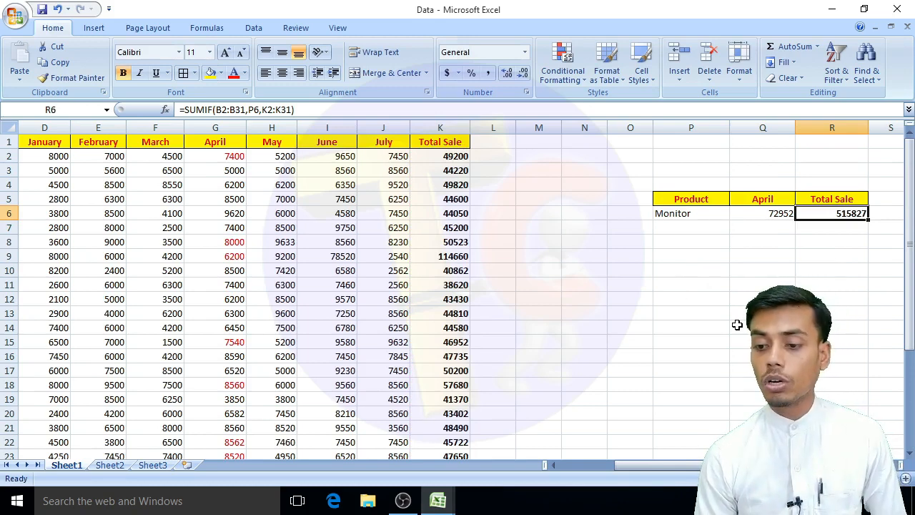
key(Left)
key(ctrl+b)
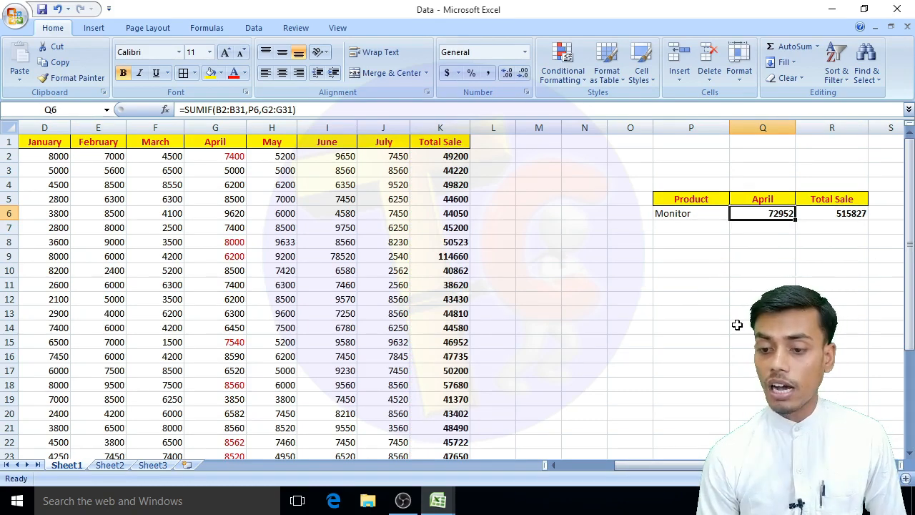
key(Down)
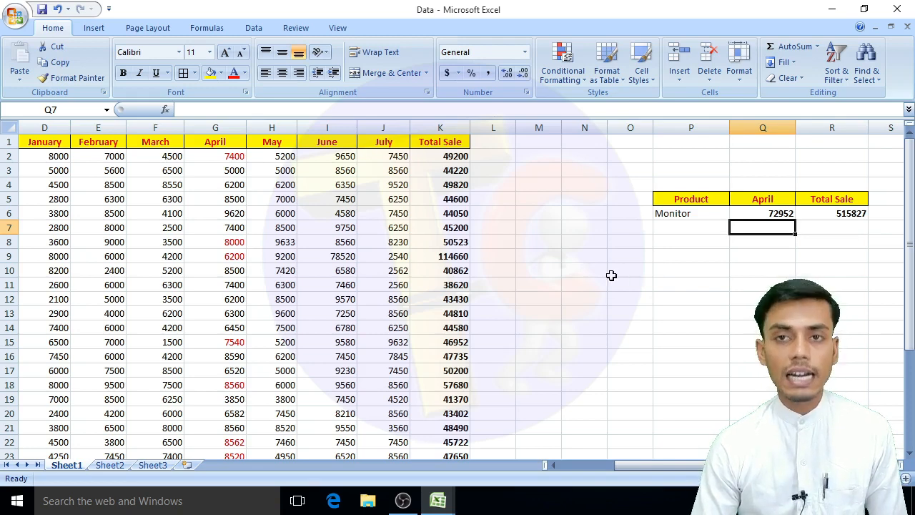
Step: Widen the empty column N and narrow column M beside the data table
click(570, 282)
click(578, 271)
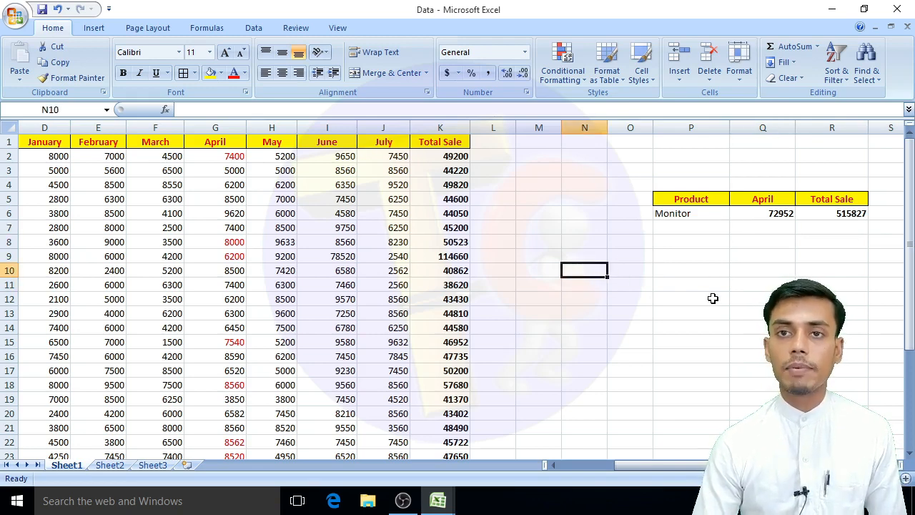
drag(615, 122, 632, 126)
mouse_move(557, 127)
mouse_down()
mouse_move(537, 127)
mouse_move(545, 127)
mouse_up()
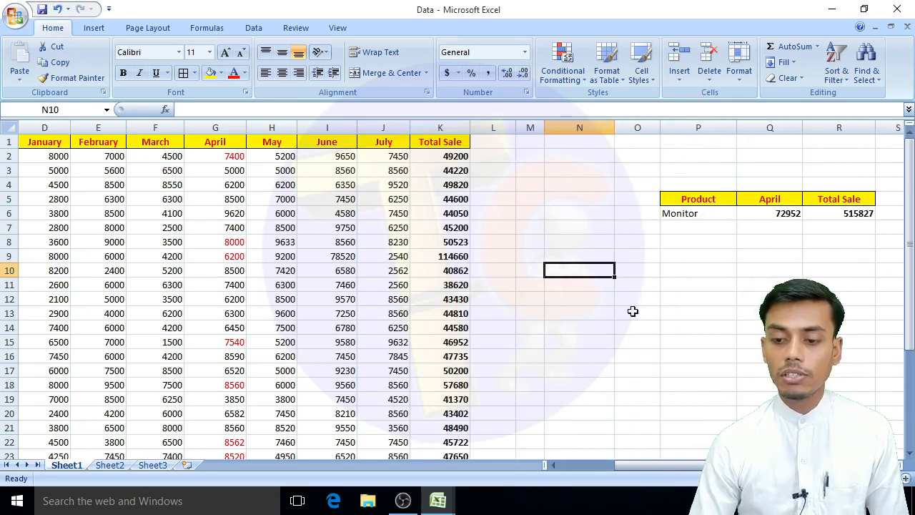
text(Pro)
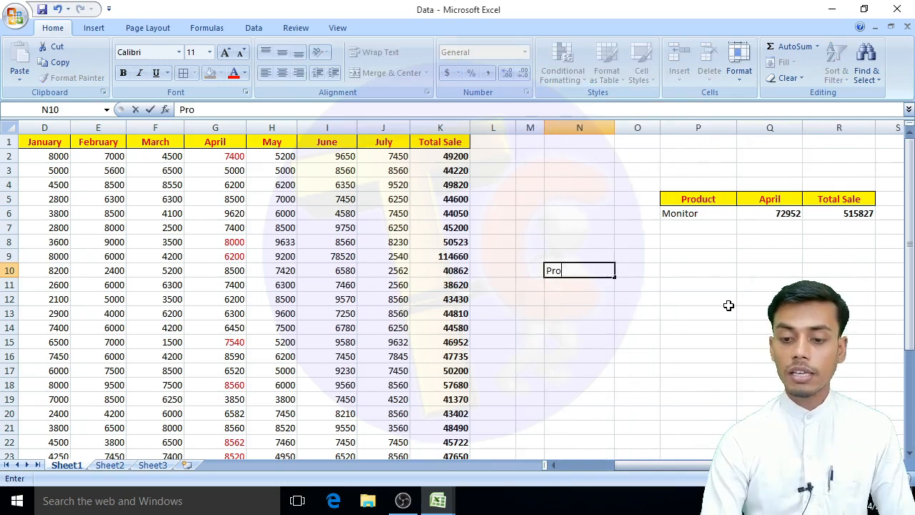
key(BackSpace)
key(BackSpace)
key(BackSpace)
Step: Change the product in P6 to RAM and check the April and Total Sale results in Q6 and R6
click(698, 203)
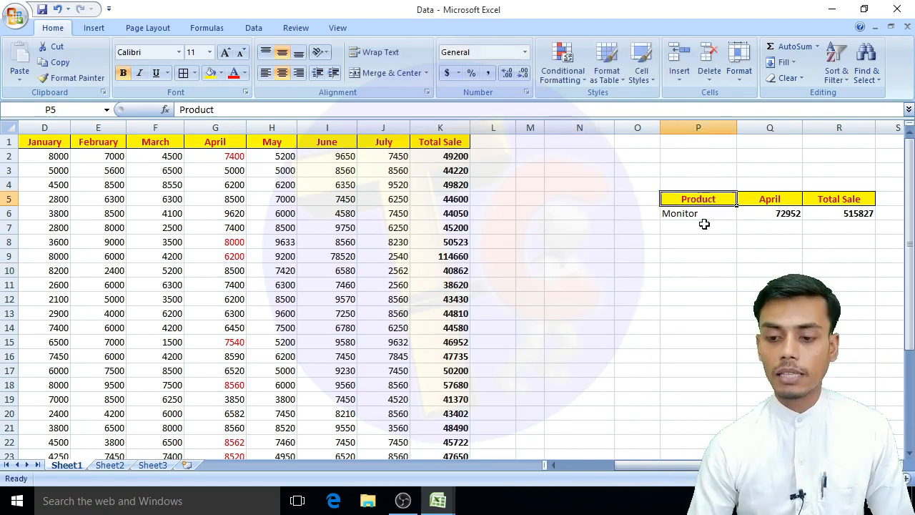
click(706, 213)
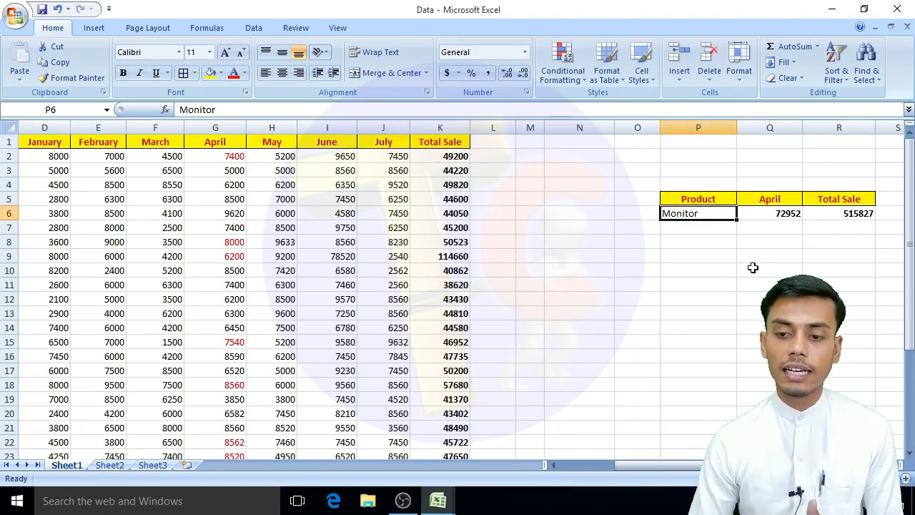
mouse_move(776, 464)
mouse_down()
mouse_move(721, 464)
mouse_move(775, 465)
mouse_up()
text(R)
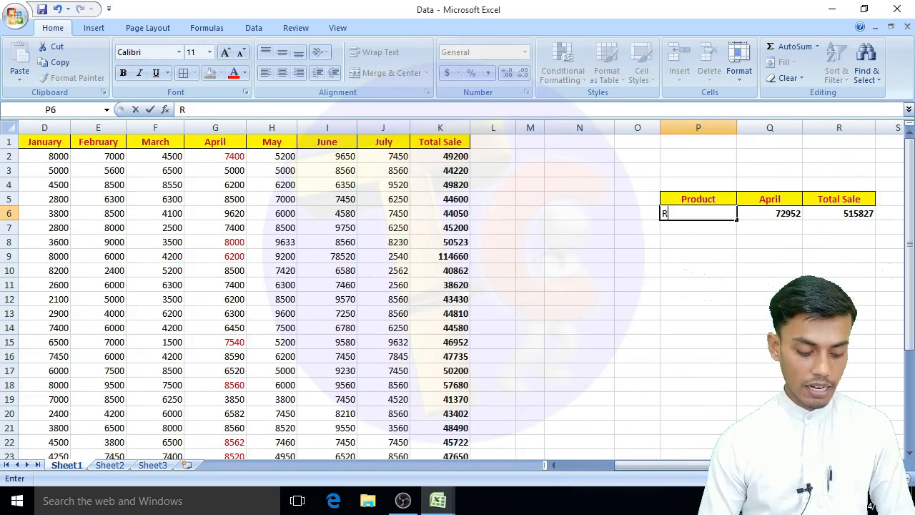
text(AM)
key(Return)
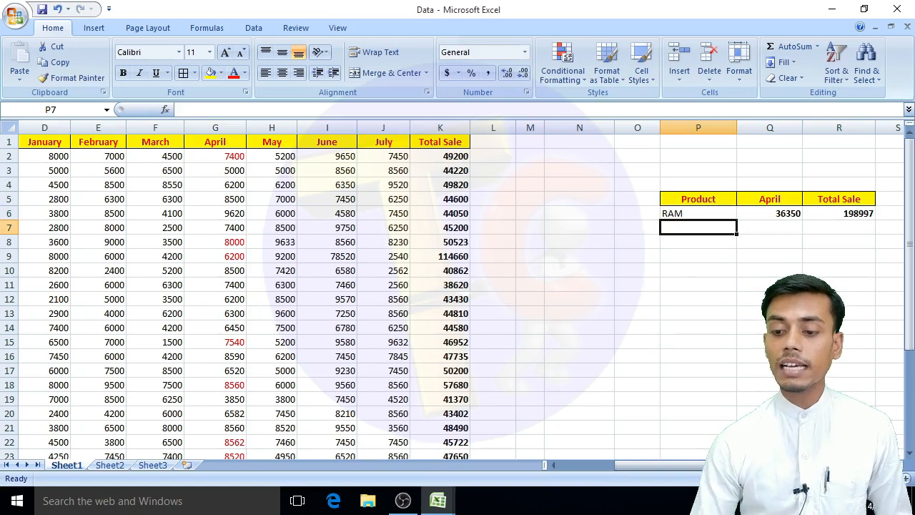
click(793, 213)
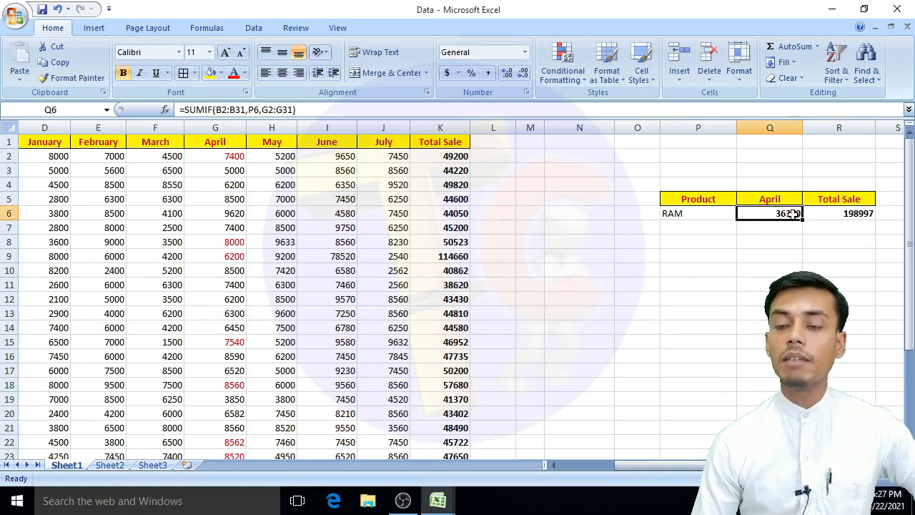
click(840, 214)
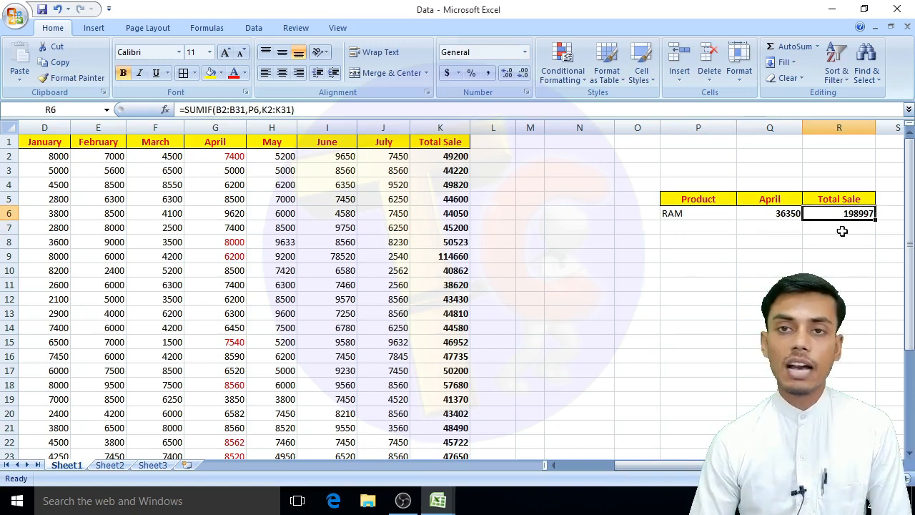
Step: Change the product in P6 to Printer and check its April and Total Sale results in Q6 and R6
click(697, 215)
text(P)
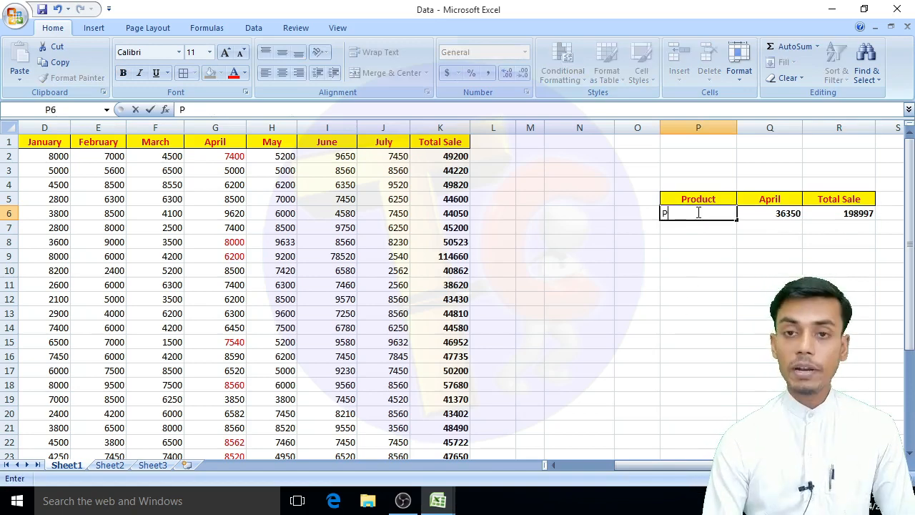
text(rointer)
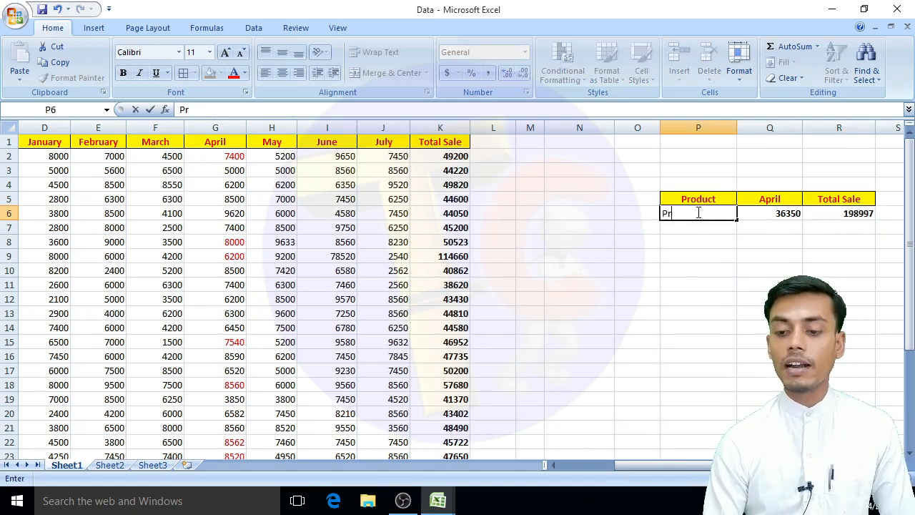
key(Return)
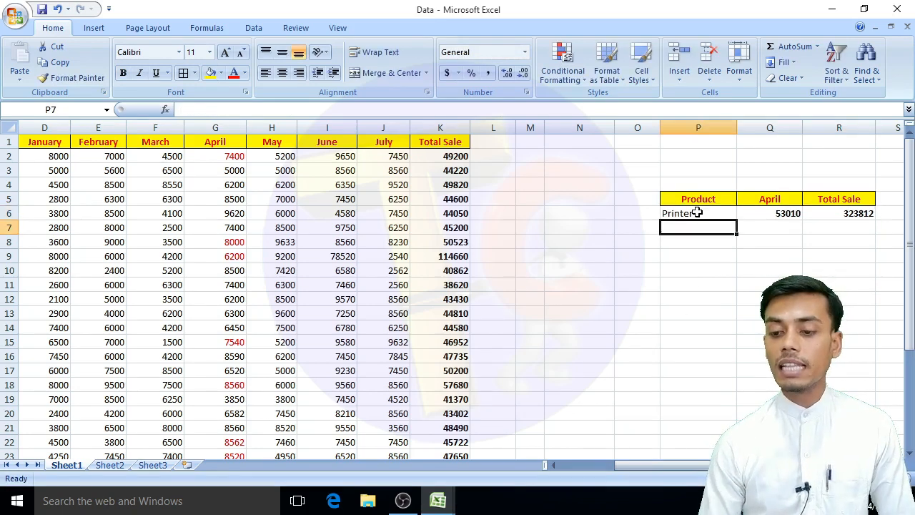
click(767, 213)
click(853, 213)
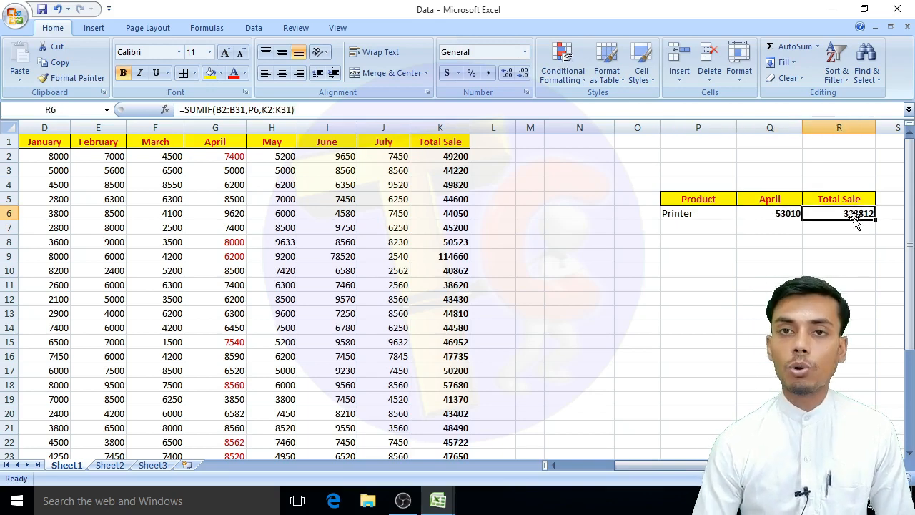
Step: Reset the font colour of the April values in G2:G31 to black
click(629, 283)
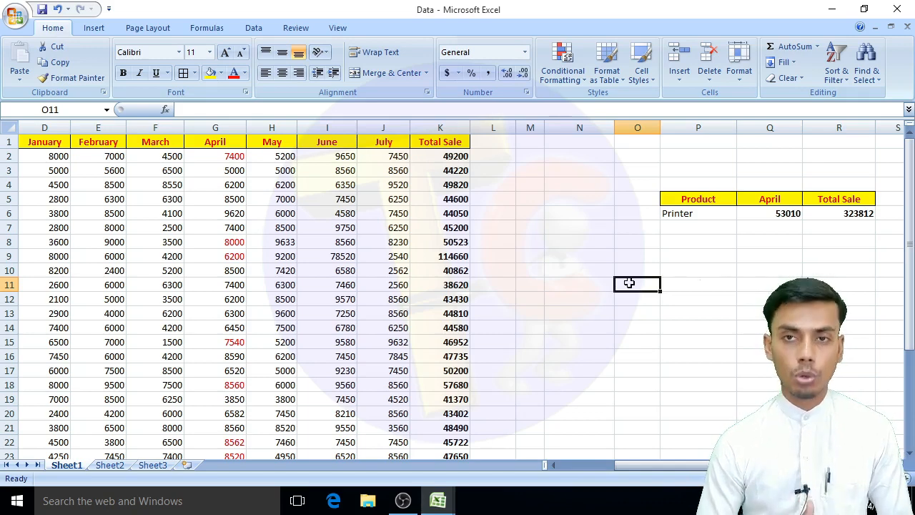
click(601, 266)
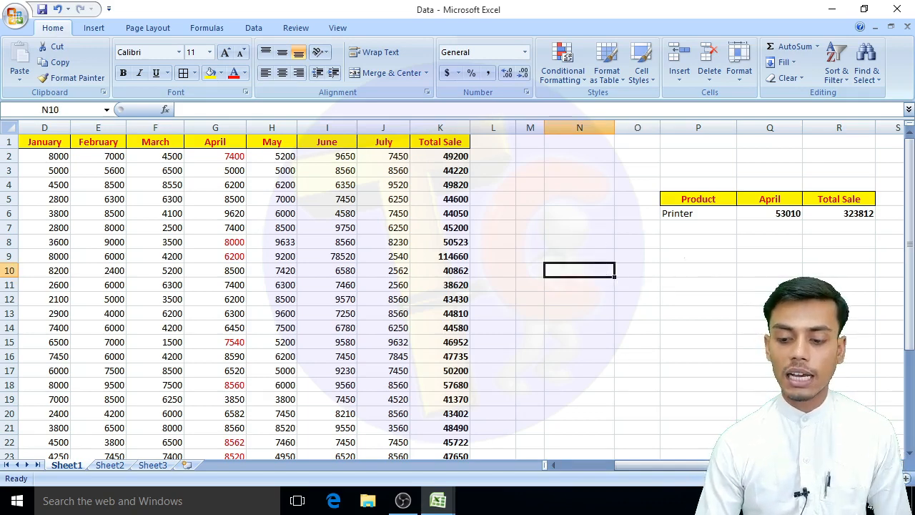
drag(679, 466, 620, 446)
drag(541, 157, 528, 407)
scroll(500, 344, up, 4)
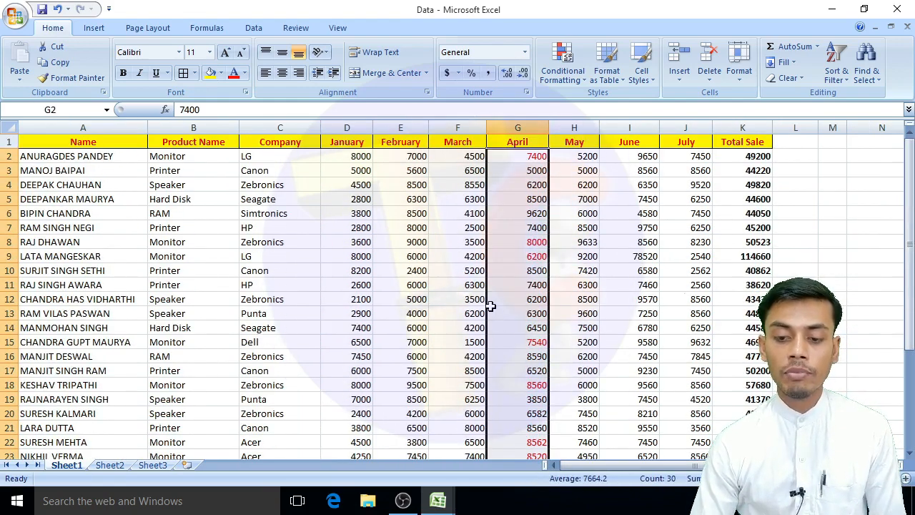
click(243, 77)
click(261, 90)
click(534, 215)
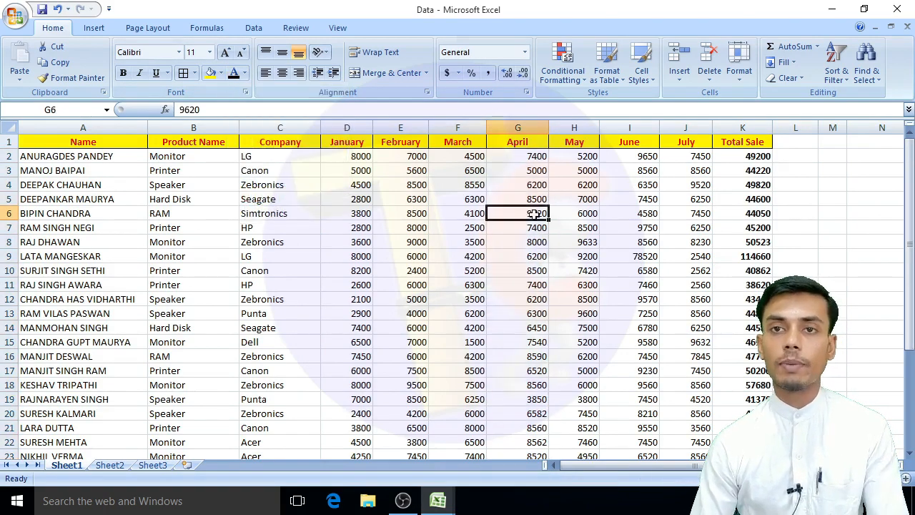
Step: Narrow column N and enter the headings Product in N9 and Company in O9
drag(722, 466, 777, 465)
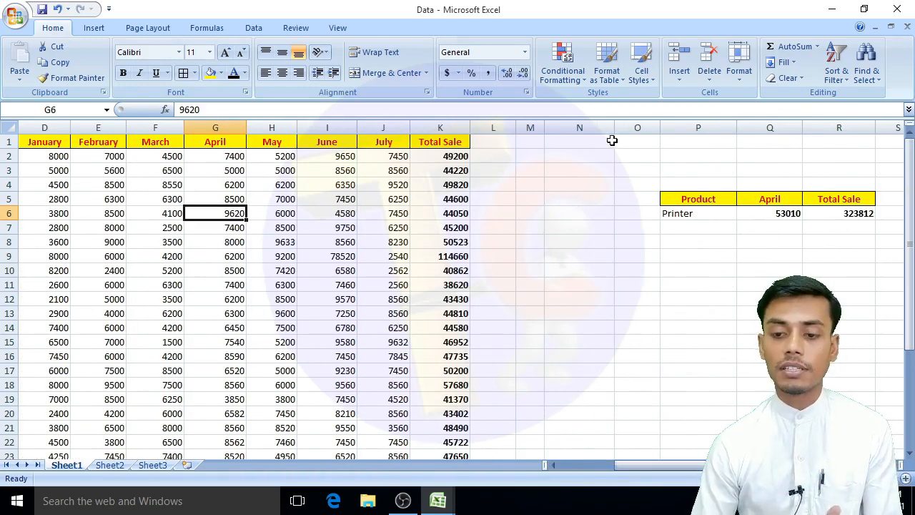
drag(614, 130, 657, 130)
click(579, 261)
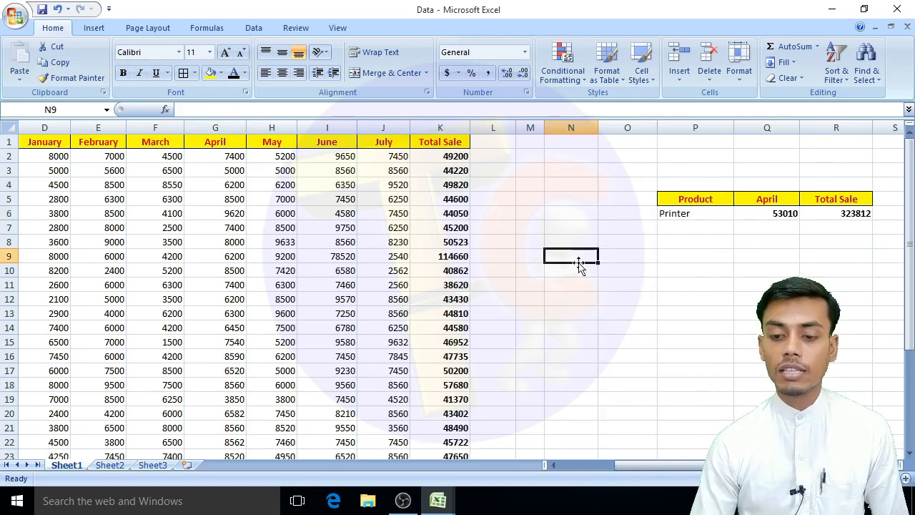
text(Product)
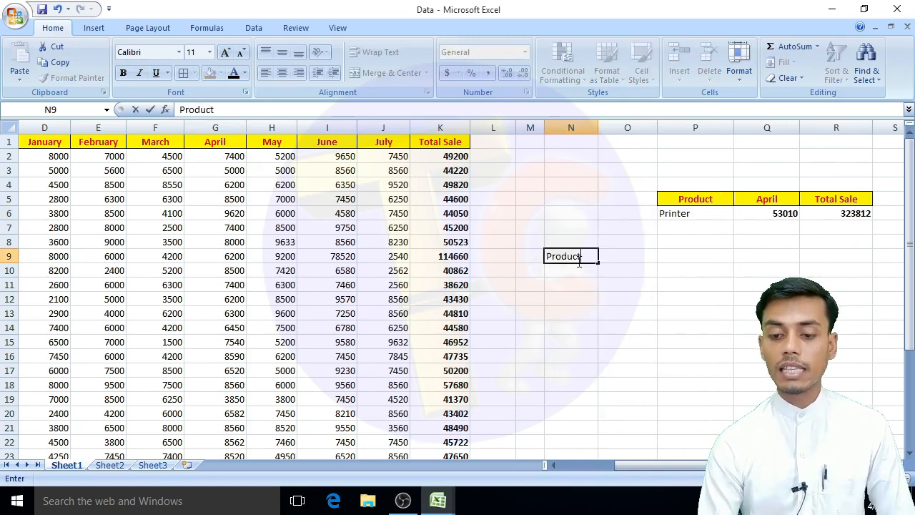
key(Tab)
text(Coma)
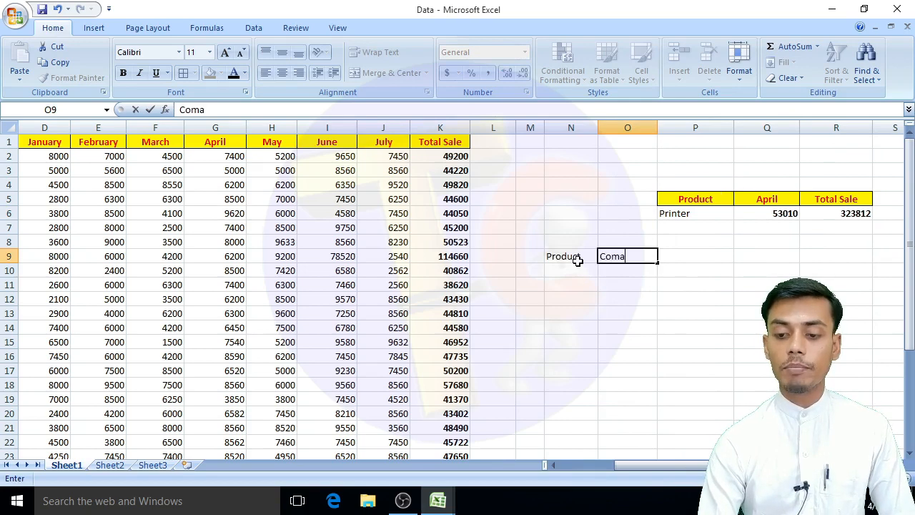
key(BackSpace)
text(pany)
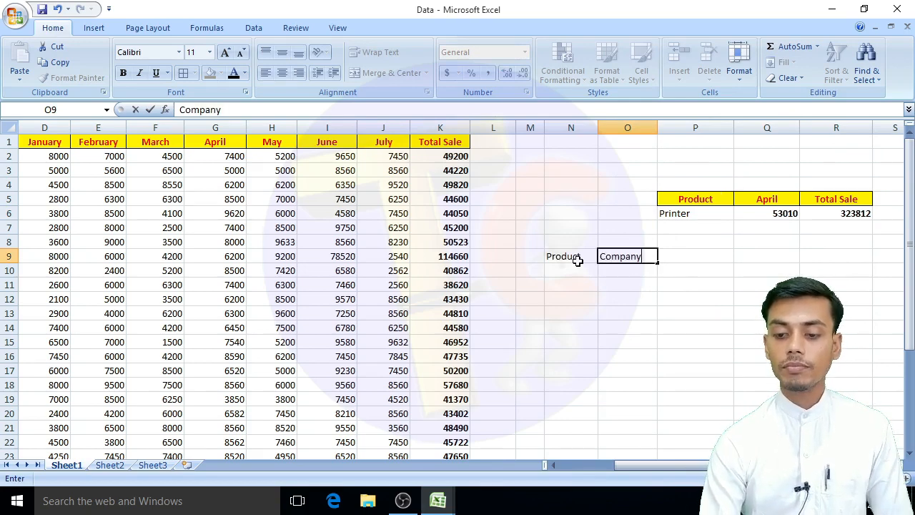
key(Tab)
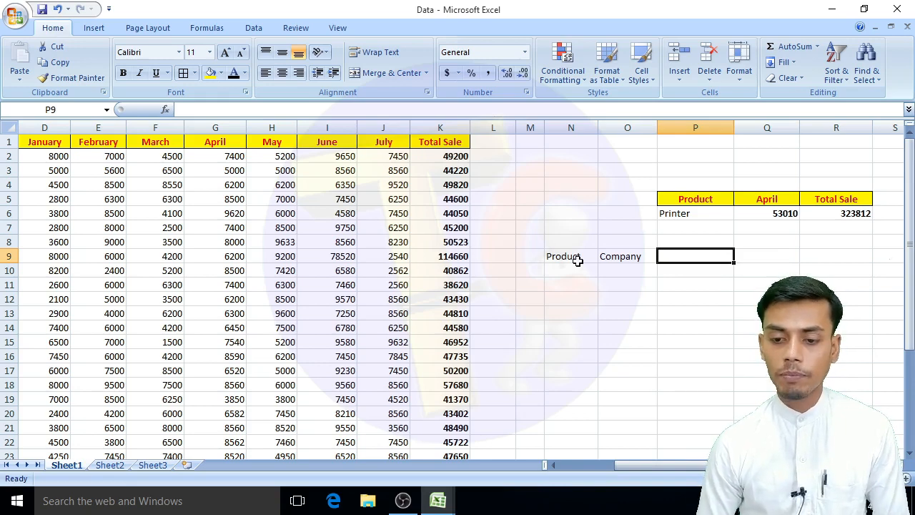
Step: Add the headings April in P9 and Total Sale in Q9
click(588, 260)
click(621, 256)
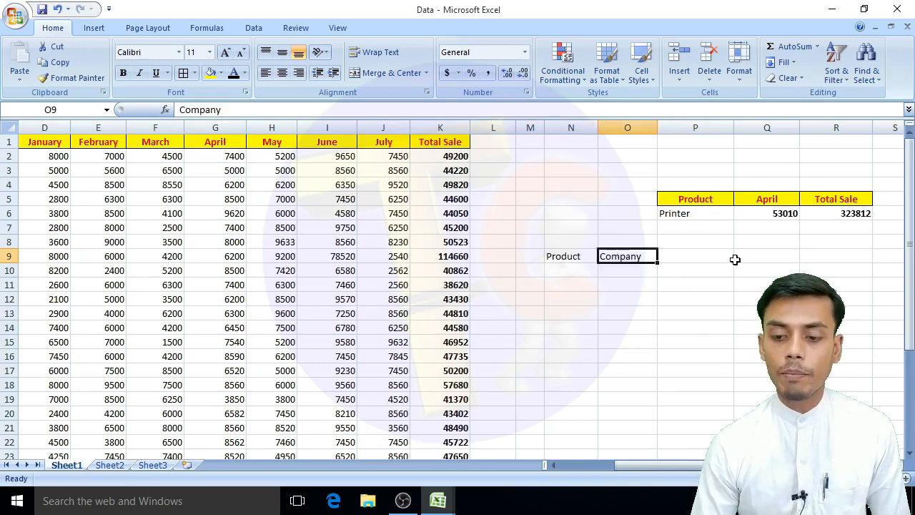
key(Right)
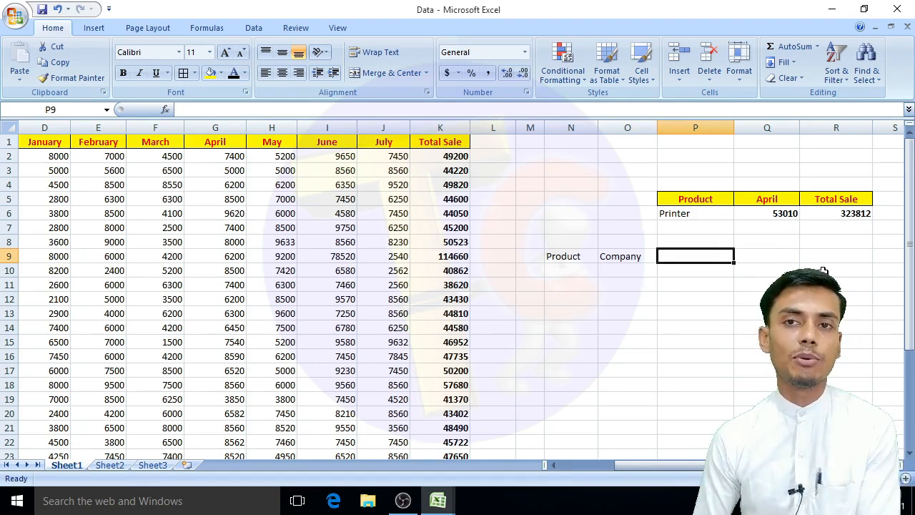
text(April)
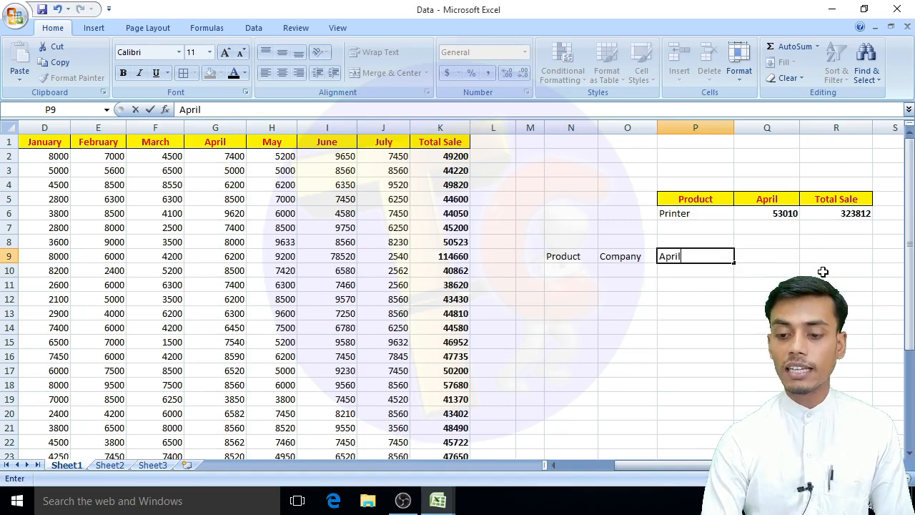
key(Tab)
text(Total)
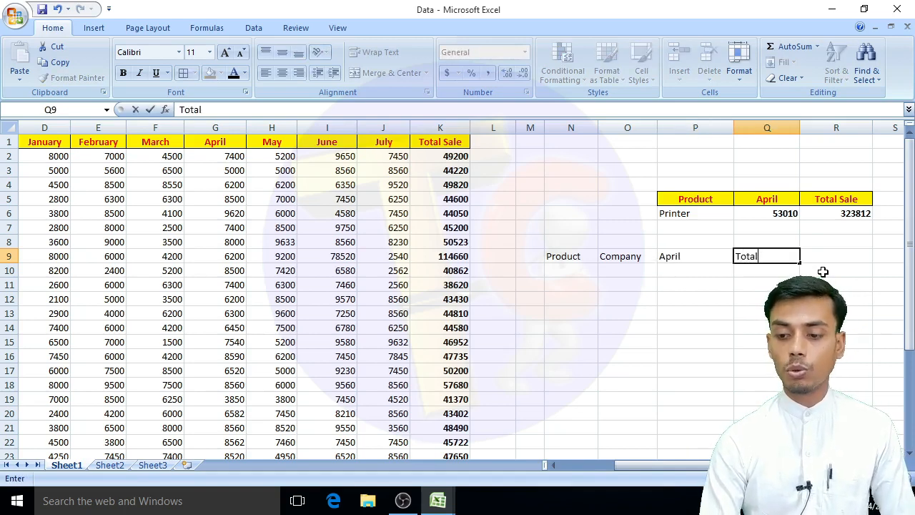
text( Sale)
key(Return)
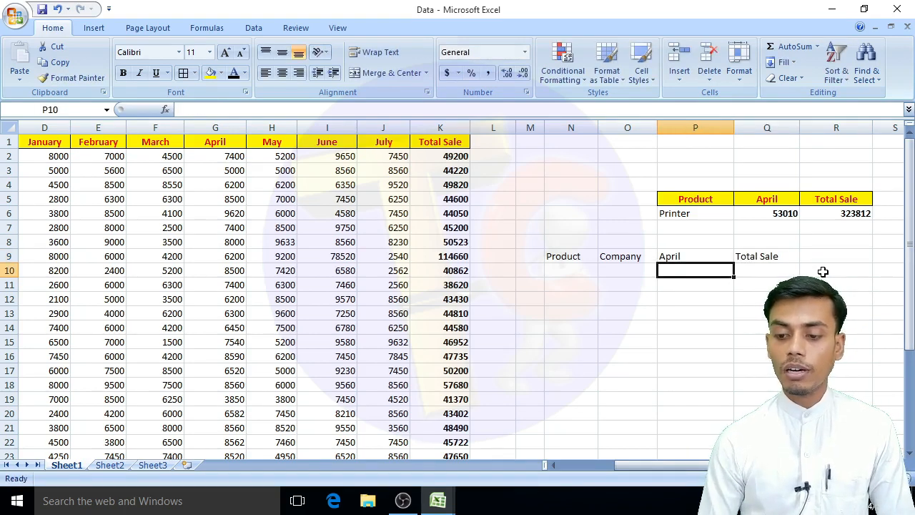
key(Left)
key(Left)
Step: Format the headings in N9:Q9 as centred, bold red text with yellow fill and cell borders
drag(580, 256, 742, 256)
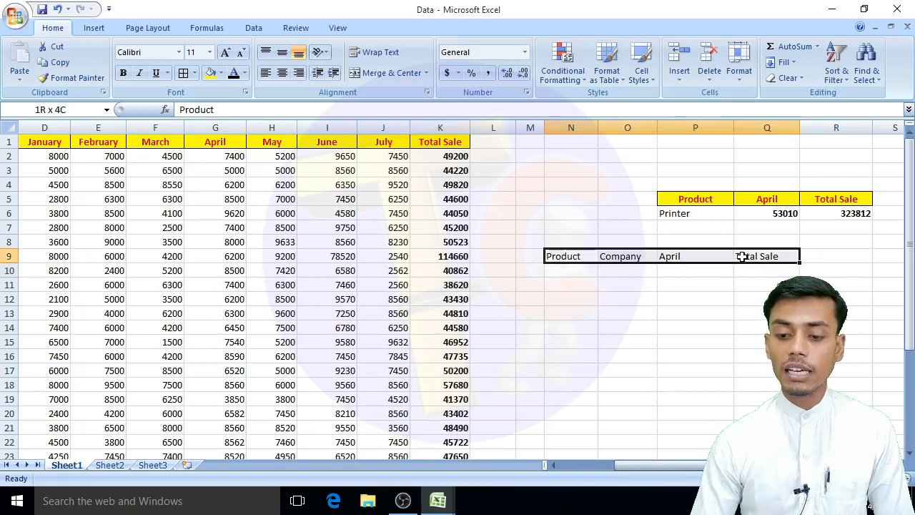
click(282, 72)
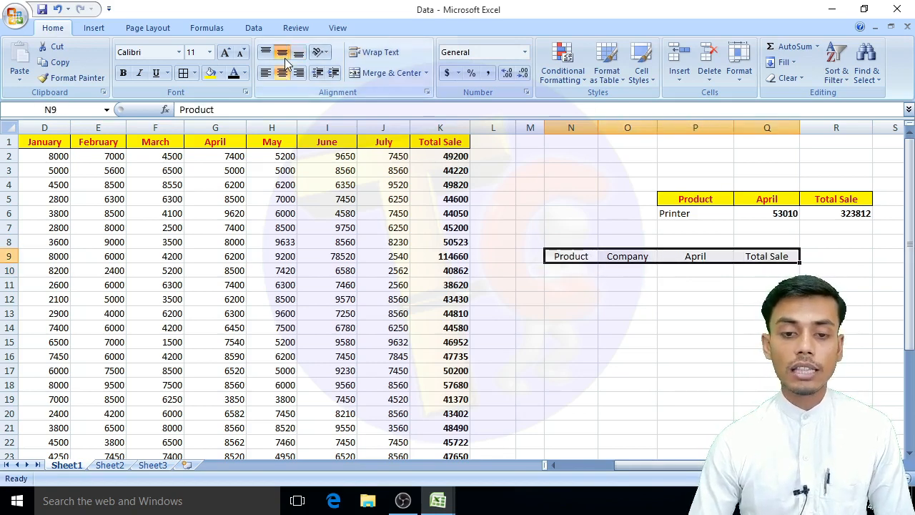
click(123, 73)
click(211, 72)
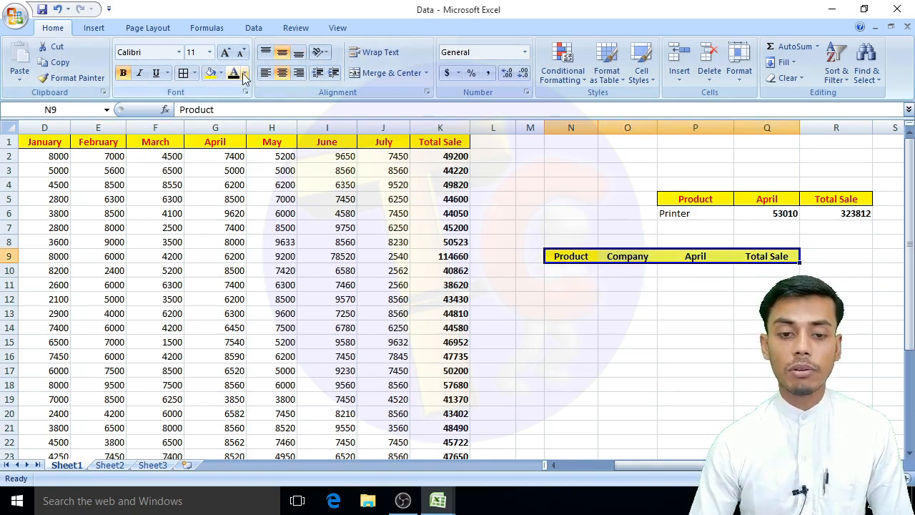
click(243, 74)
click(251, 196)
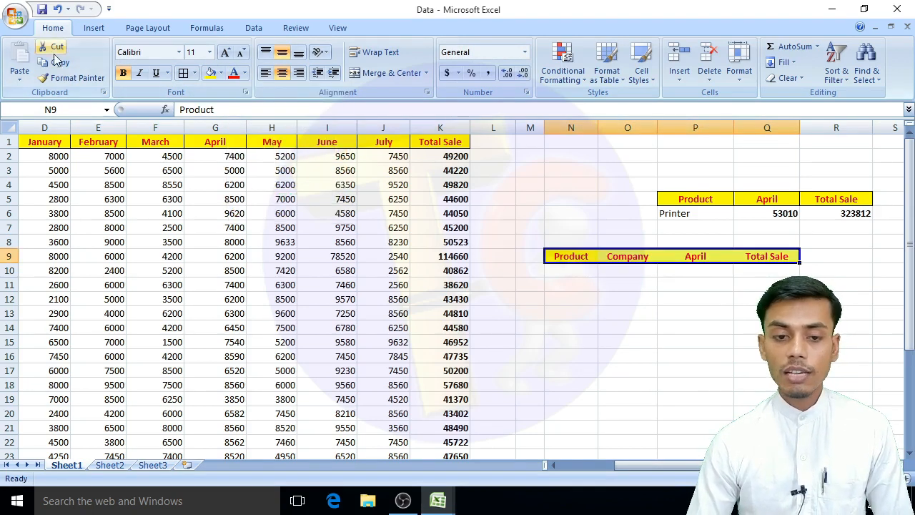
click(183, 72)
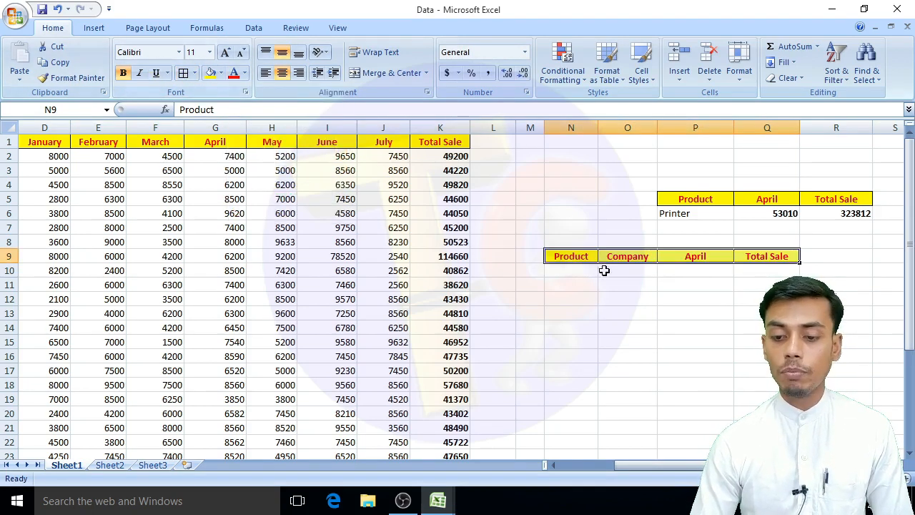
Step: Narrow the empty column L and widen the Product column N
click(627, 313)
drag(516, 129, 498, 129)
drag(580, 129, 593, 129)
click(547, 270)
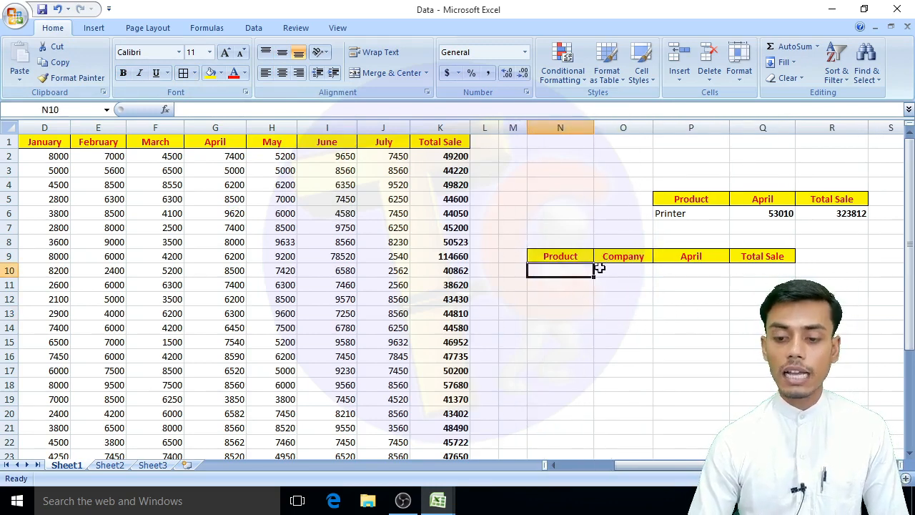
click(628, 275)
click(704, 271)
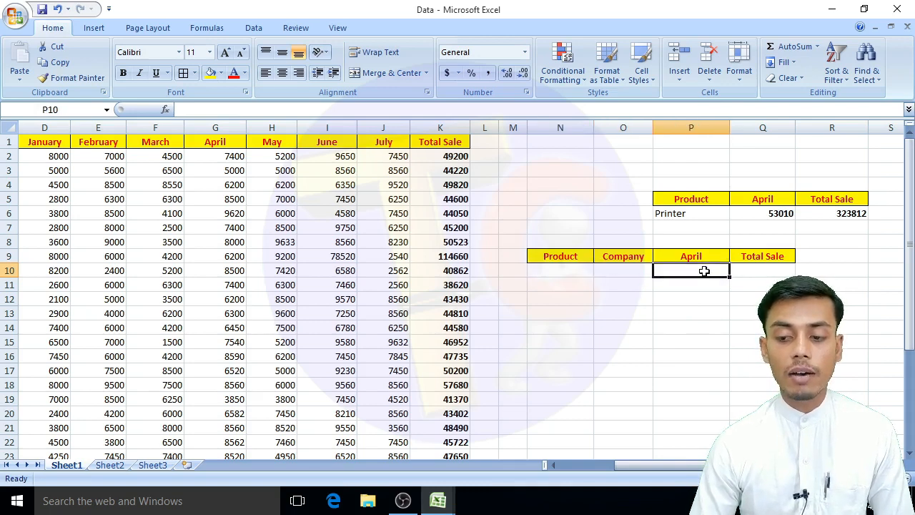
click(757, 268)
click(693, 300)
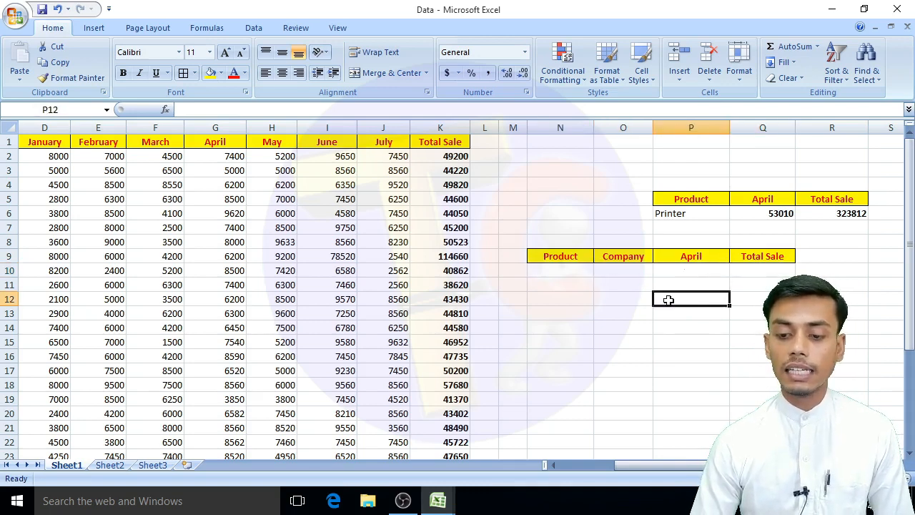
click(576, 272)
Step: Change the product in P6 to Monitor
click(702, 218)
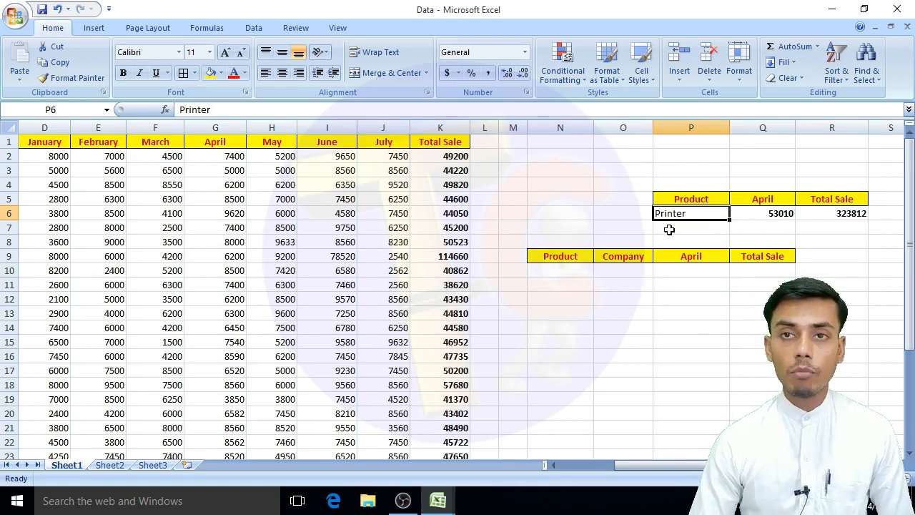
text(Monitor)
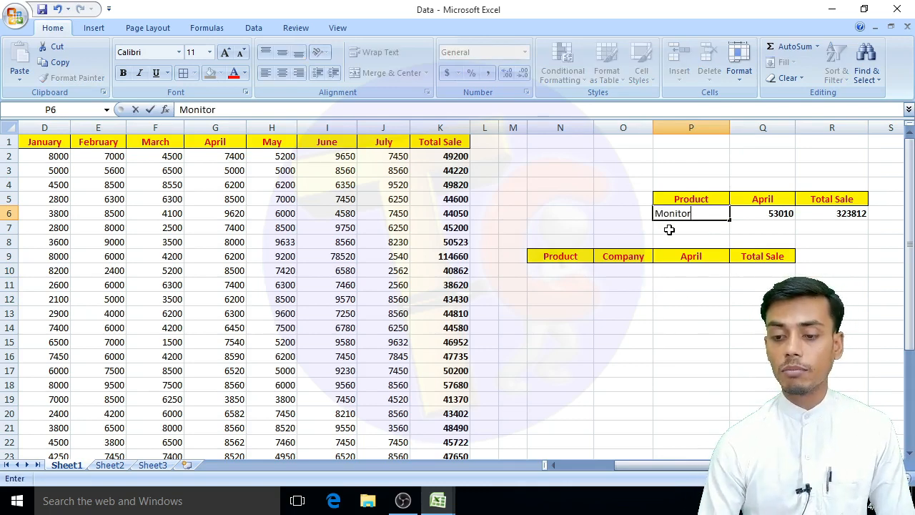
key(Return)
key(Up)
Step: Misspell the product in P6 as Moniter to test how the SUMIF results react
key(F2)
key(BackSpace)
key(BackSpace)
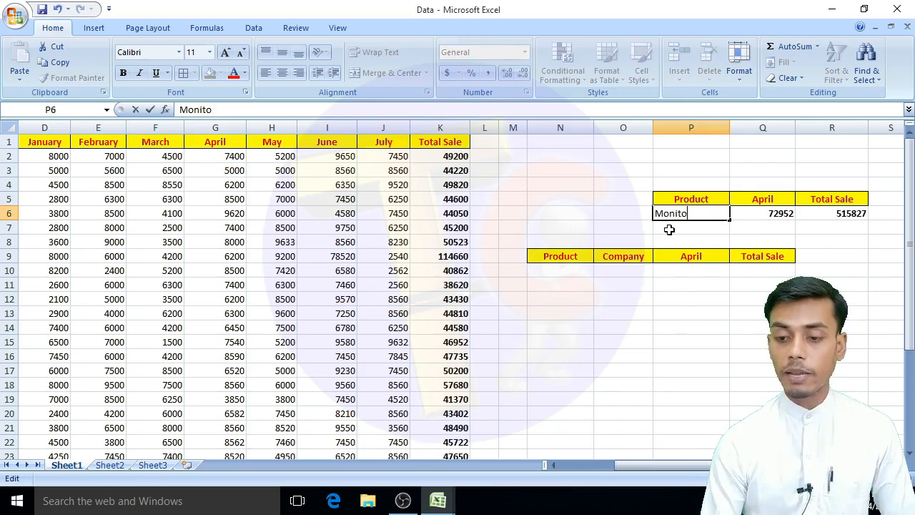
text(er)
key(Return)
key(Up)
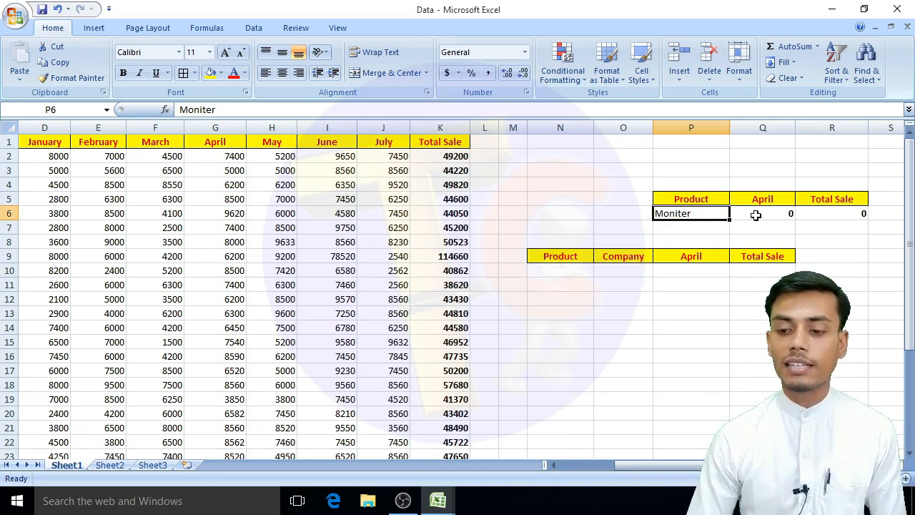
Step: Correct the spelling of the product in P6 to Monitor
key(F2)
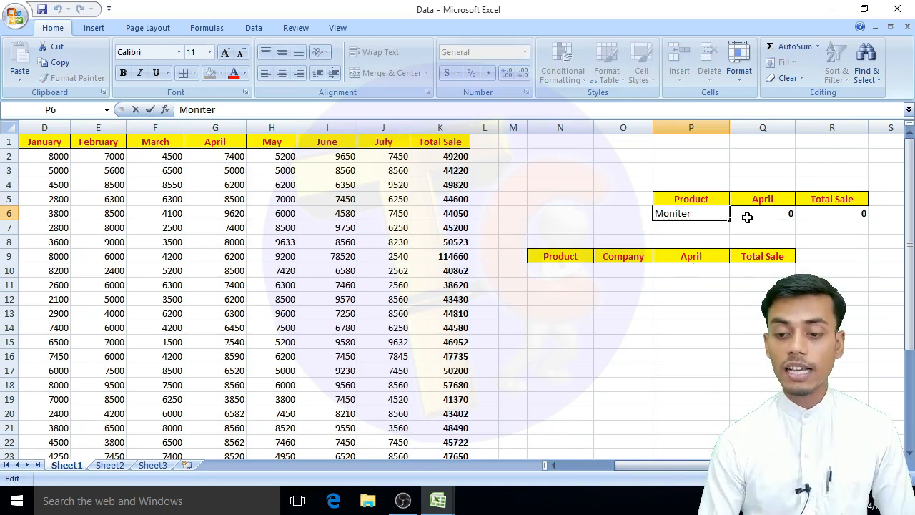
key(BackSpace)
key(BackSpace)
text(or)
key(Return)
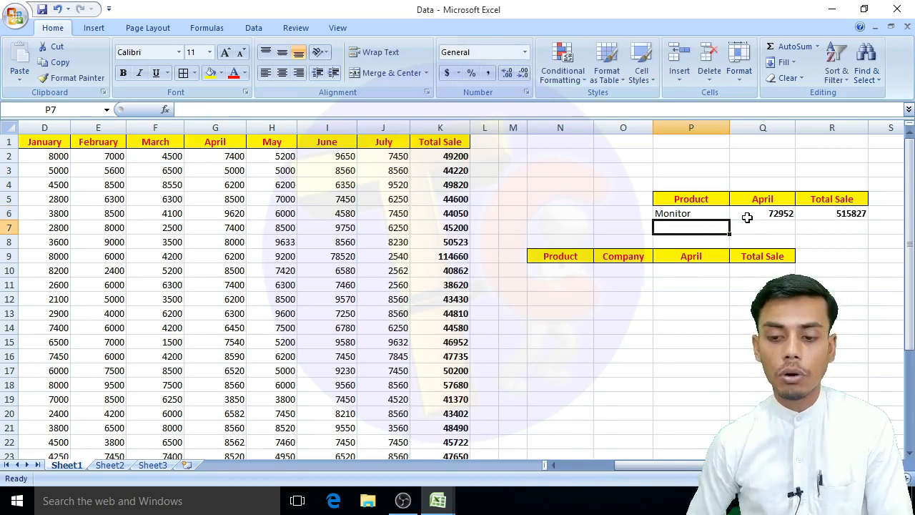
Step: Enter Monitor as the product in N10 of the new table
click(585, 280)
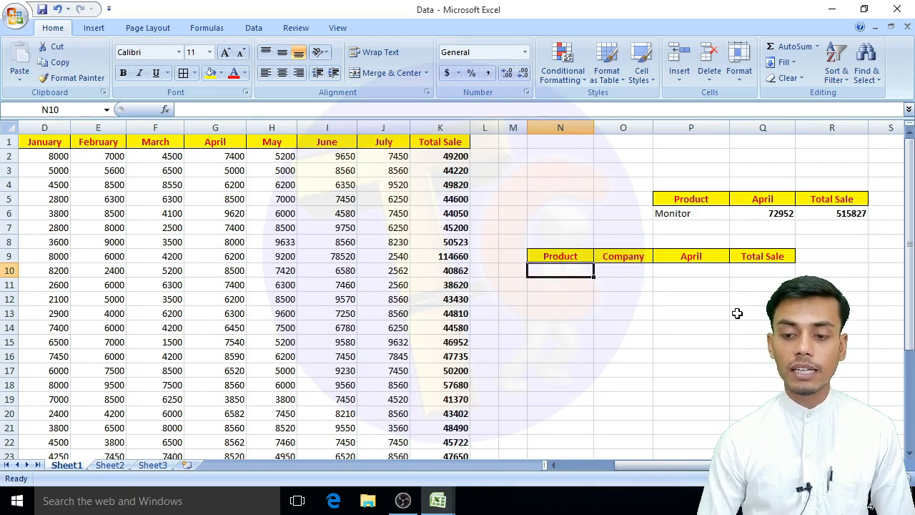
text(Monitro)
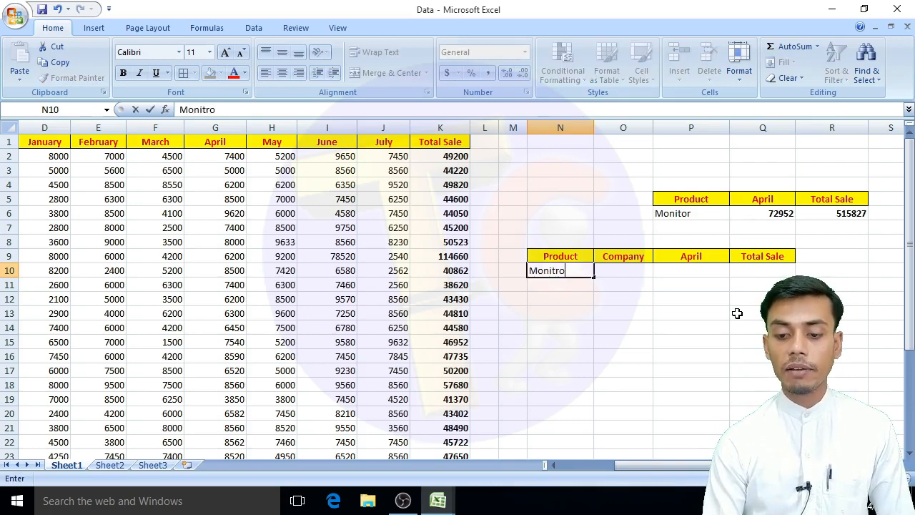
key(BackSpace)
key(BackSpace)
text(or)
key(Tab)
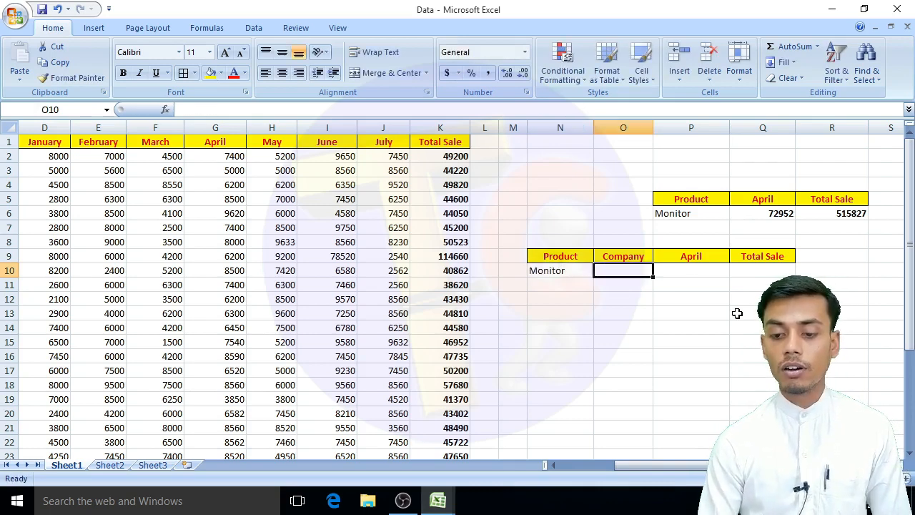
Step: Look up a monitor brand in the Company column and enter LG as the company in O10 of the new table
click(553, 465)
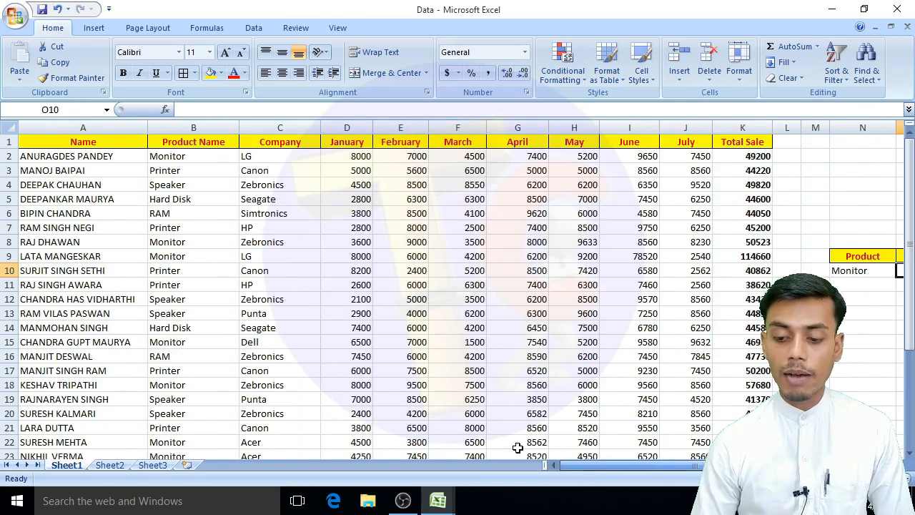
click(261, 157)
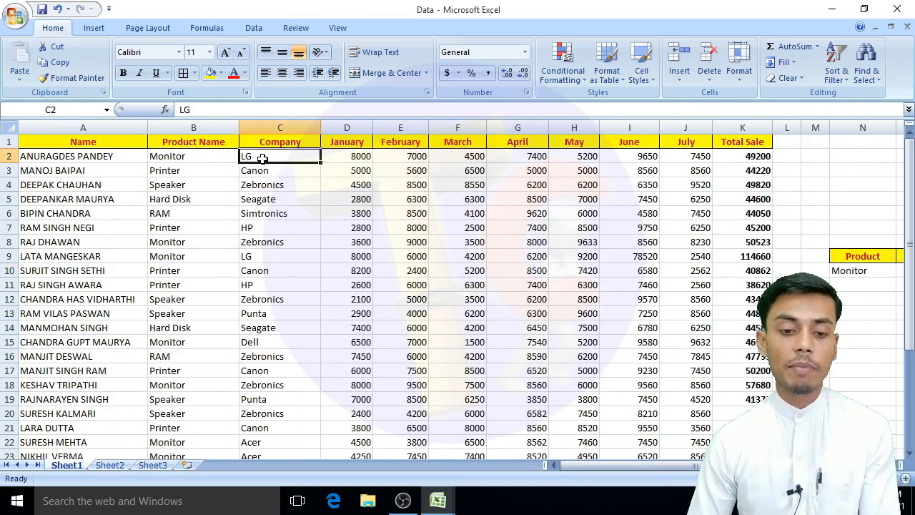
click(257, 243)
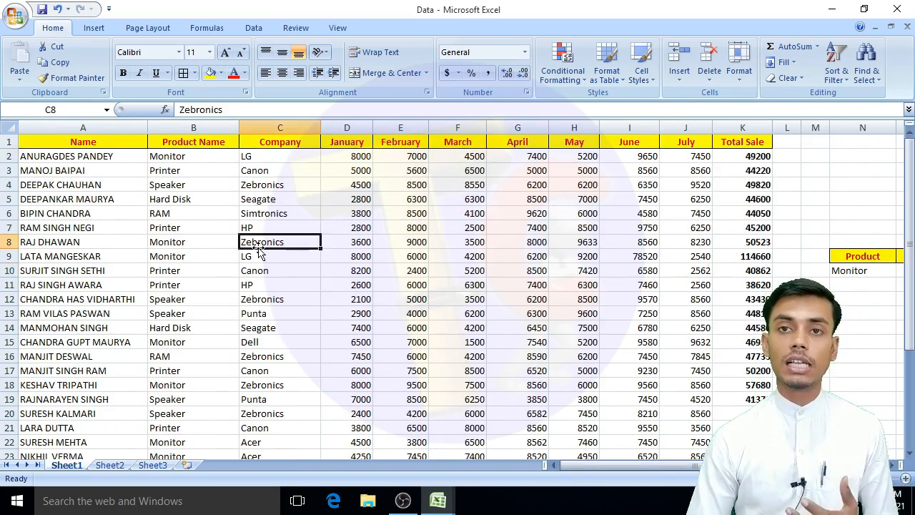
click(245, 256)
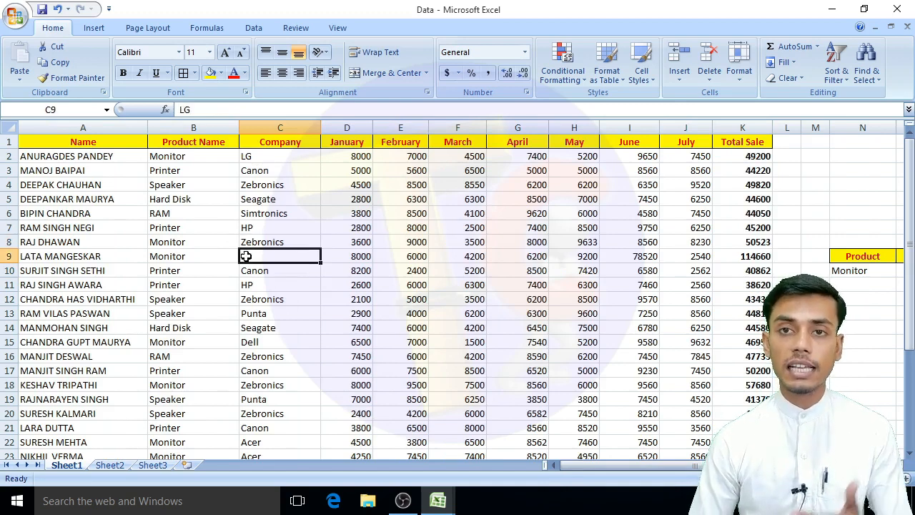
drag(668, 465, 724, 465)
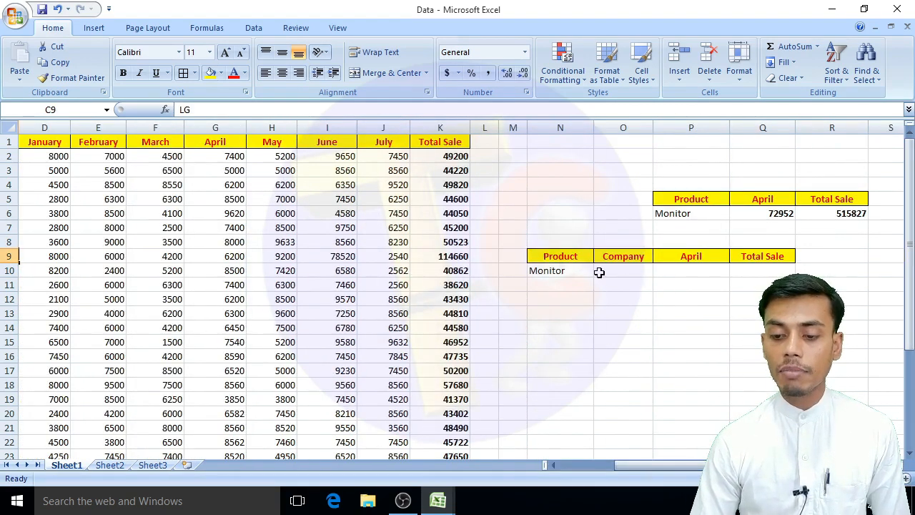
click(599, 273)
text(LG)
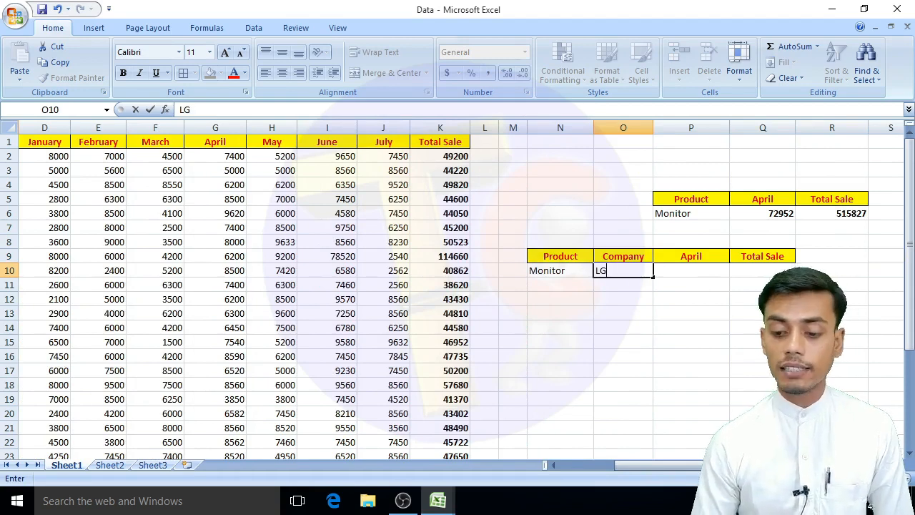
mouse_move(736, 464)
mouse_down()
mouse_move(700, 465)
mouse_move(737, 465)
mouse_up()
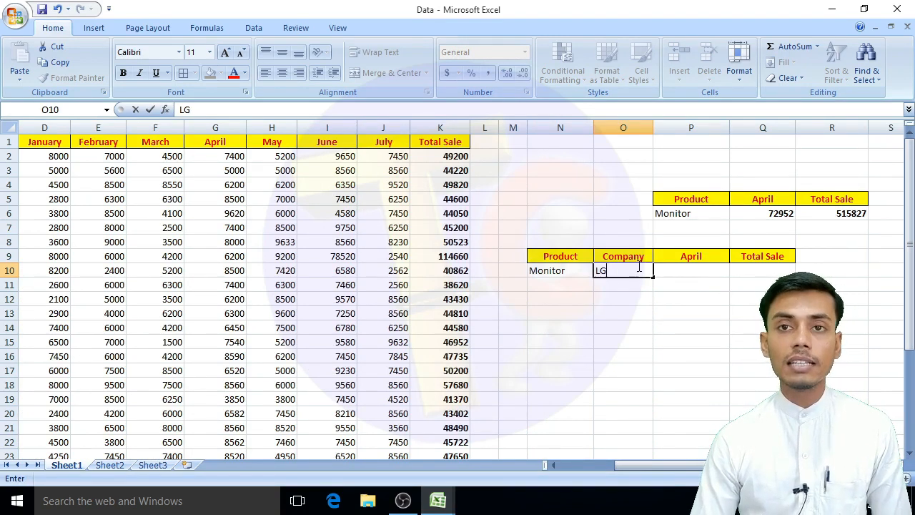
click(681, 269)
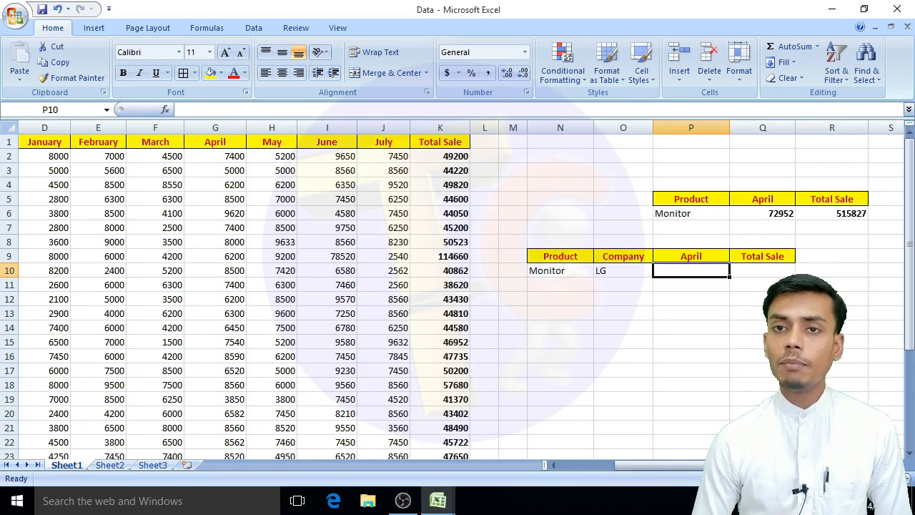
click(568, 273)
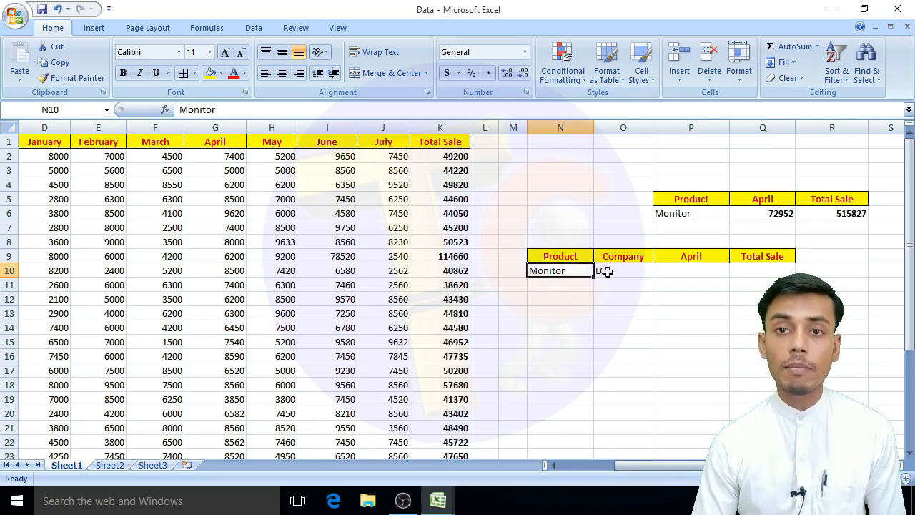
click(604, 271)
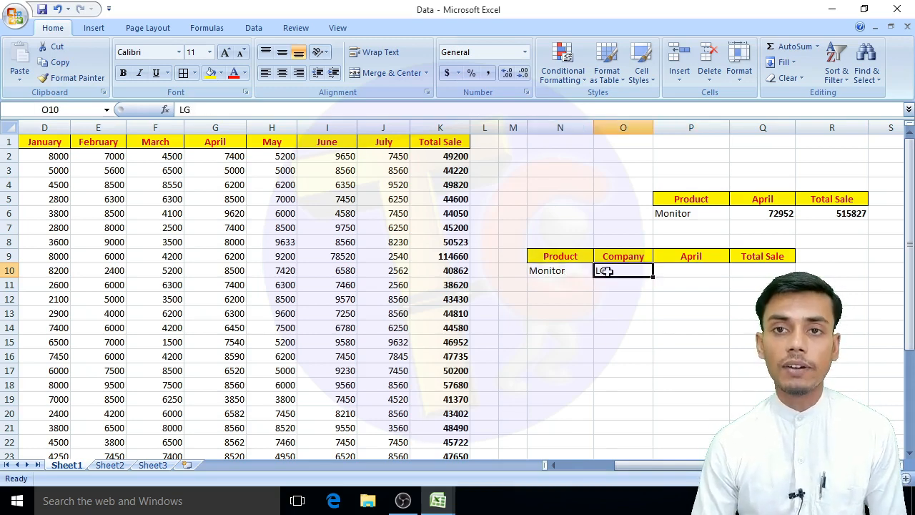
click(562, 277)
click(631, 272)
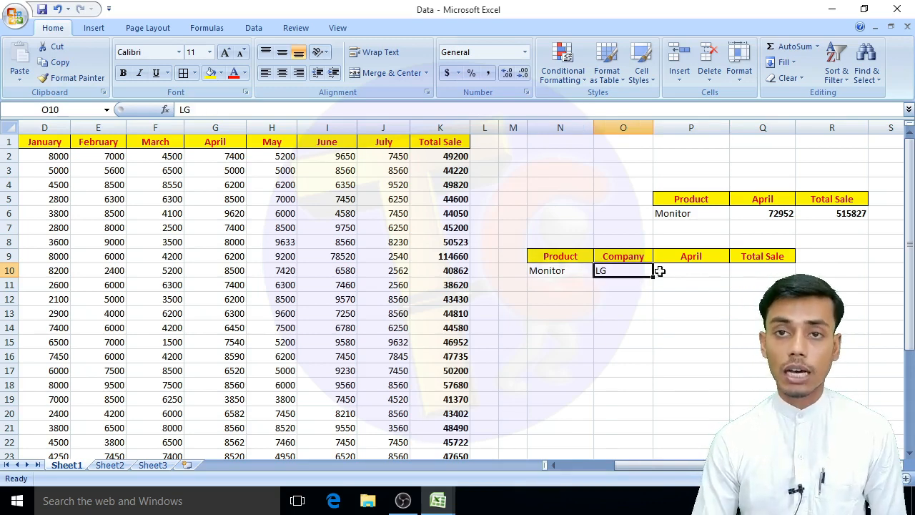
Step: Begin a SUMIFS formula in P10 with the April sales G2:G31 as the sum range
click(686, 273)
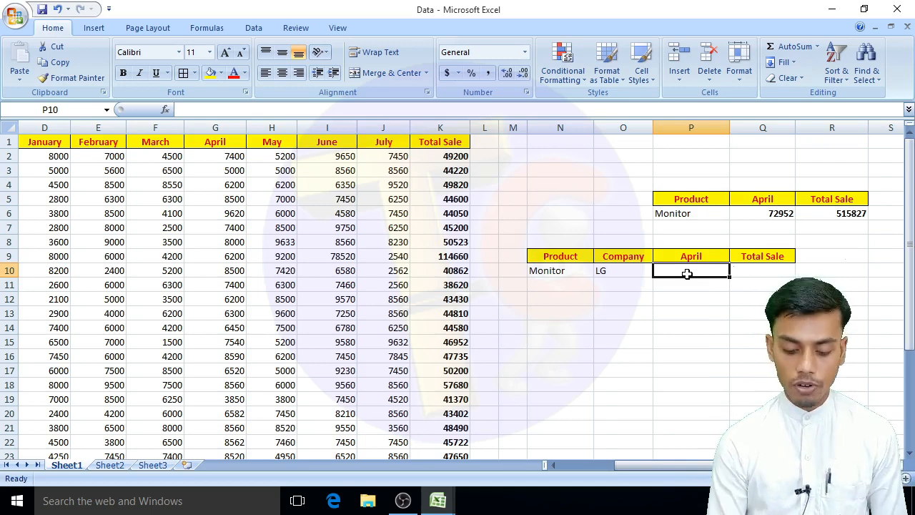
text(=)
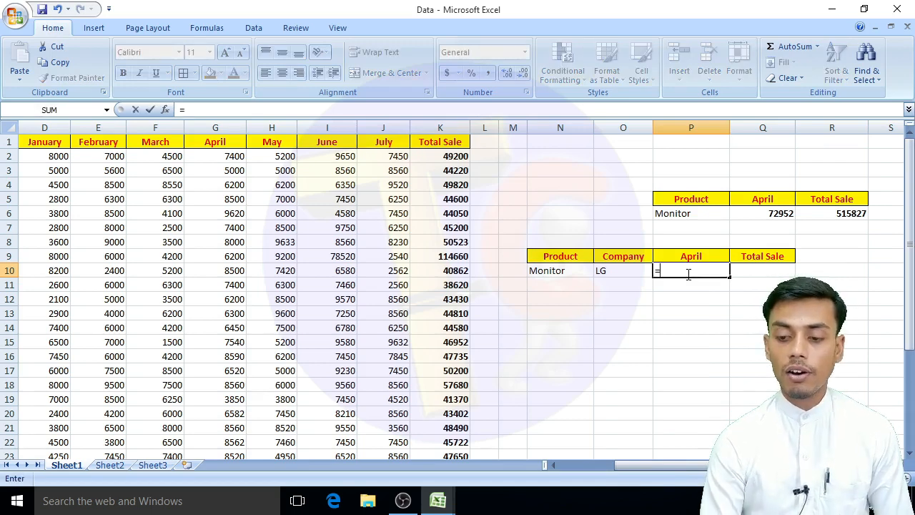
text(sumif)
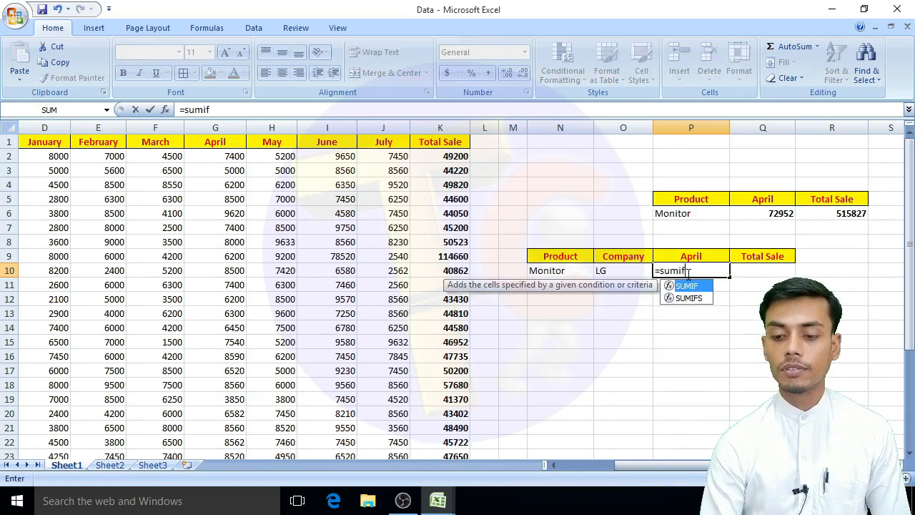
text(s)
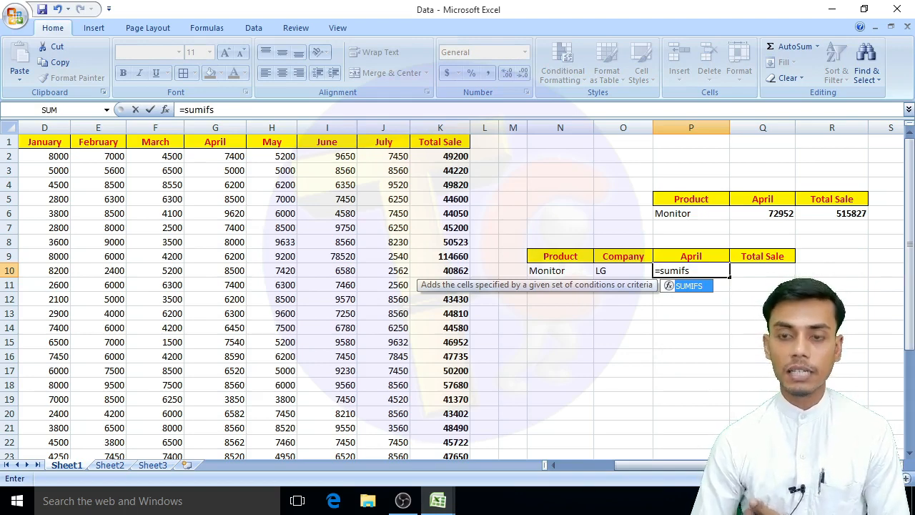
text(()
key(BackSpace)
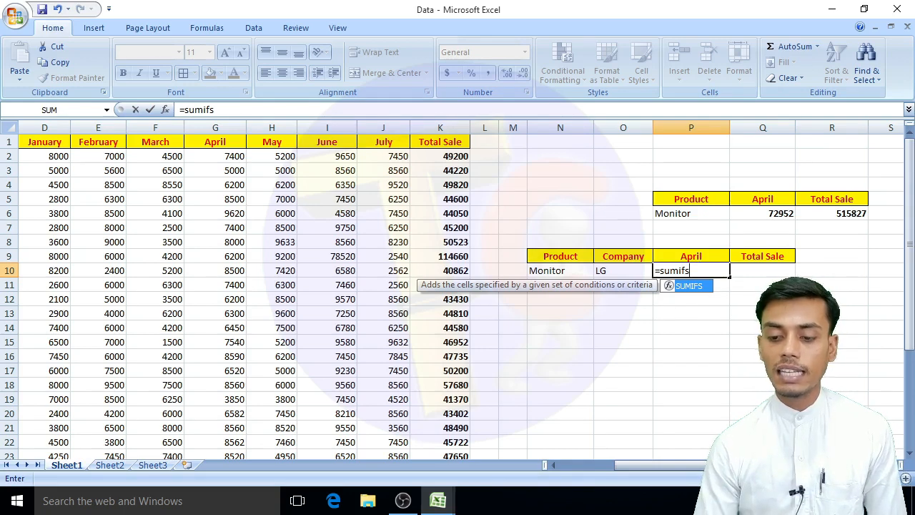
text(()
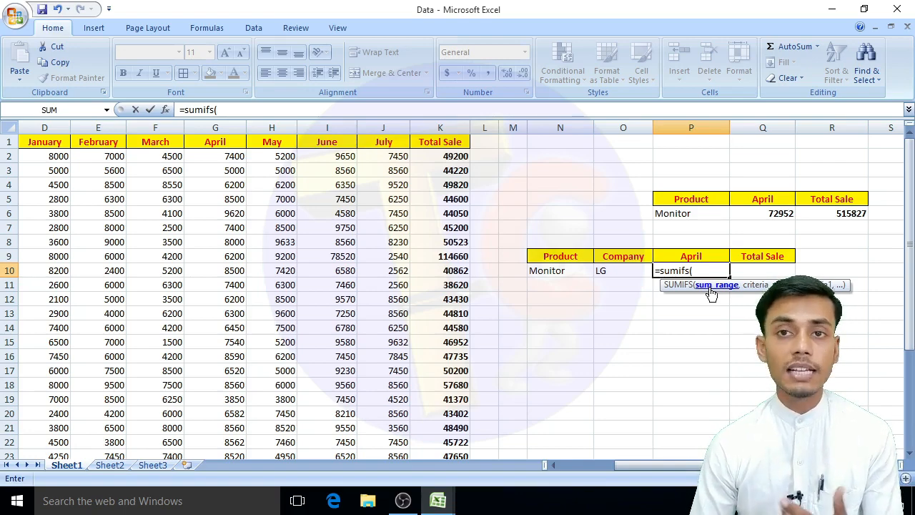
drag(758, 465, 704, 465)
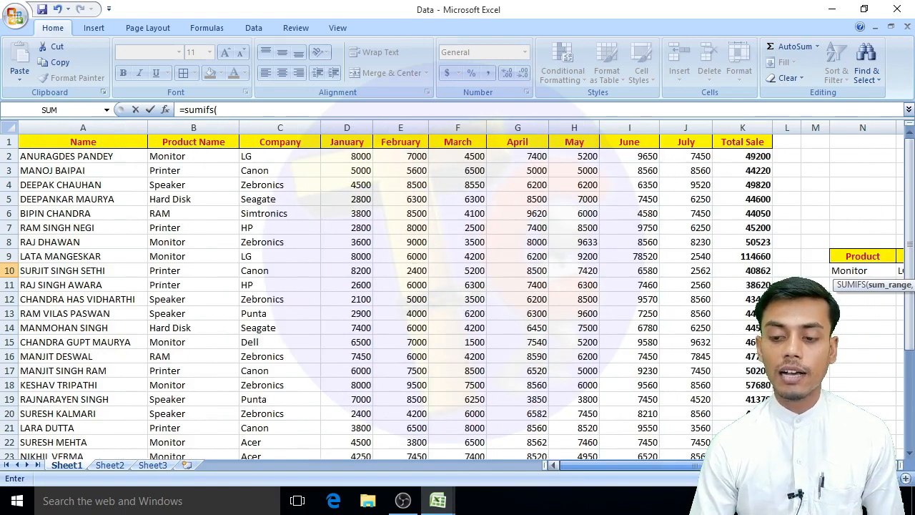
drag(518, 160, 533, 408)
drag(704, 465, 758, 465)
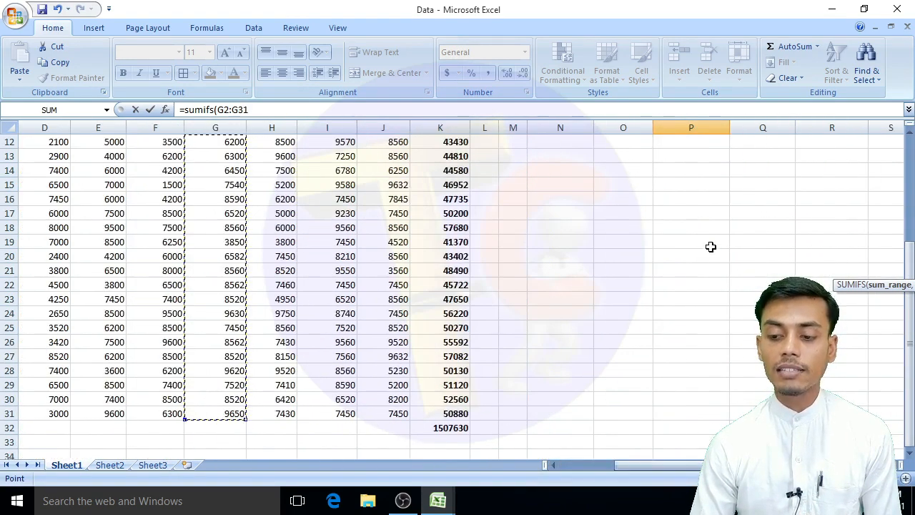
scroll(708, 248, up, 4)
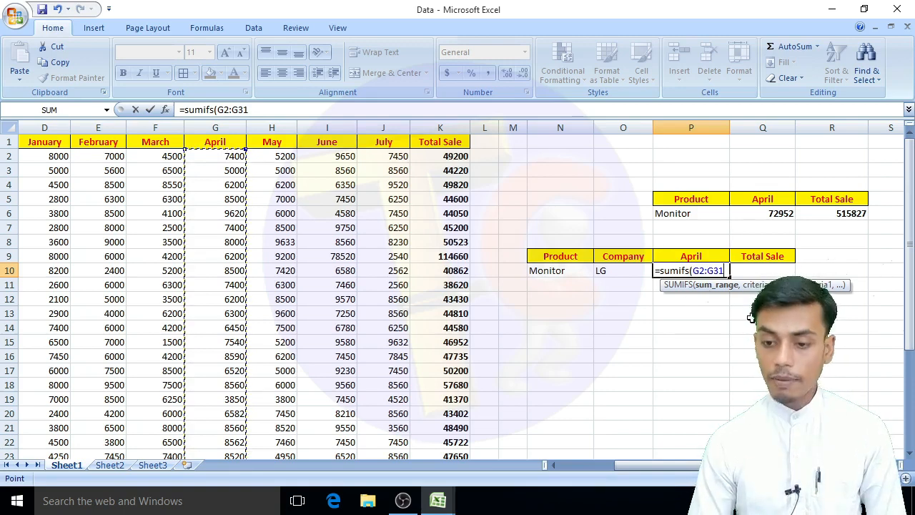
text(,)
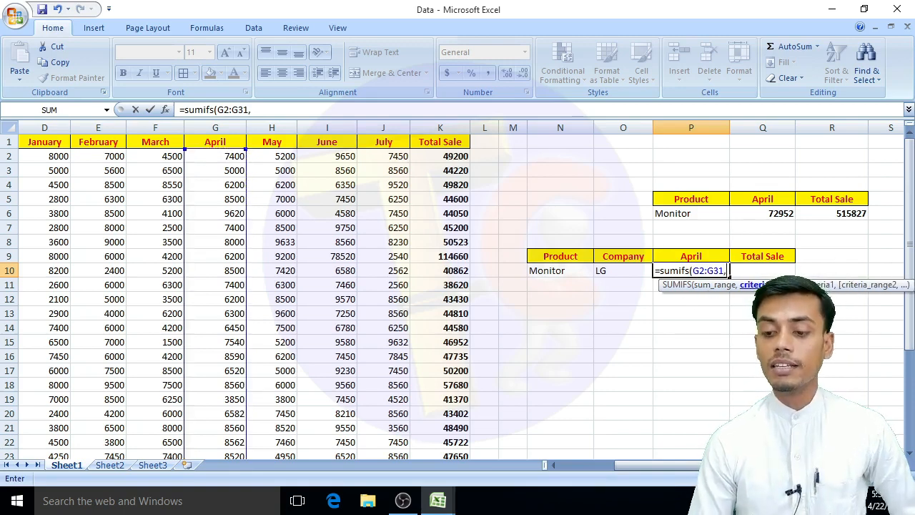
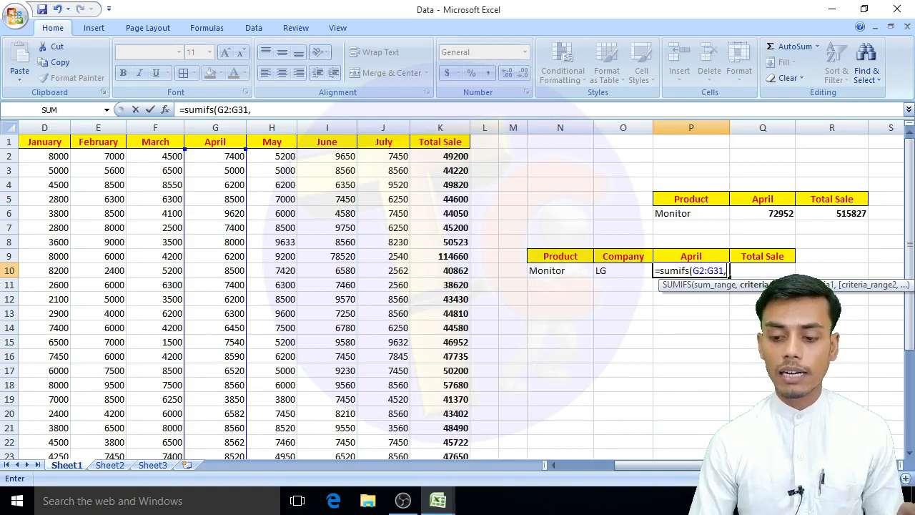
Step: Add the product names B2:B31 as the first criteria range of the formula, with N10 as its criterion
drag(690, 466, 674, 472)
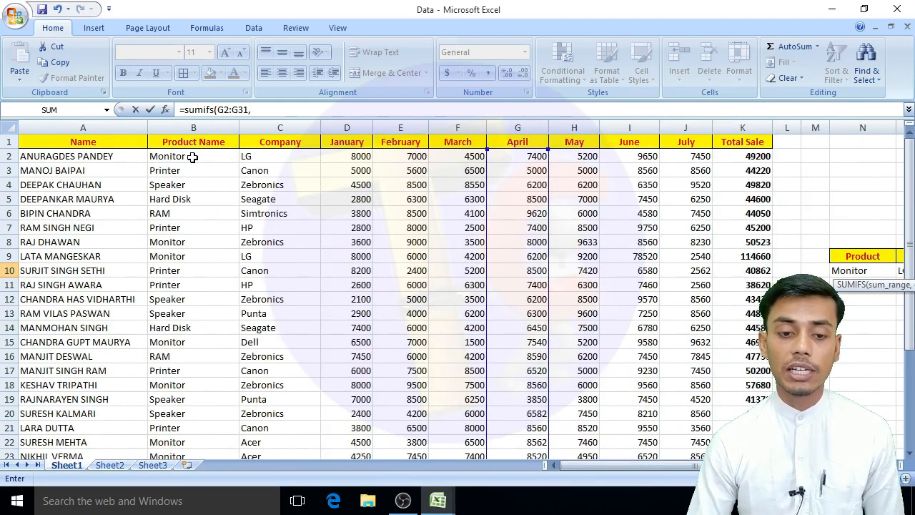
drag(193, 156, 190, 416)
drag(604, 463, 647, 464)
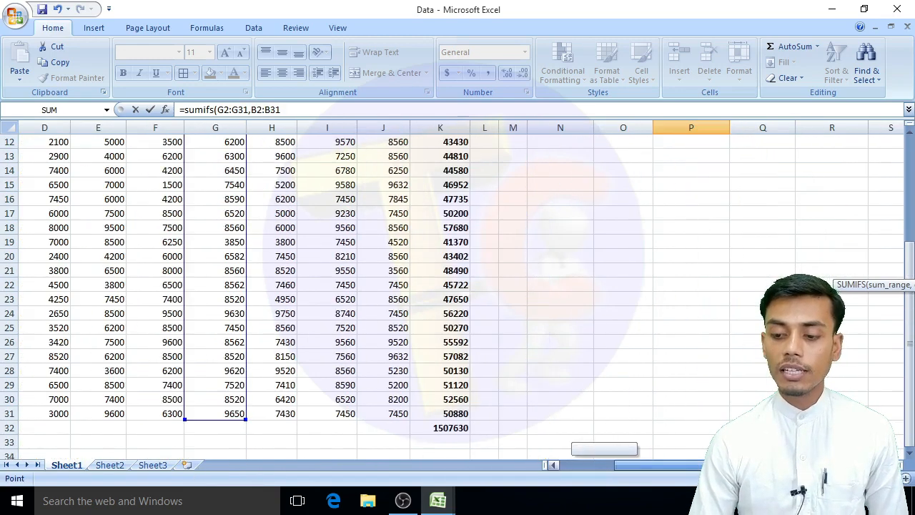
scroll(647, 296, up, 3)
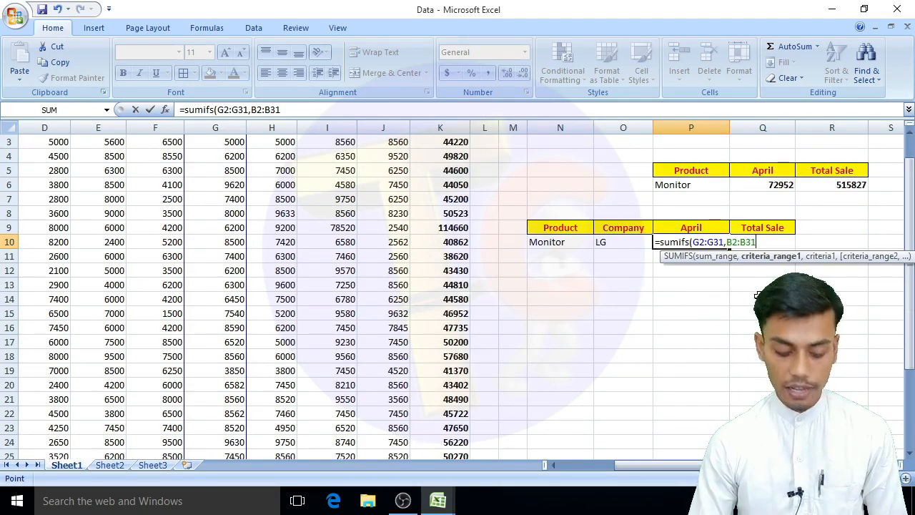
text(,)
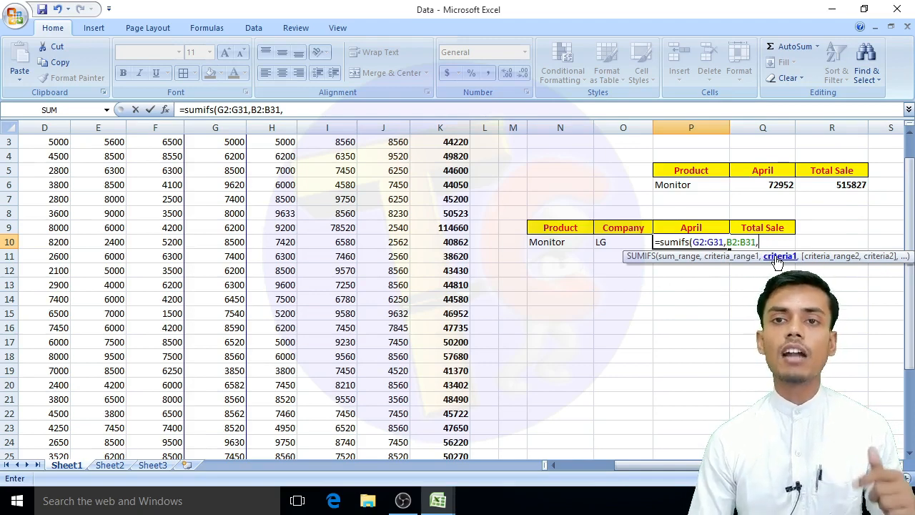
click(565, 243)
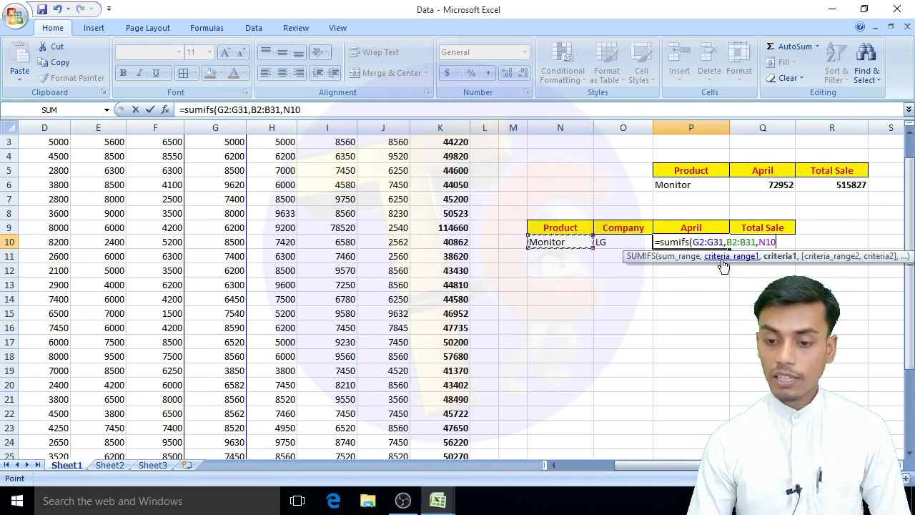
text(,)
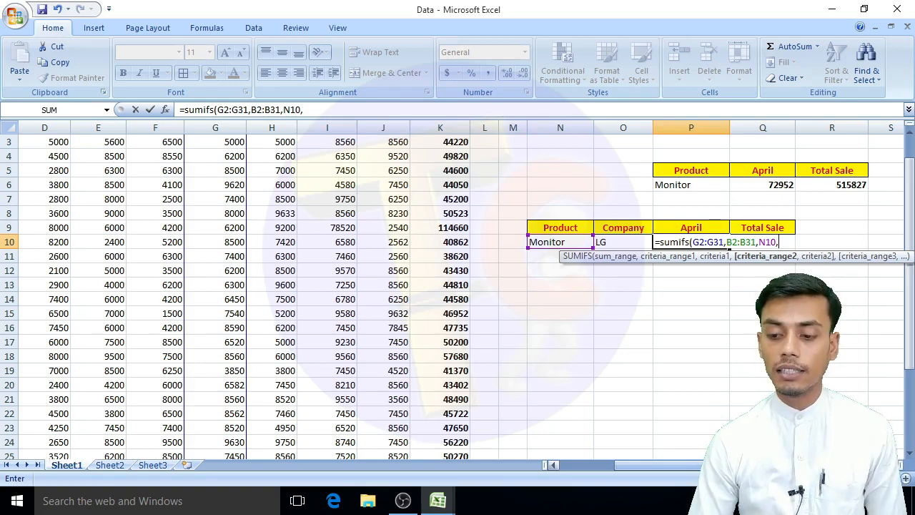
Step: Add the companies C2:C31 as the second criteria range of the SUMIFS formula, with O10 as its criterion
drag(740, 466, 681, 465)
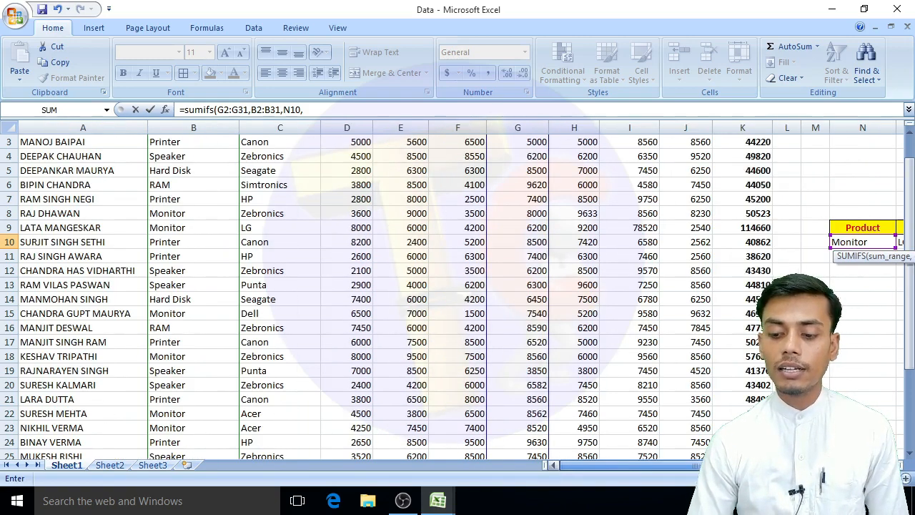
scroll(285, 156, up, 1)
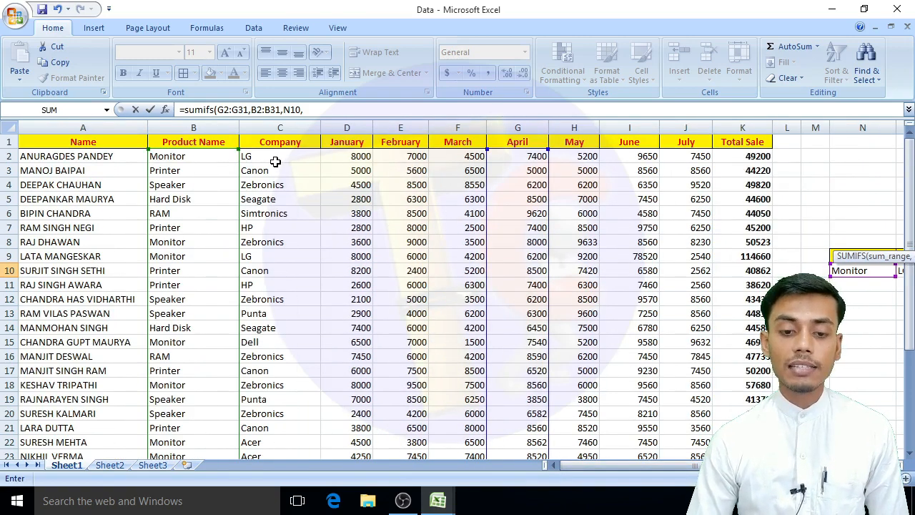
drag(276, 157, 288, 413)
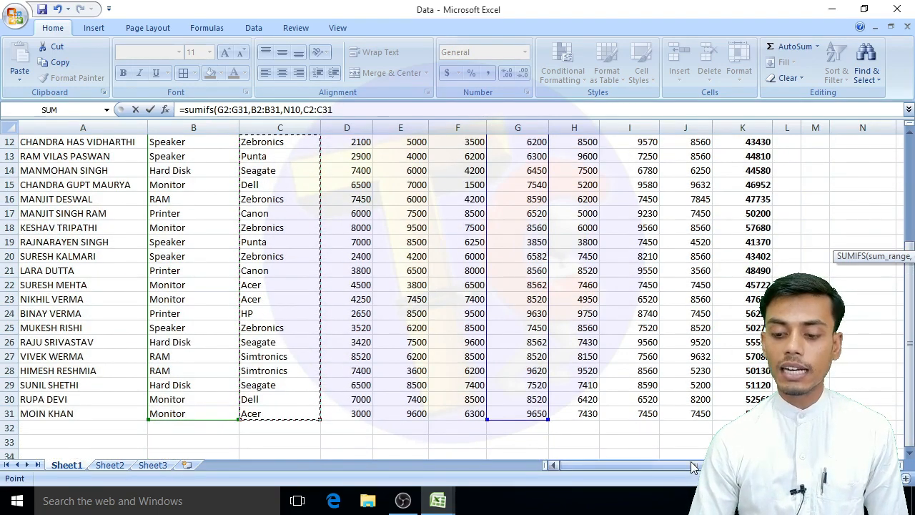
drag(694, 465, 759, 465)
scroll(758, 466, up, 4)
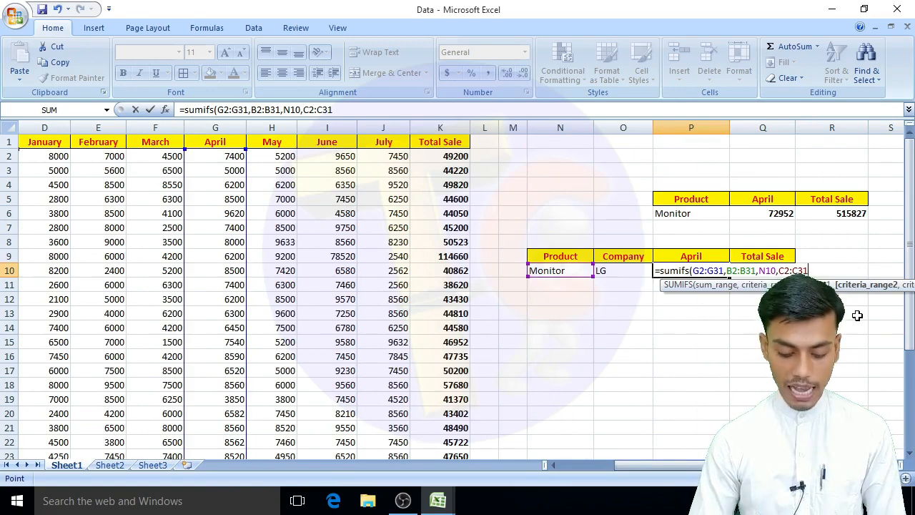
text(,)
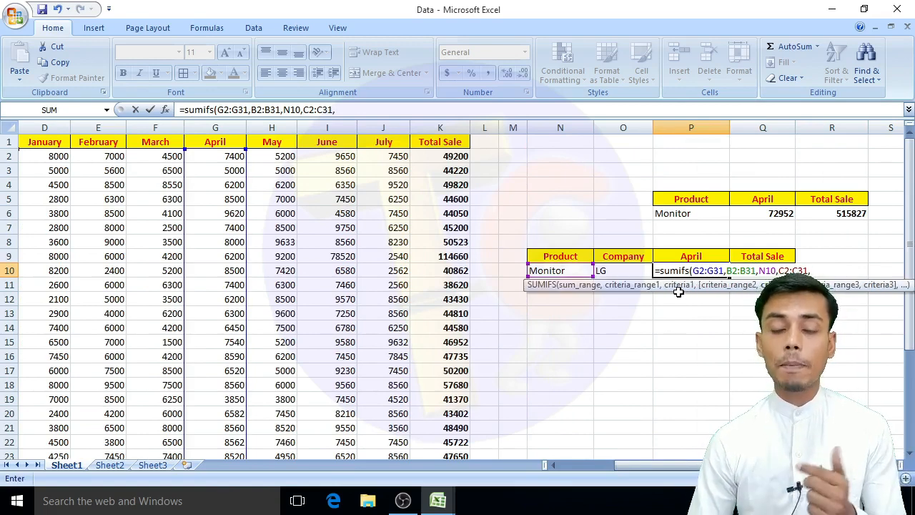
click(620, 270)
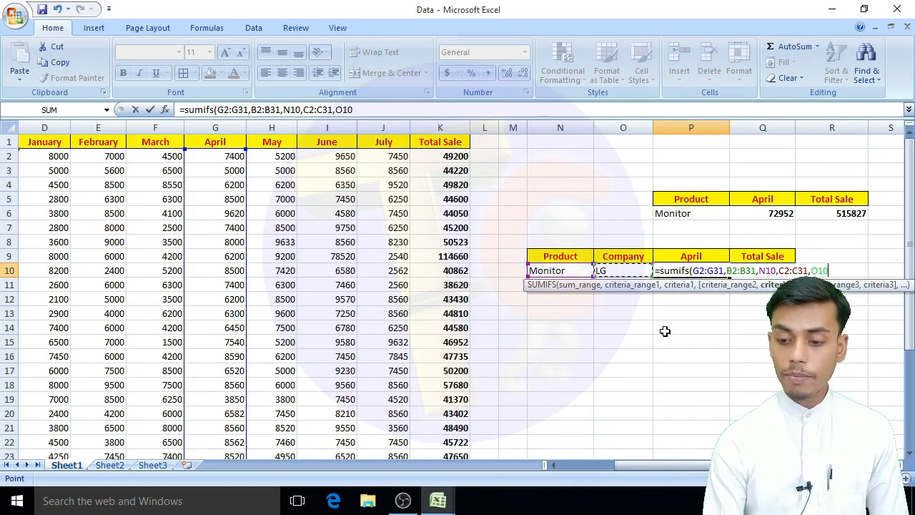
text(,)
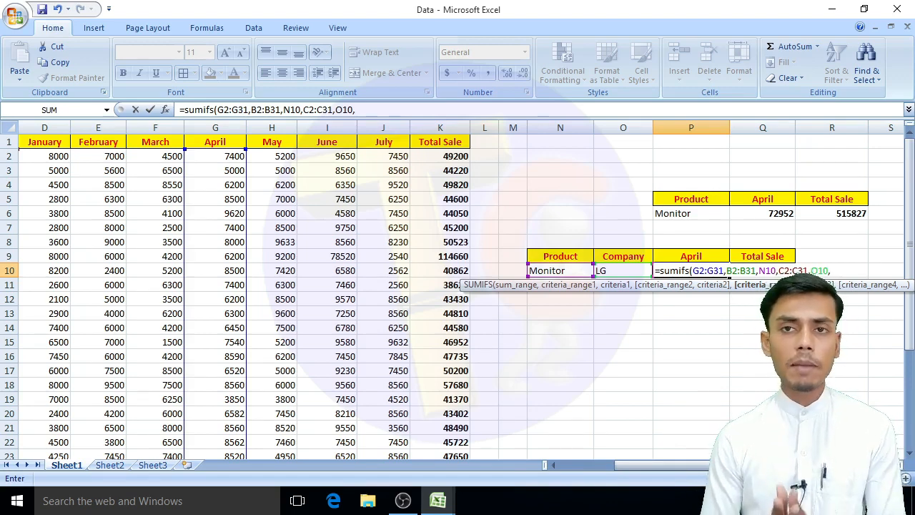
Step: Finish the April SUMIFS formula in P10 with only two criteria pairs and compare it with the SUMIF formula in Q6
key(BackSpace)
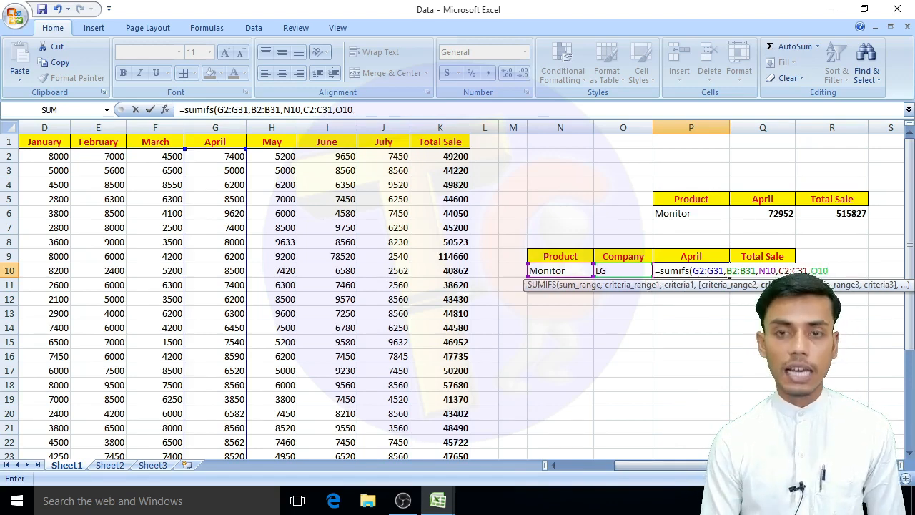
key(Return)
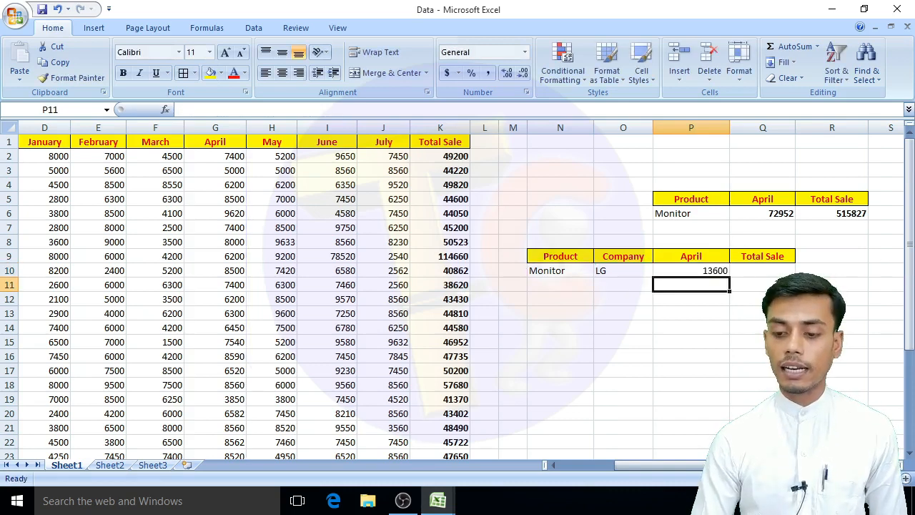
click(714, 271)
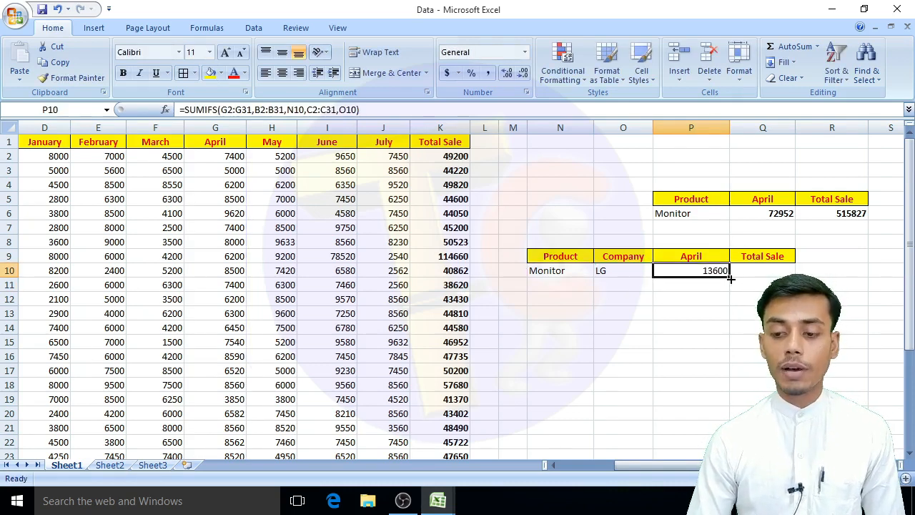
click(758, 215)
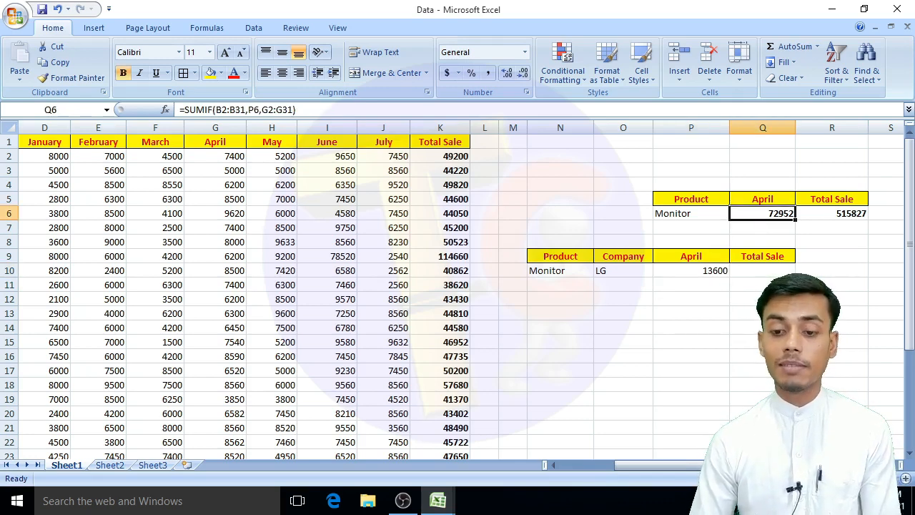
click(680, 272)
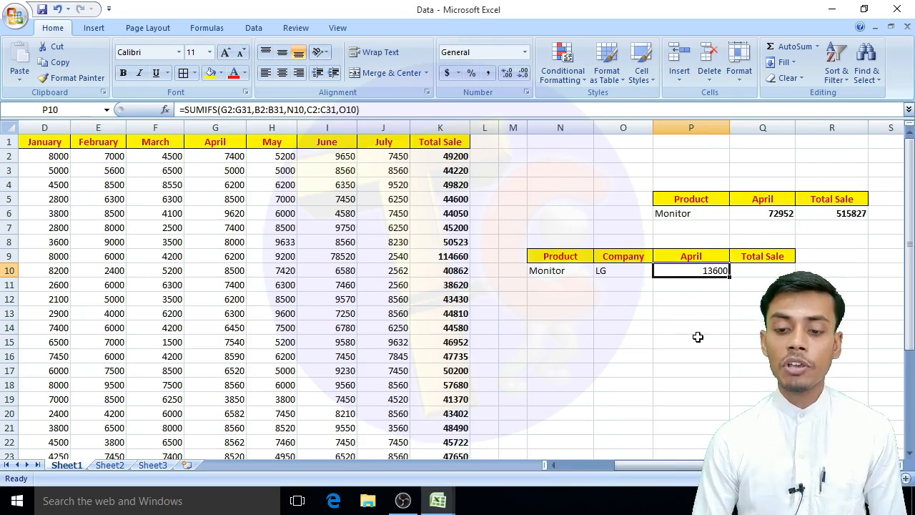
key(Left)
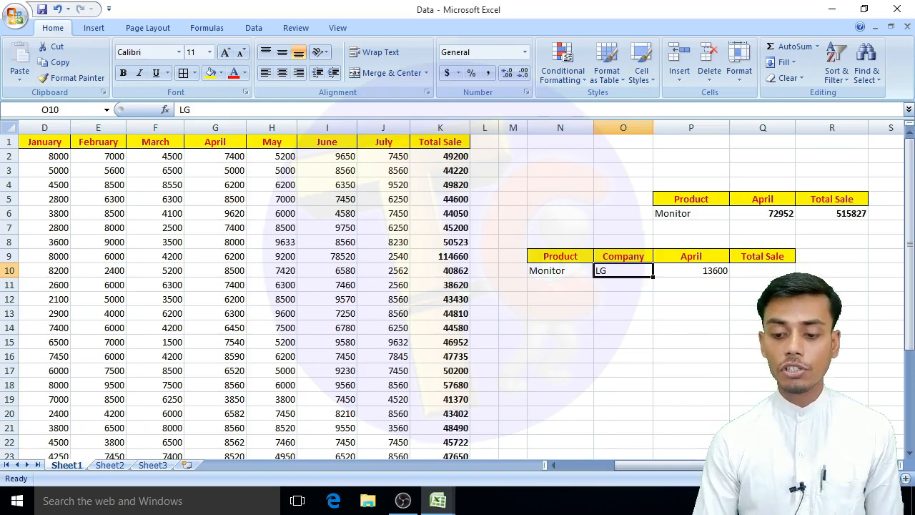
Step: Color the April sales of the two LG monitors in G2 and G9 red
click(554, 464)
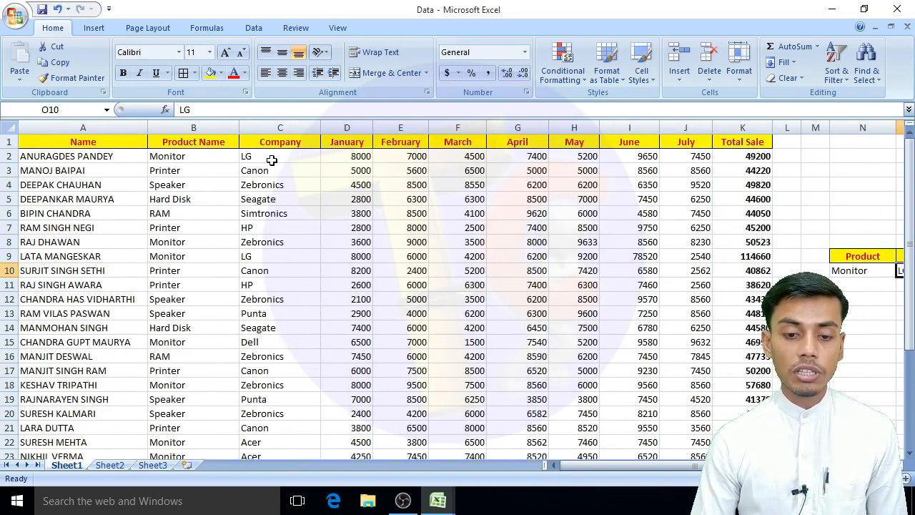
click(518, 154)
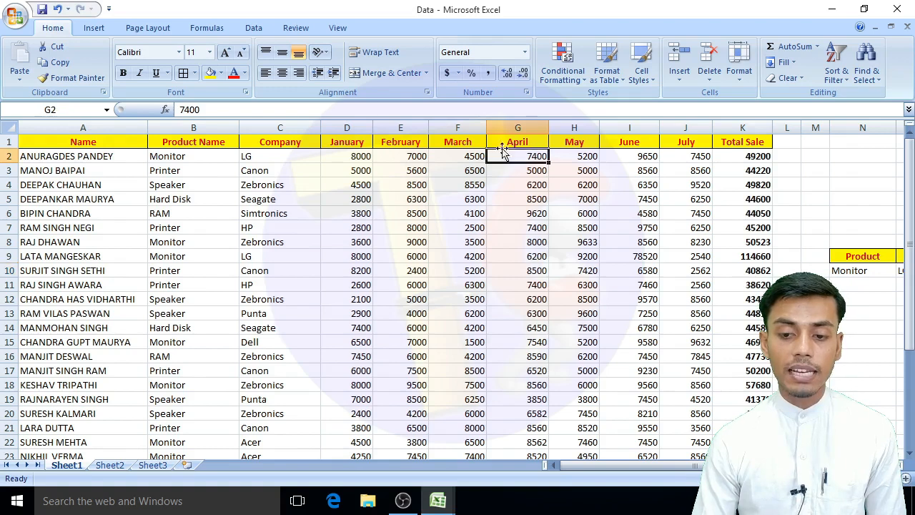
click(233, 72)
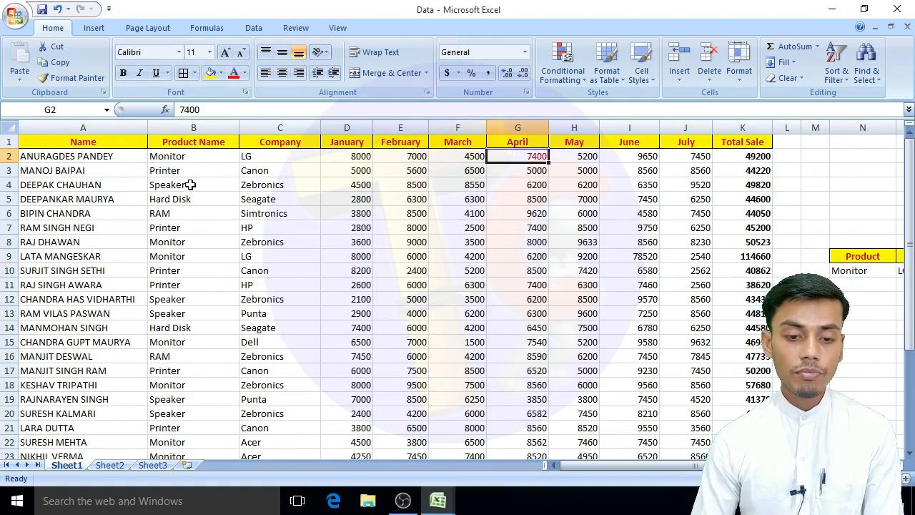
click(198, 241)
click(247, 244)
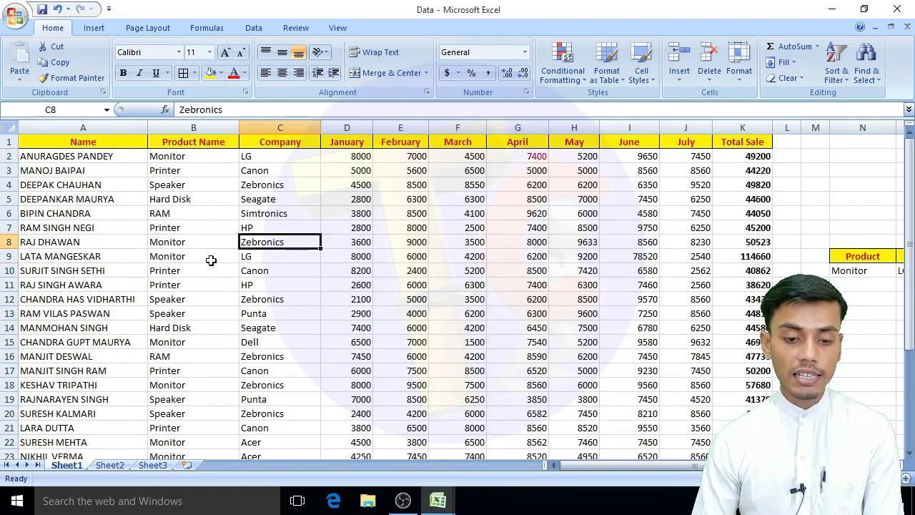
click(259, 256)
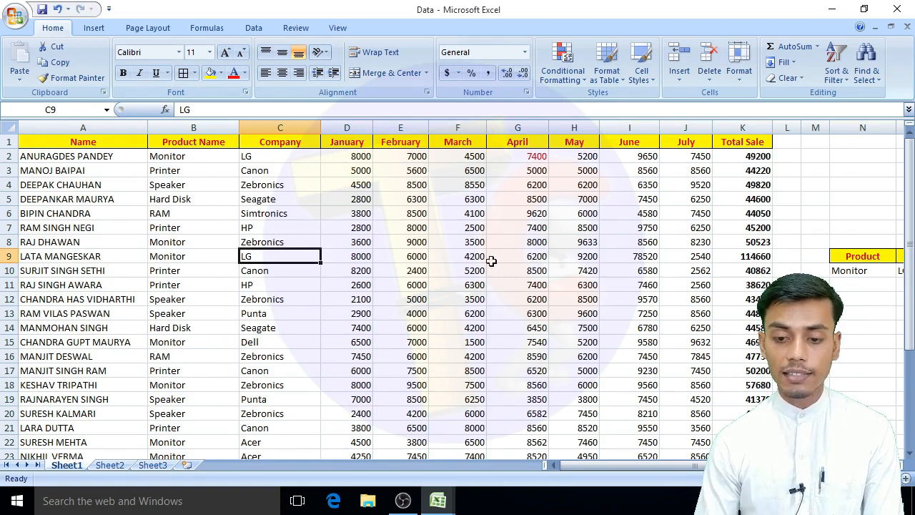
click(523, 259)
click(233, 72)
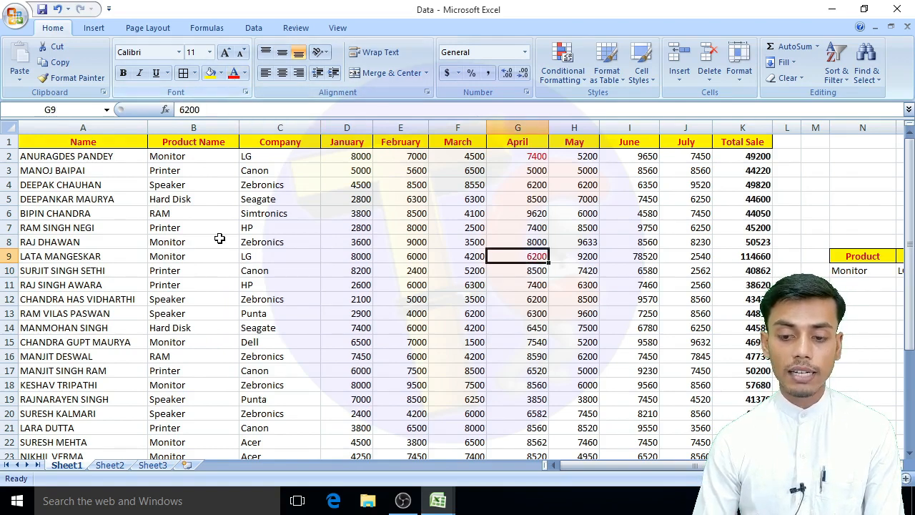
Step: Go through the rest of the Product Name column to check for further monitors made by LG
click(199, 257)
key(Down)
key(Down)
key(Down)
key(Down)
key(Down)
key(Down)
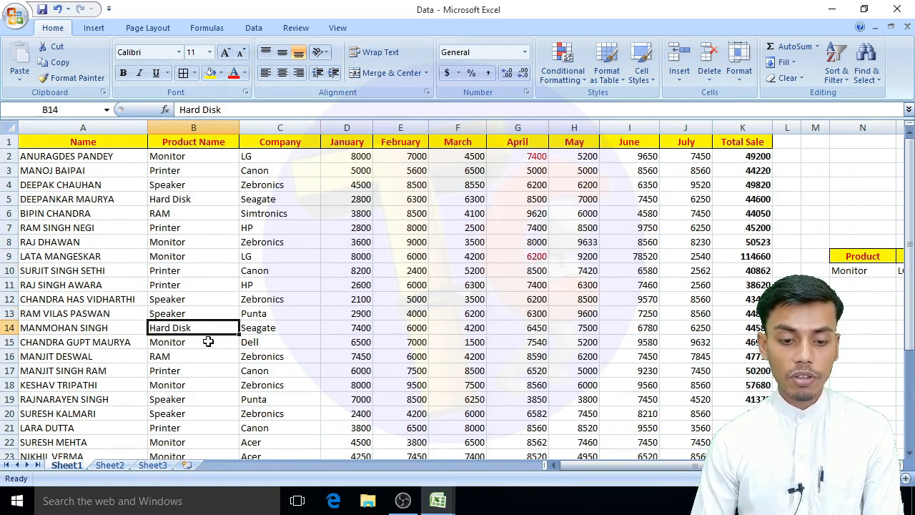
key(Down)
key(Down)
key(Down)
key(Down)
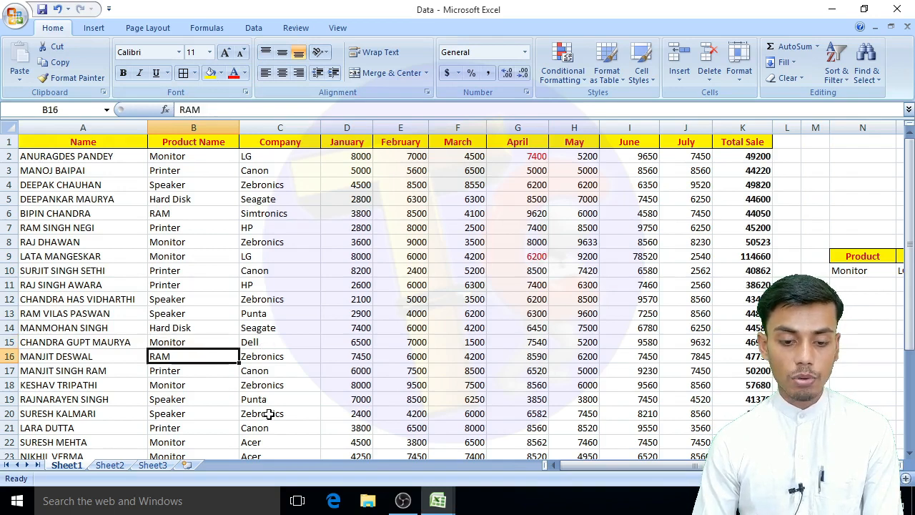
key(Down)
key(Down)
key(Down)
key(Down)
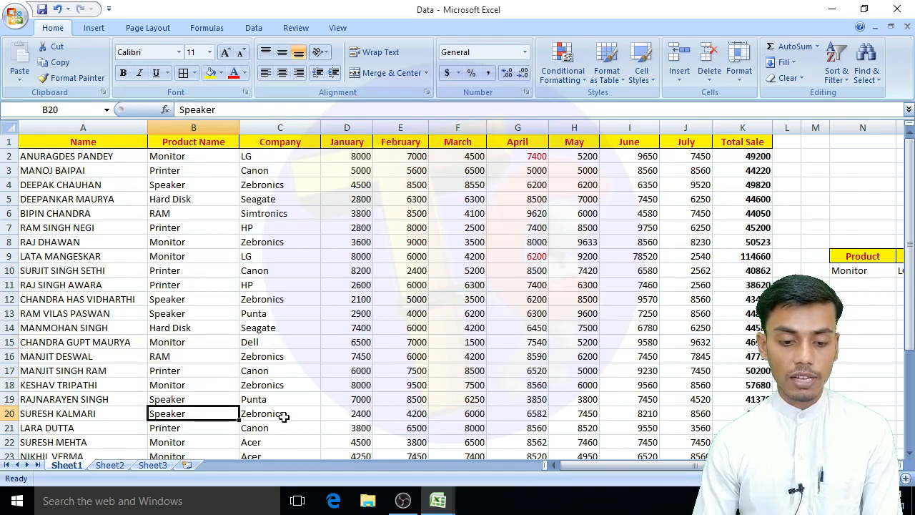
key(Down)
key(Down)
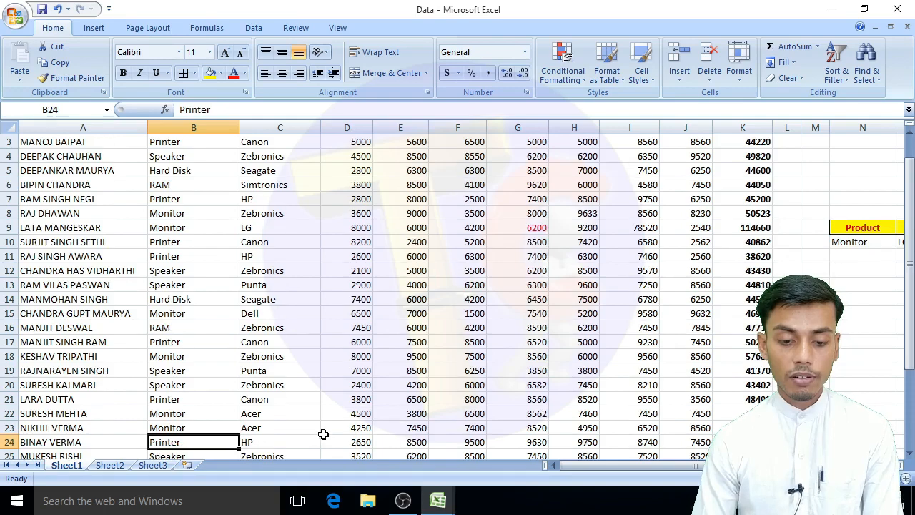
key(Down)
key(Down)
key(Down)
key(Down)
key(Down)
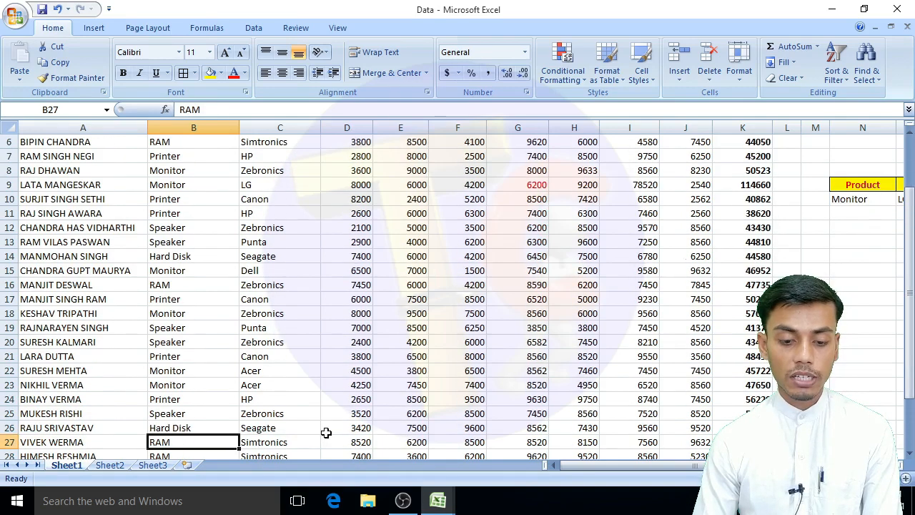
key(Down)
key(Up)
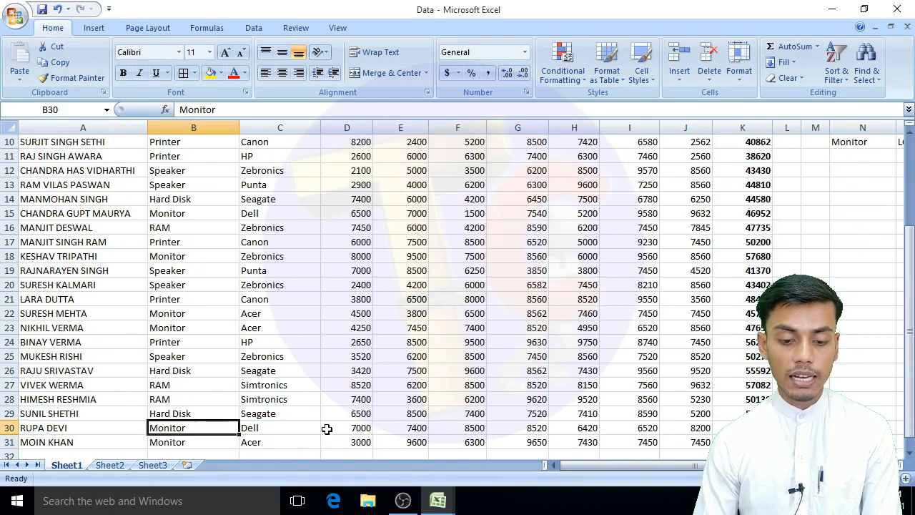
Step: Check the two red April values in G2 and G9, open Calculator and add 7400 + 6200
scroll(325, 429, up, 3)
click(521, 160)
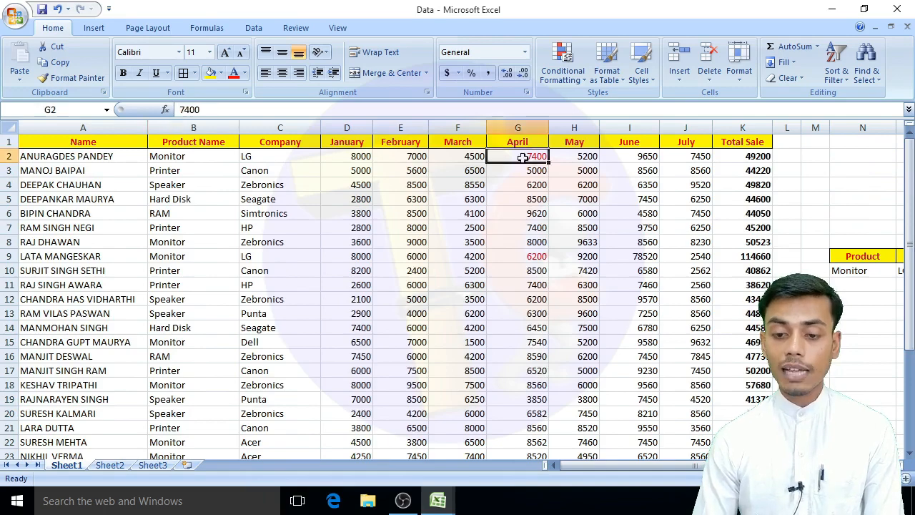
click(531, 256)
key(super+r)
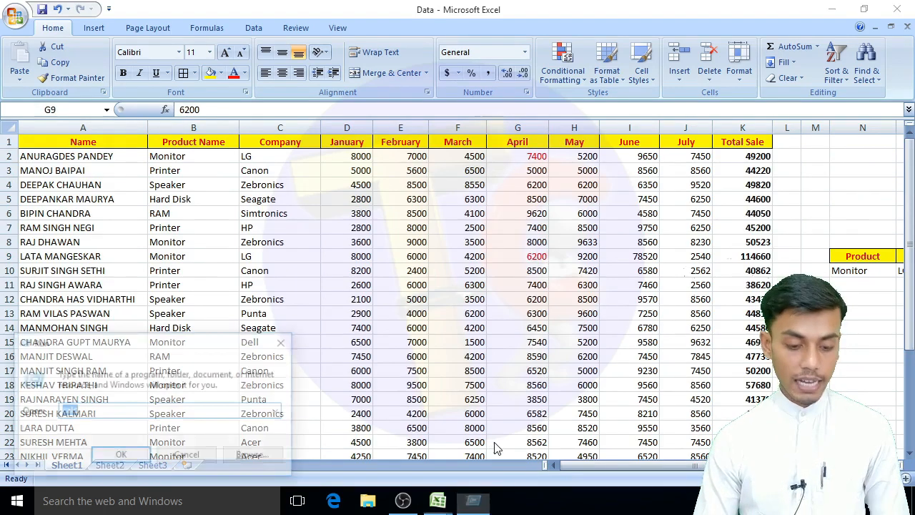
text(calc)
key(Return)
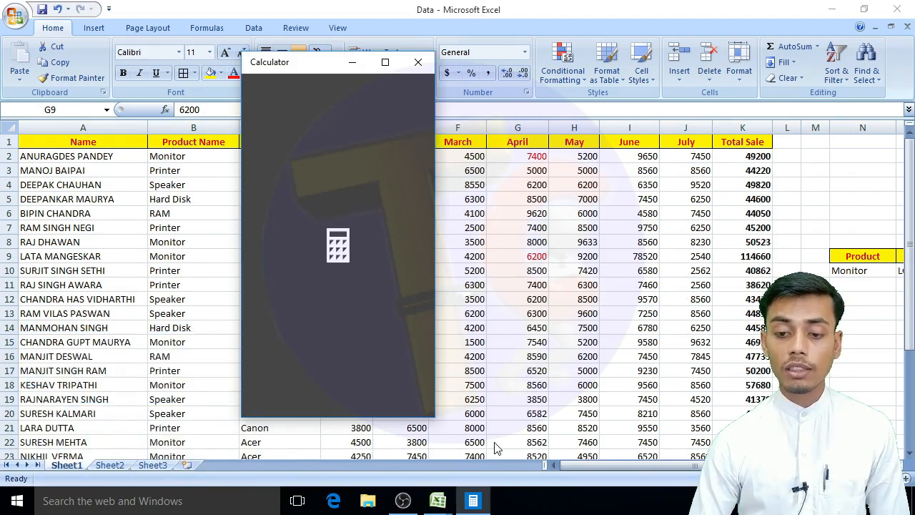
text(7400+6)
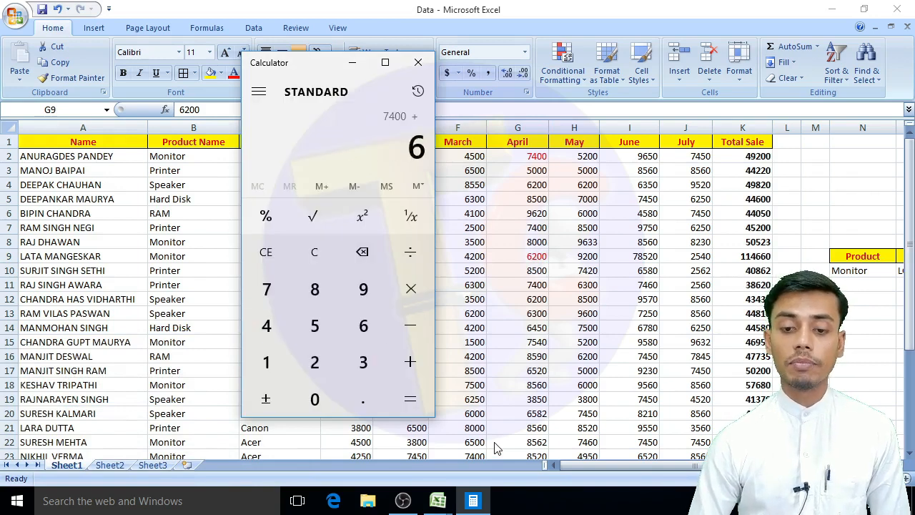
text(200)
key(Return)
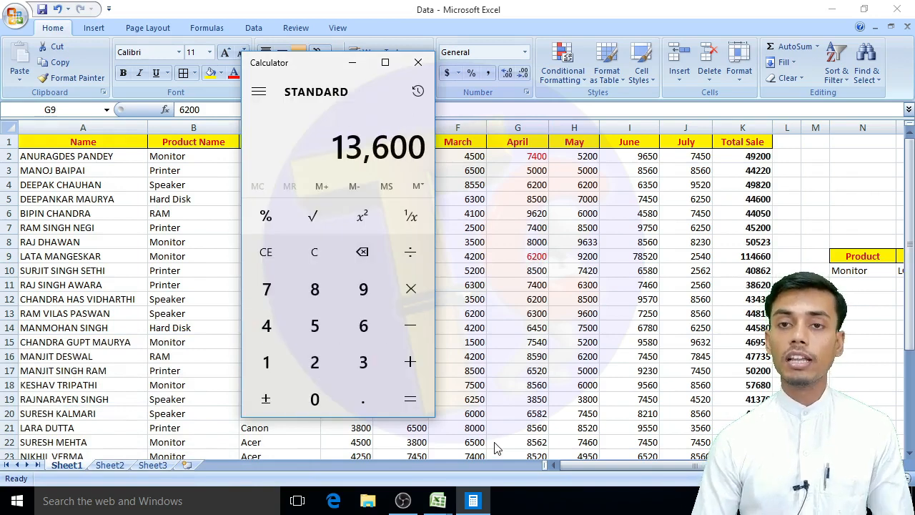
Step: Close Calculator and review the SUMIFS formula in P10 against the SUMIF formula in Q6
click(418, 62)
click(684, 199)
drag(729, 465, 785, 465)
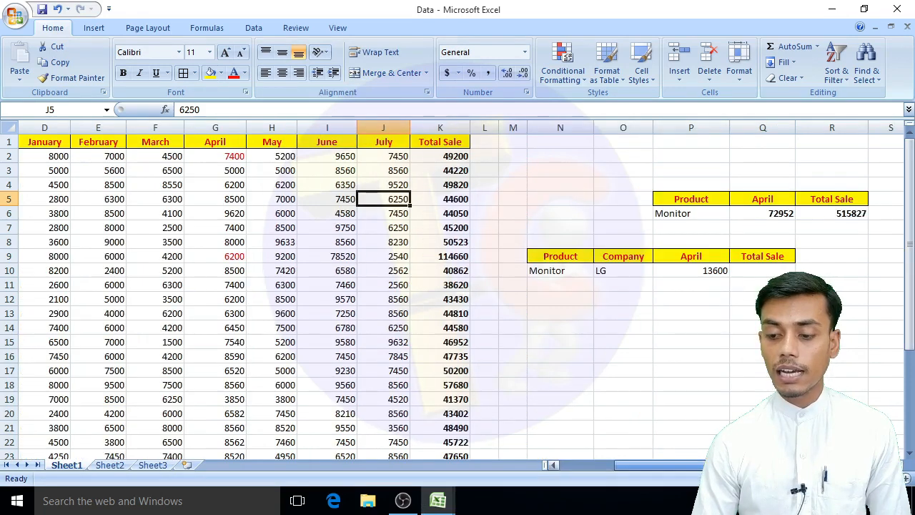
click(725, 273)
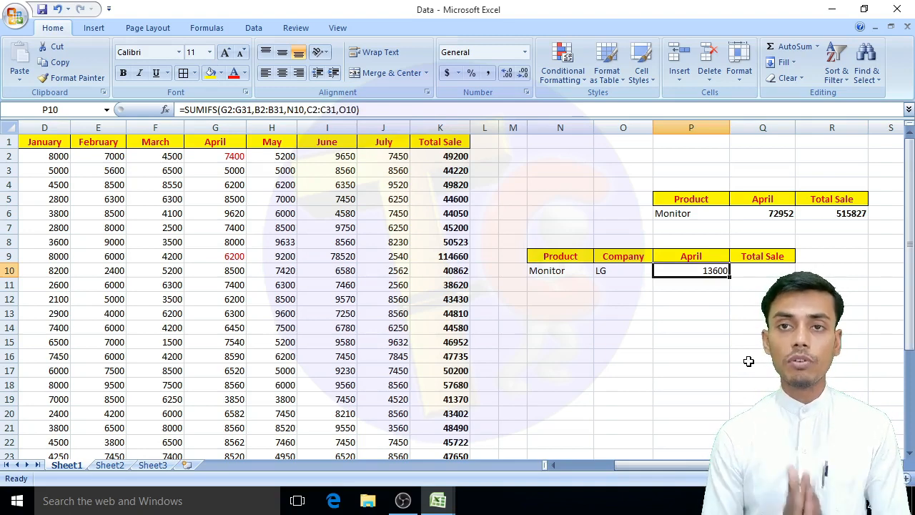
click(778, 209)
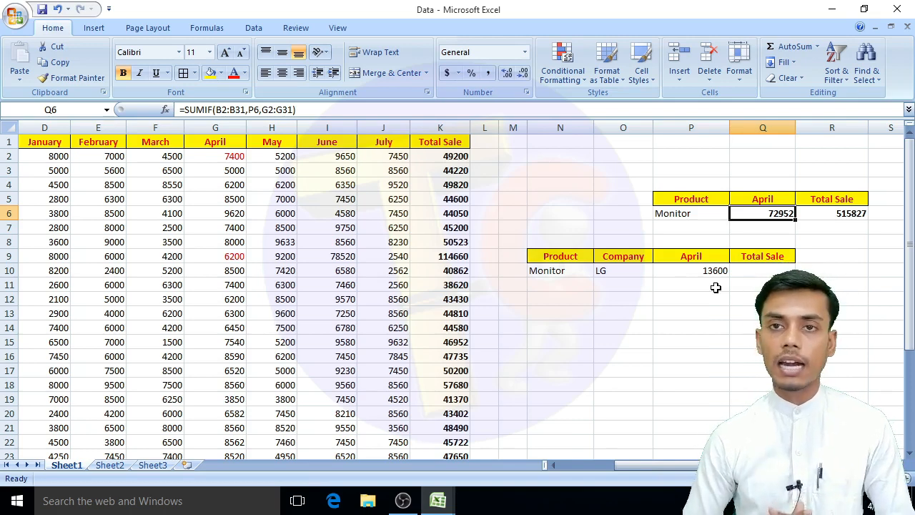
Step: Begin a SUMIFS formula in Q10 with the Total Sale values K2:K31 as the sum range
click(742, 271)
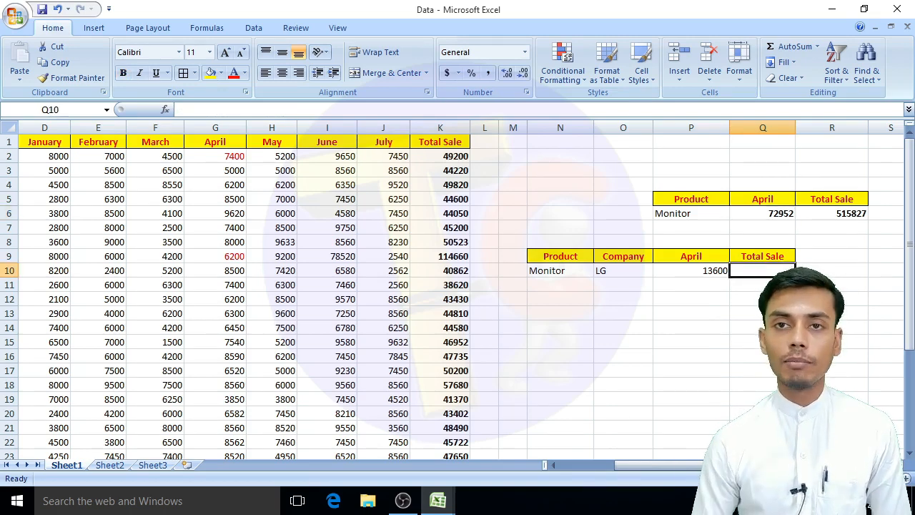
scroll(458, 286, right, 2)
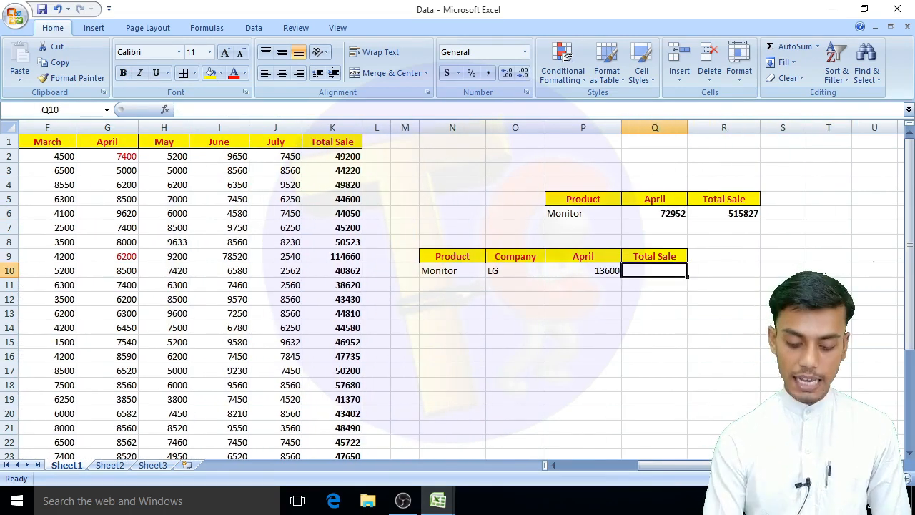
text(=sumif)
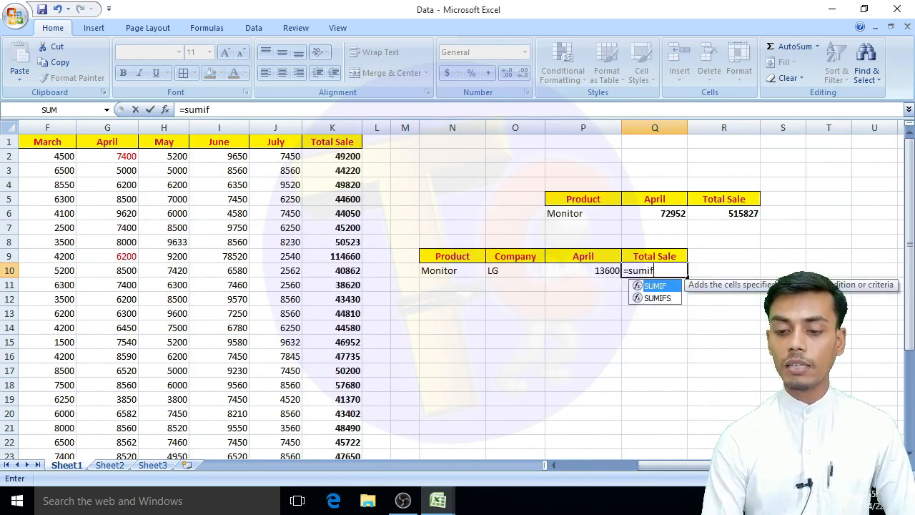
text(s()
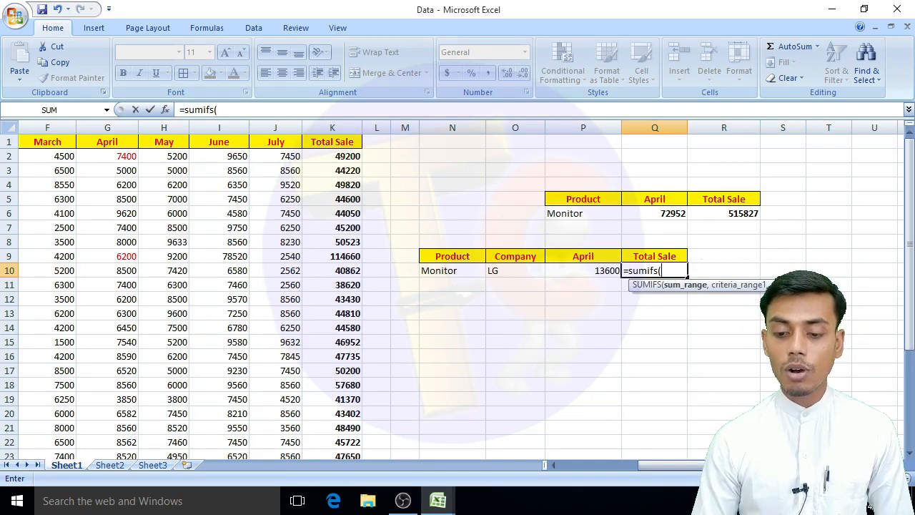
drag(715, 464, 674, 465)
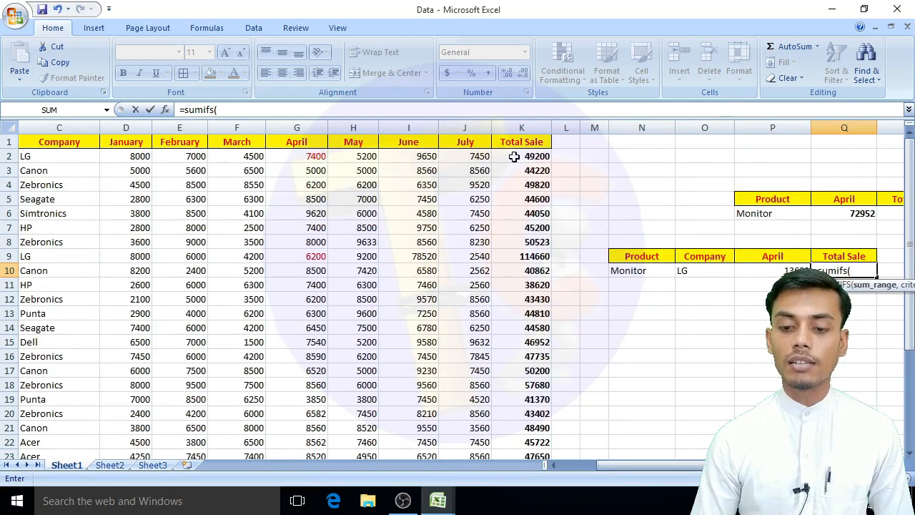
drag(510, 155, 540, 428)
drag(656, 467, 675, 466)
scroll(799, 268, up, 4)
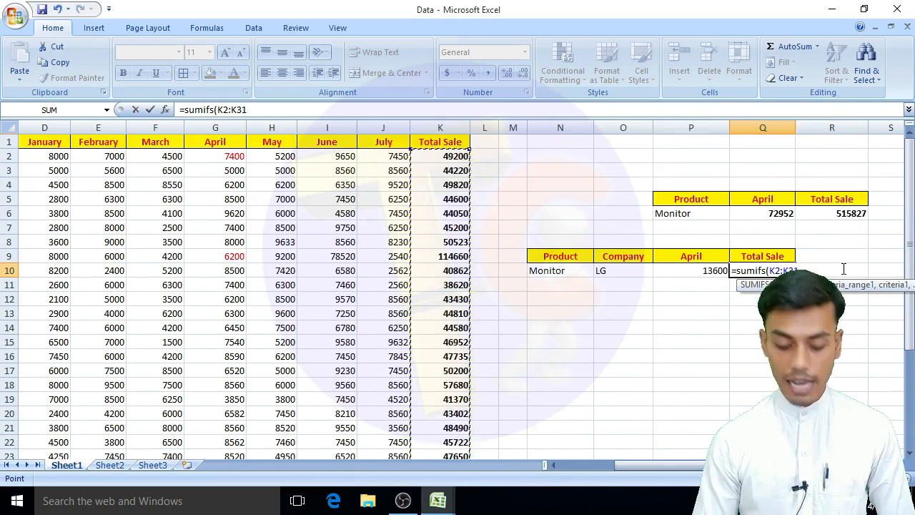
text(,)
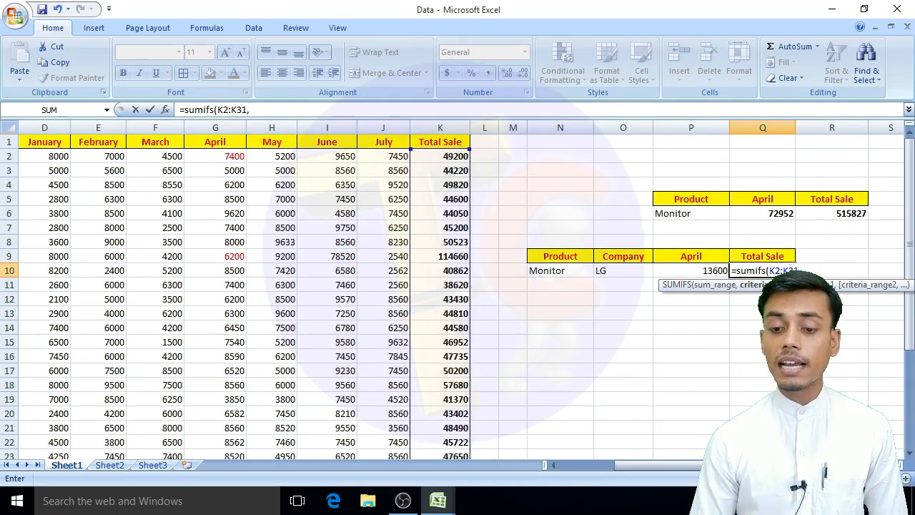
Step: Add the Product Name range B2:B31 with N10 as its criterion to the SUMIFS formula in Q10
scroll(721, 468, left, 3)
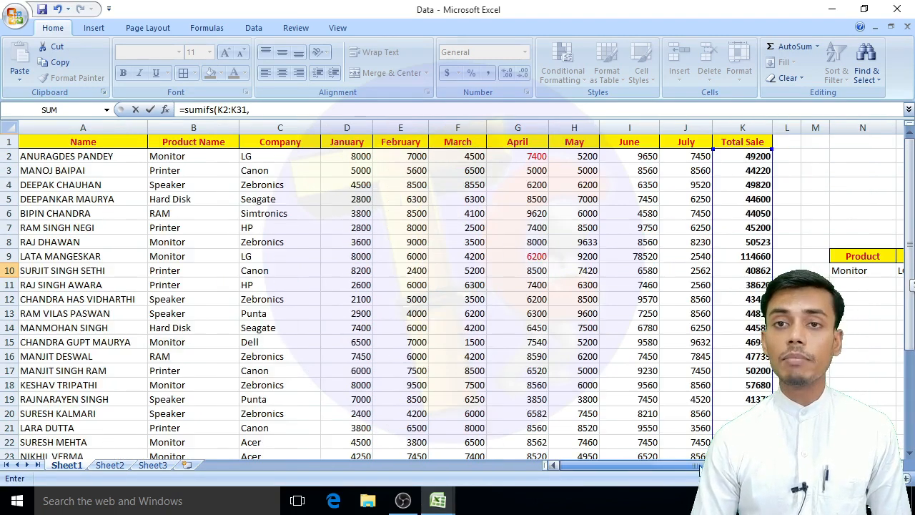
drag(191, 155, 191, 429)
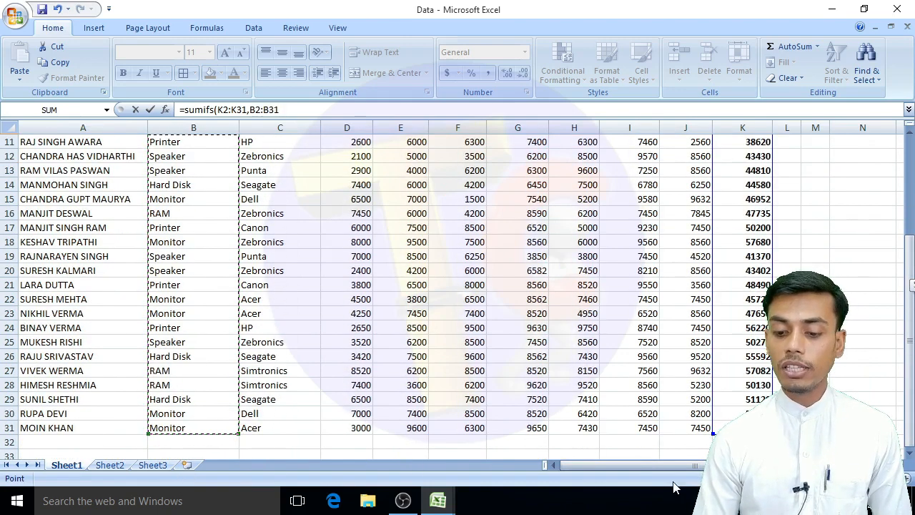
scroll(721, 468, right, 3)
scroll(721, 468, up, 4)
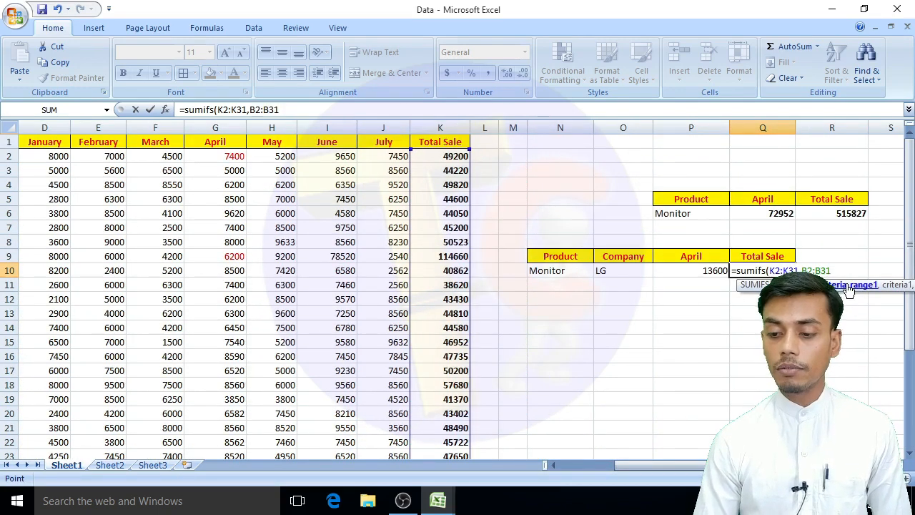
text(,)
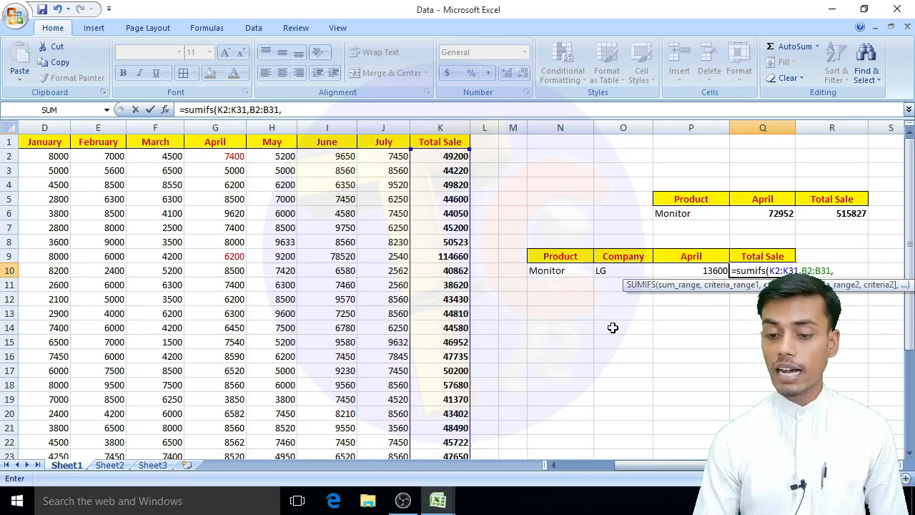
click(555, 269)
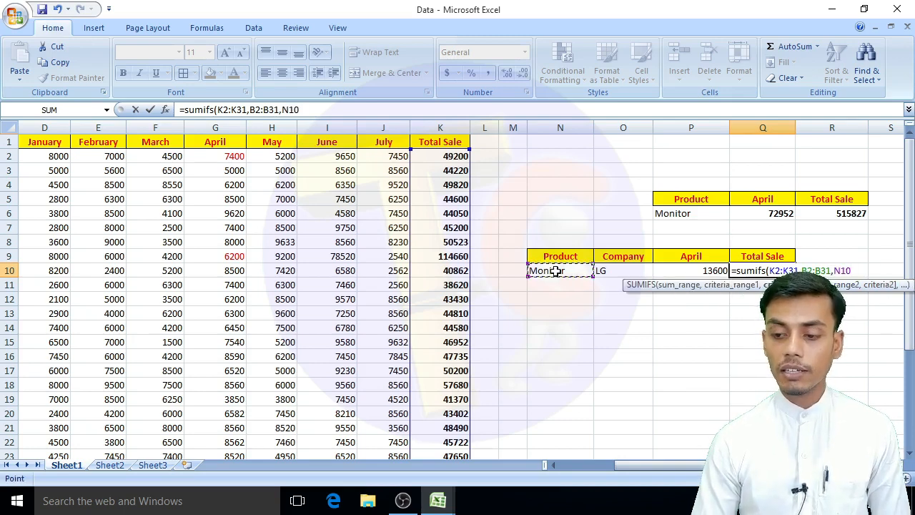
text(,)
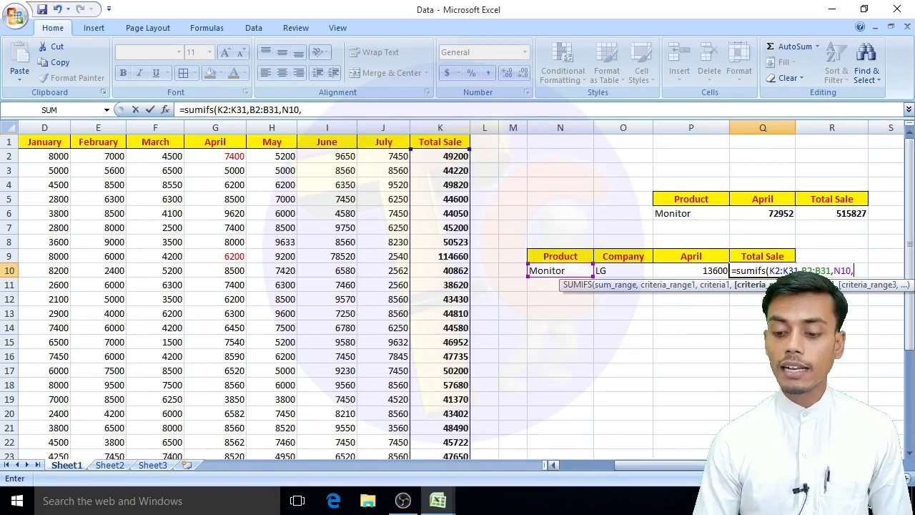
Step: Add the Company range C2:C31 with O10 as its criterion and complete the SUMIFS formula in Q10
drag(763, 465, 708, 466)
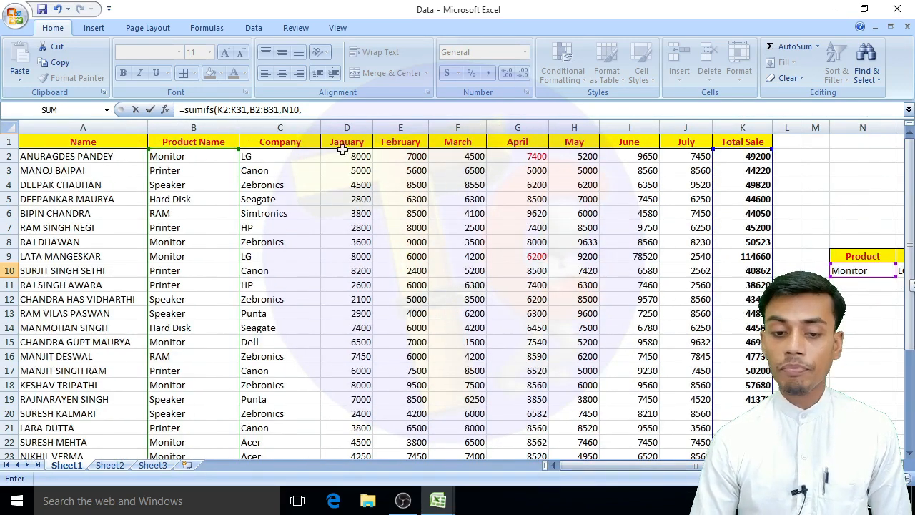
drag(276, 158, 279, 428)
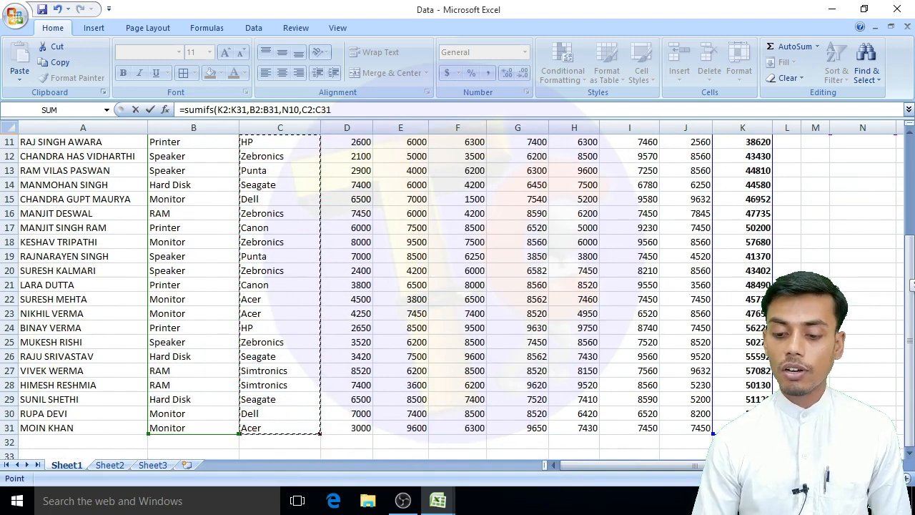
drag(708, 466, 761, 466)
scroll(758, 400, up, 3)
text(,)
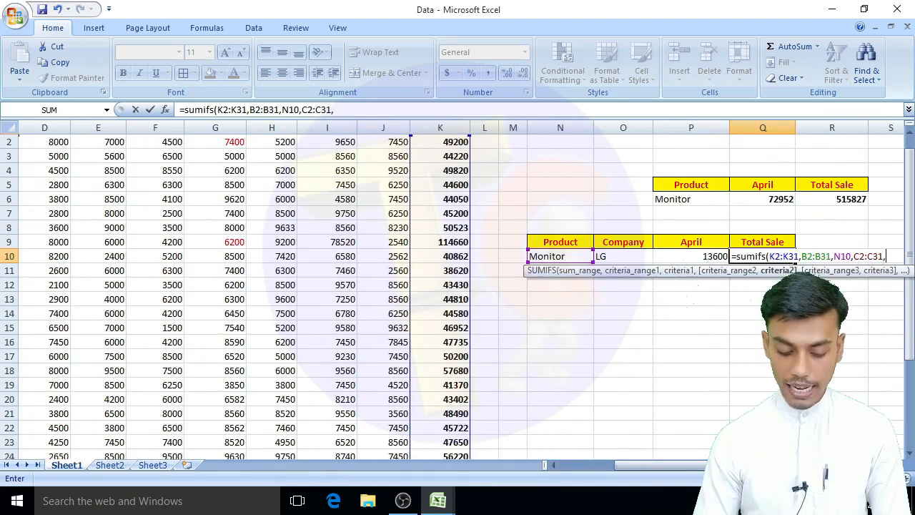
click(632, 258)
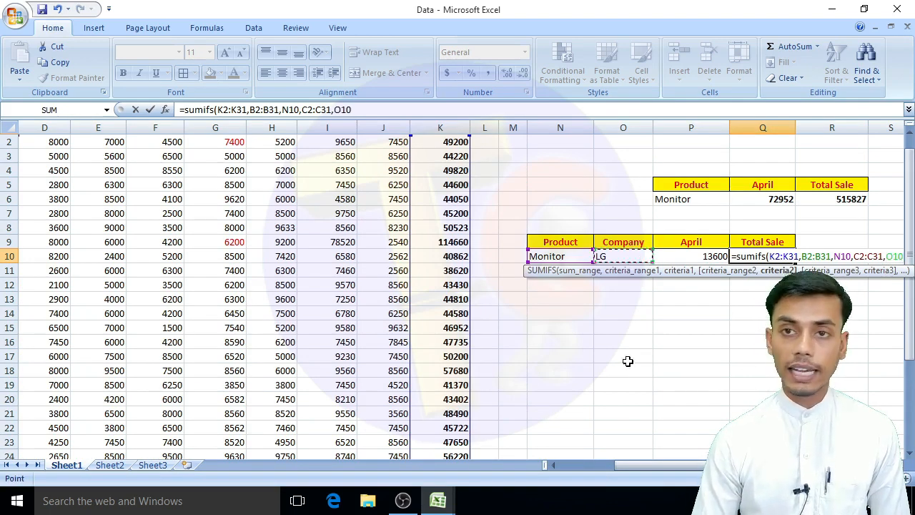
text())
key(Return)
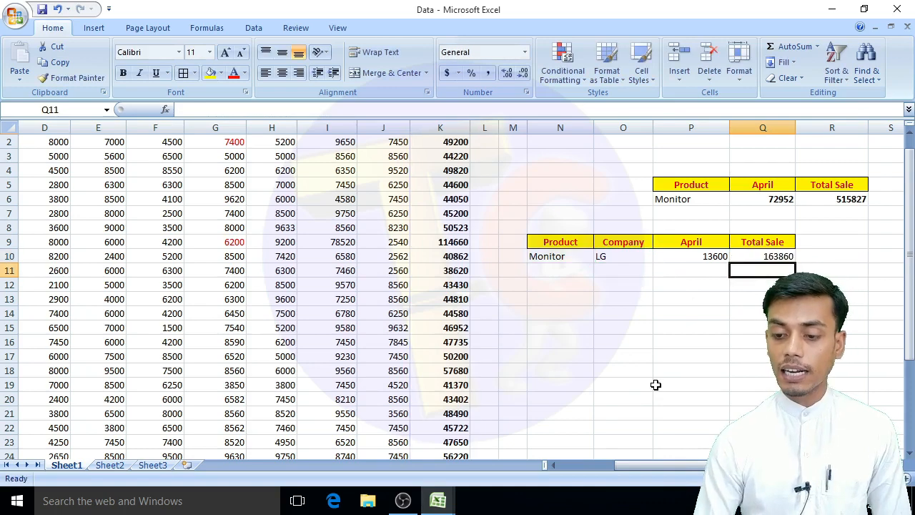
Step: Compare the SUMIFS formula in Q10 with the SUMIF formula in R6
key(Up)
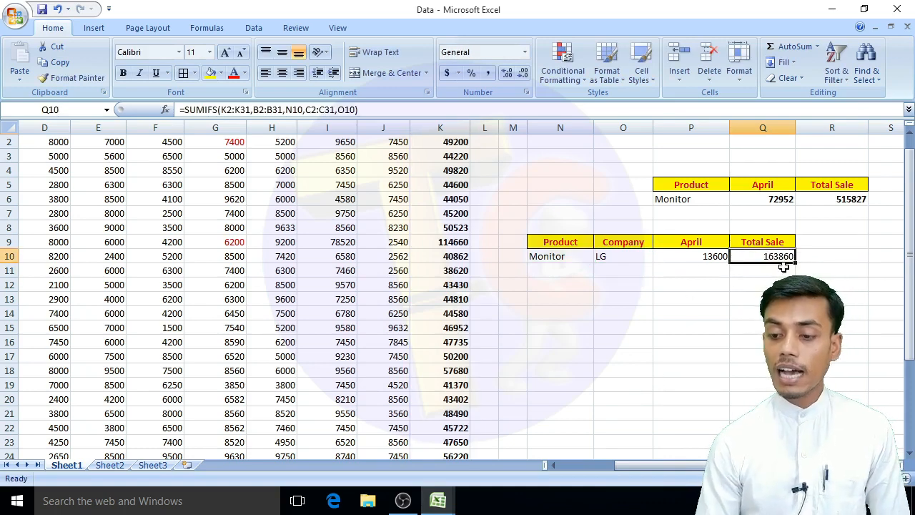
click(847, 199)
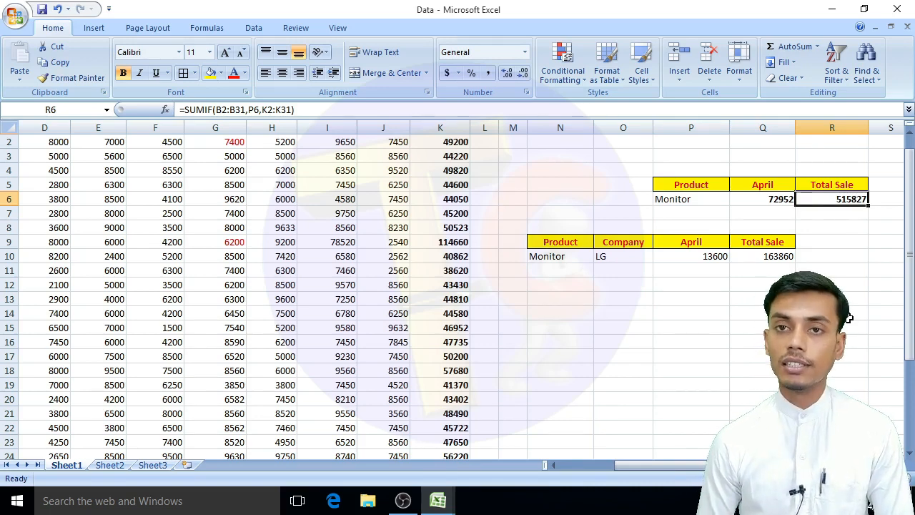
click(761, 258)
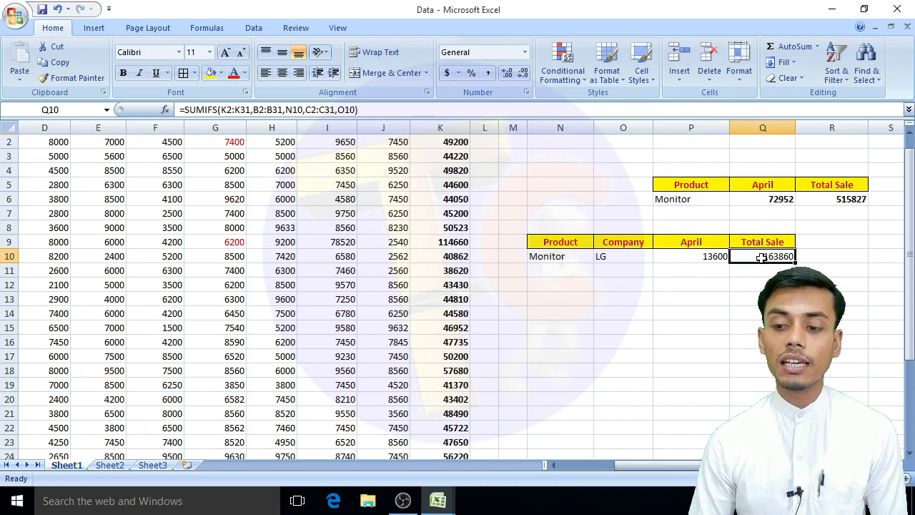
Step: Color the Total Sale values in K2 and K9 red to mark the LG monitor rows
click(443, 149)
scroll(446, 166, up, 1)
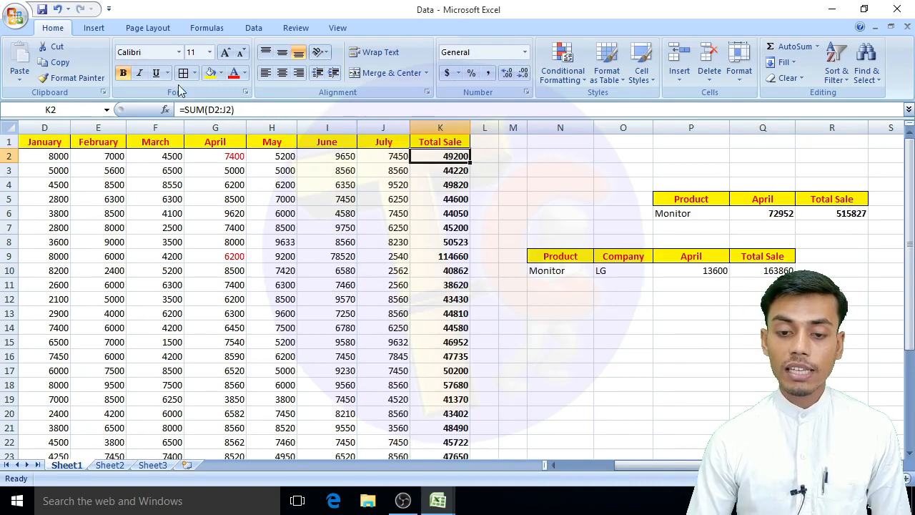
click(233, 72)
click(439, 256)
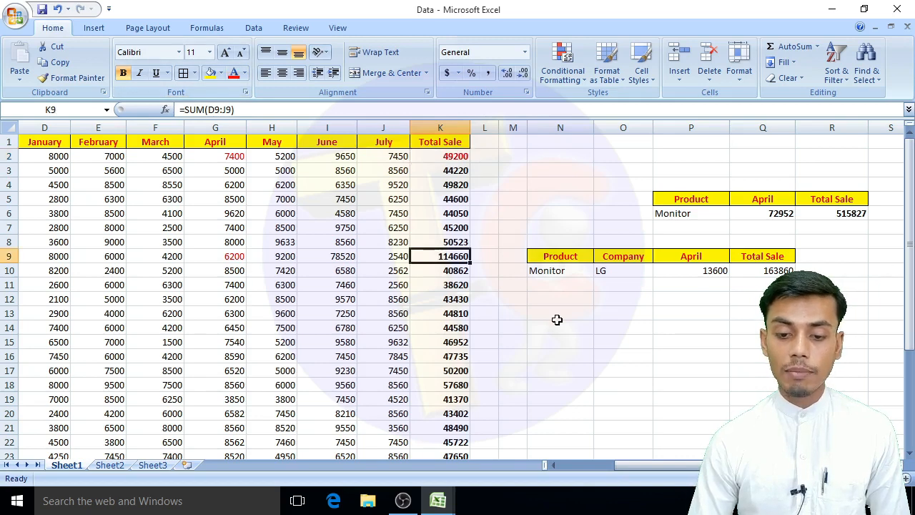
click(233, 73)
Step: Add 49200 + 114660 in Calculator, close it and compare the sum with the total in Q10
key(super+r)
text(calc)
key(Return)
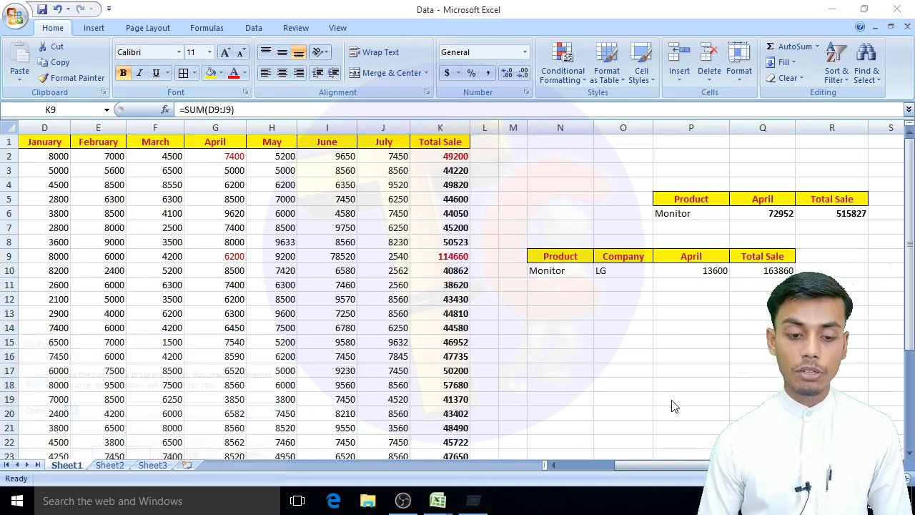
text(49200+11)
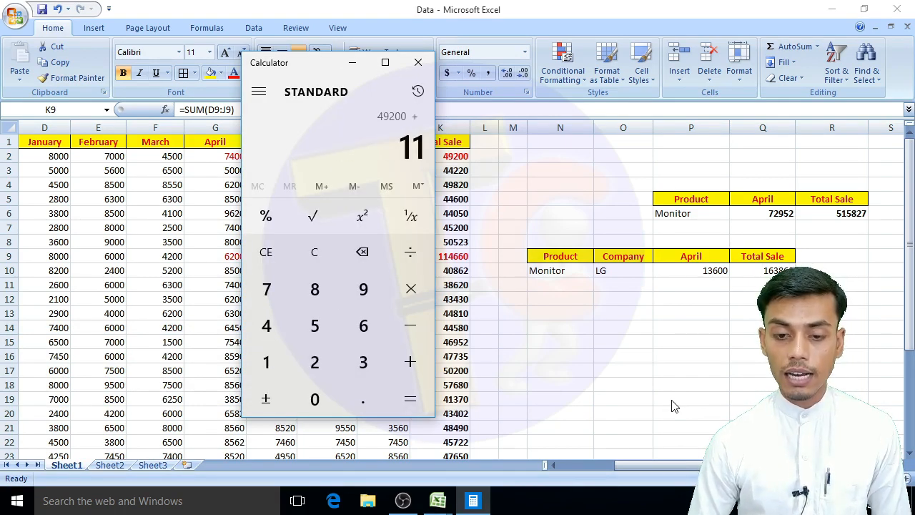
text(4660)
key(Return)
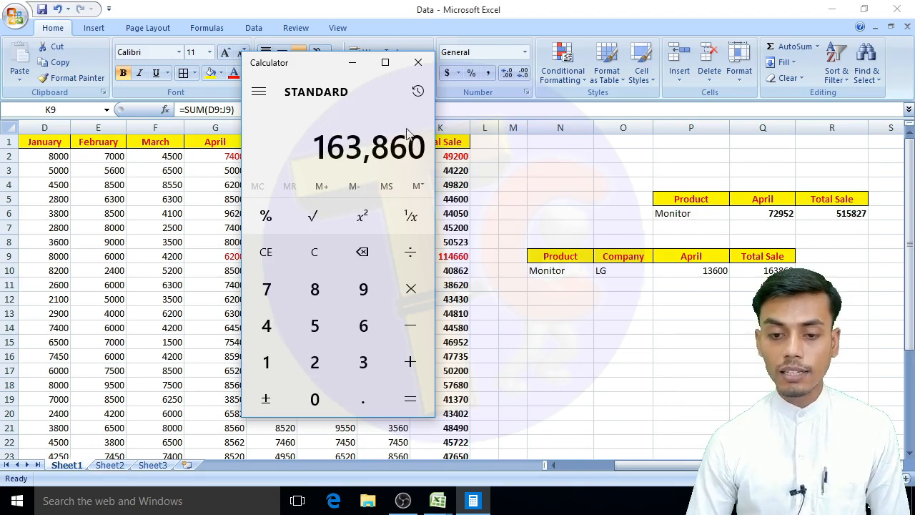
click(417, 63)
click(777, 270)
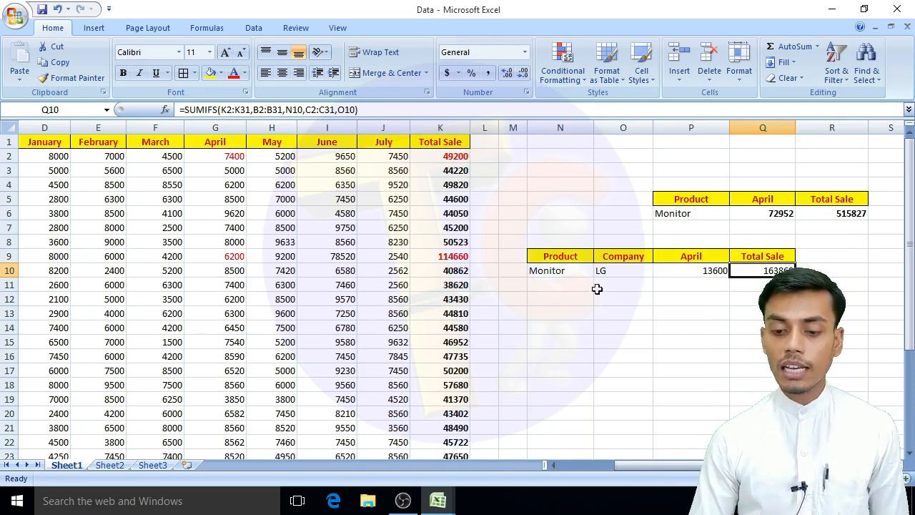
Step: Change the company criterion in O10 to Zebronics and check the totals in P10 and Q10
click(609, 269)
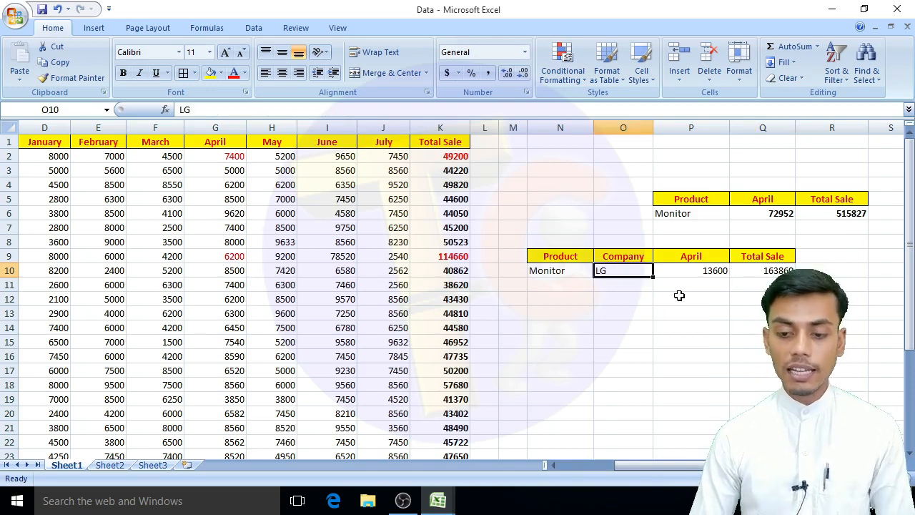
text(Zebro)
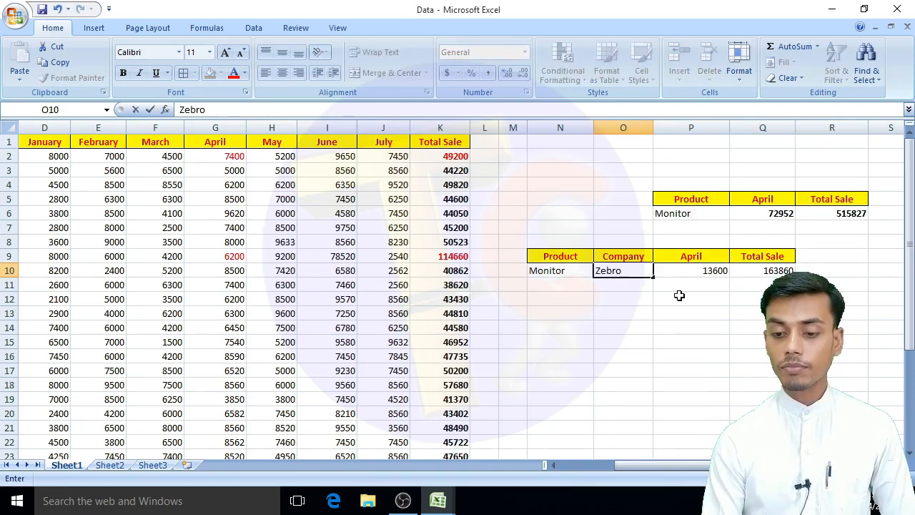
text(nics)
key(Return)
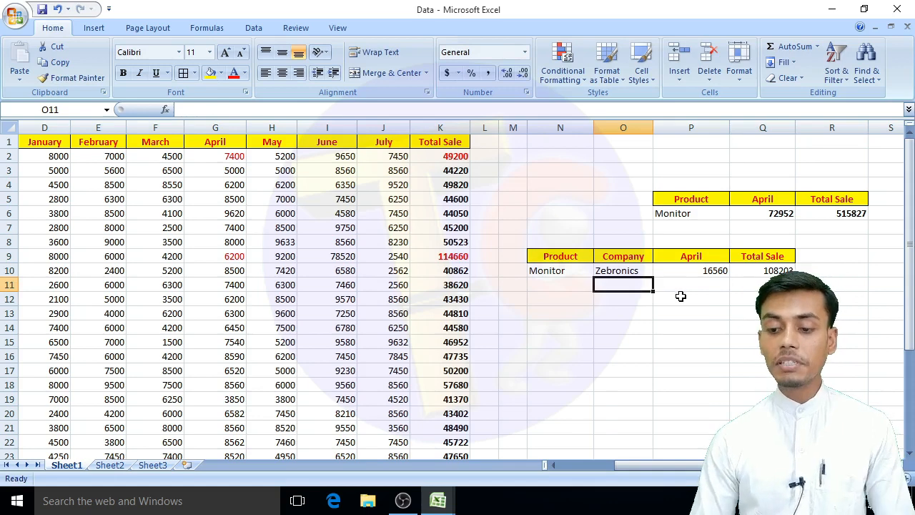
click(702, 274)
click(773, 272)
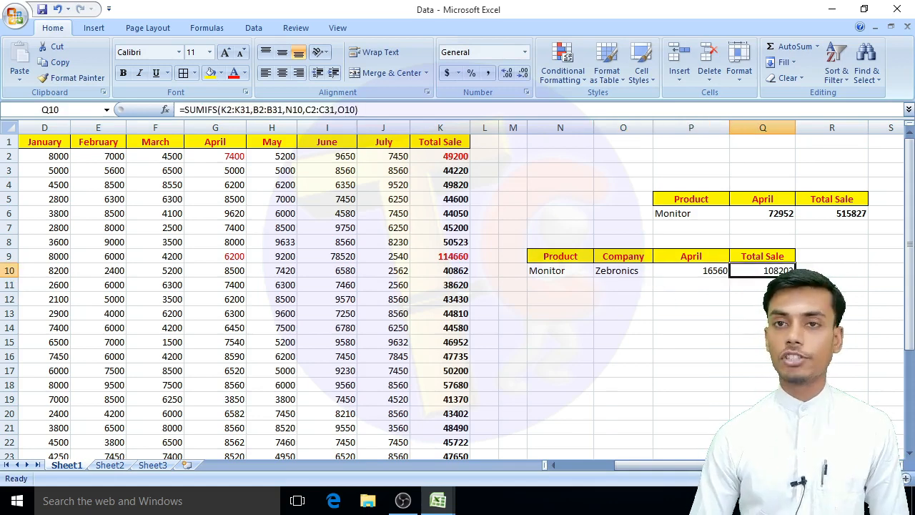
Step: Try RAM as the company criterion in O10 and check the April total in P10
key(Left)
key(Left)
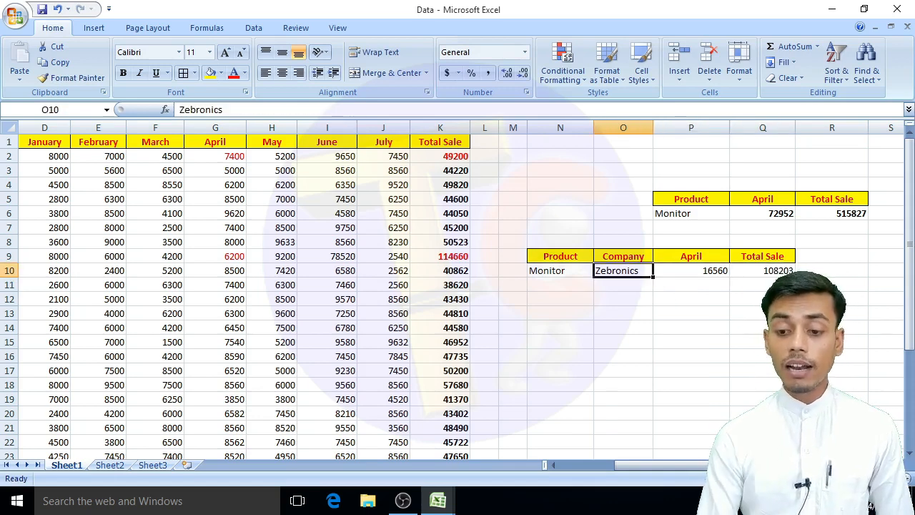
text(RAM)
key(Return)
key(Up)
key(Right)
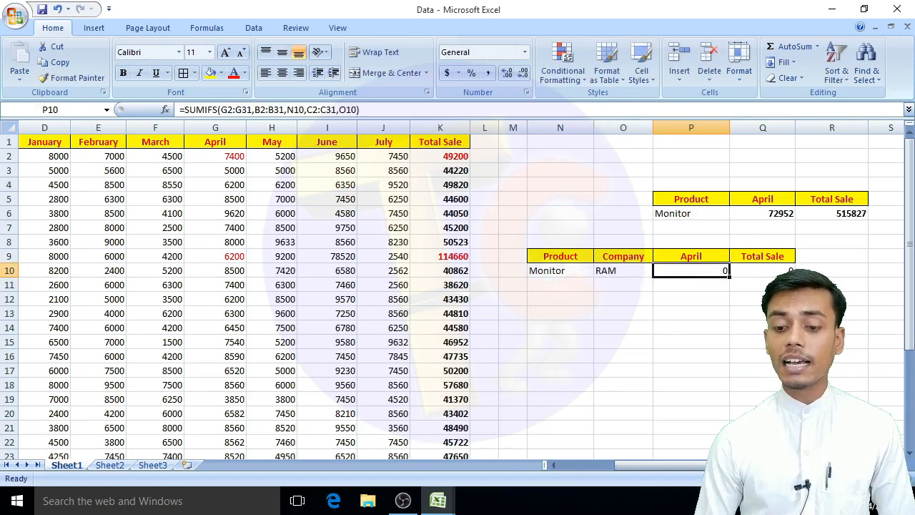
key(Left)
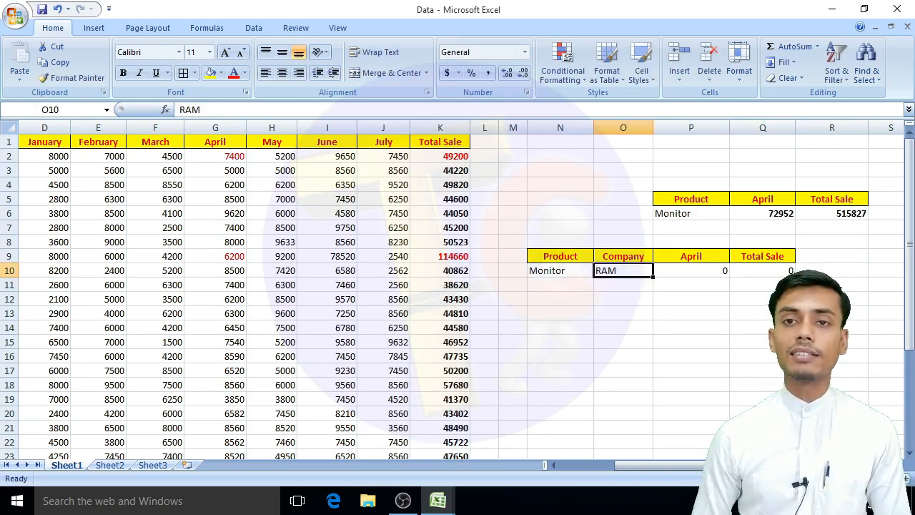
Step: Clear the company in O10 and the product in N10, and check the formulas beside them
key(Delete)
key(Left)
key(Delete)
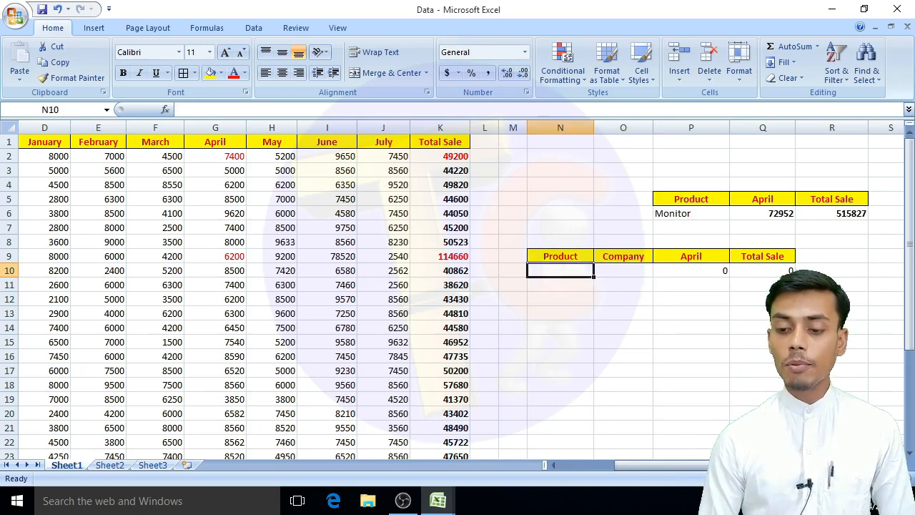
key(Right)
key(Right)
key(Right)
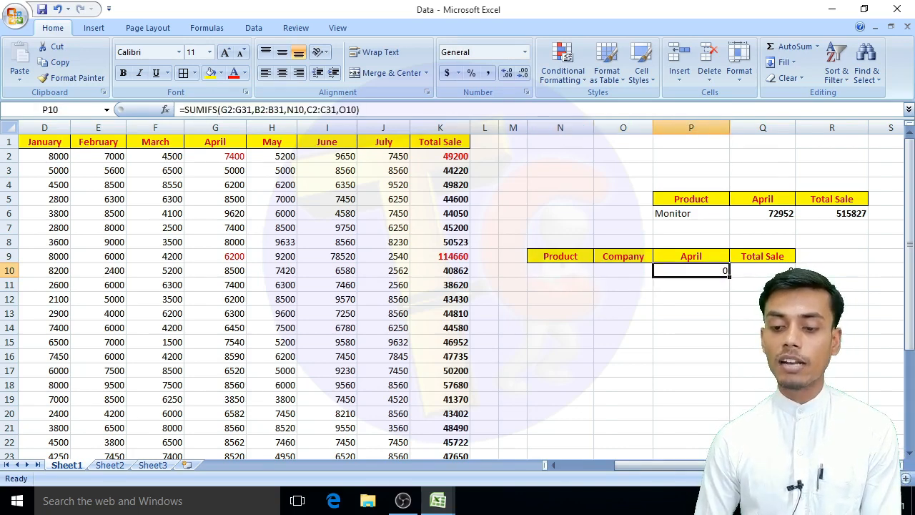
key(Left)
key(Left)
key(Left)
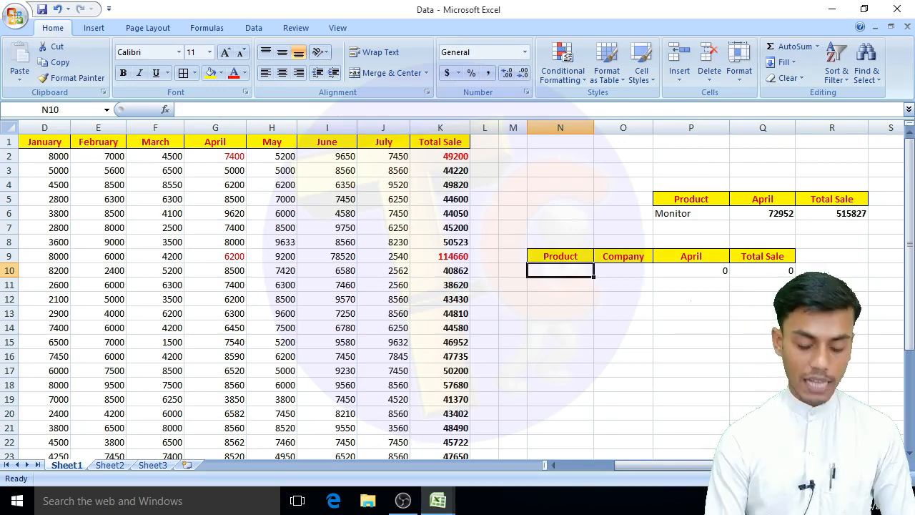
Step: Enter Printer as the product in N10 and Canon as the company in O10, and check the totals in P10 and Q10
text(Printer)
key(Tab)
text(Ca)
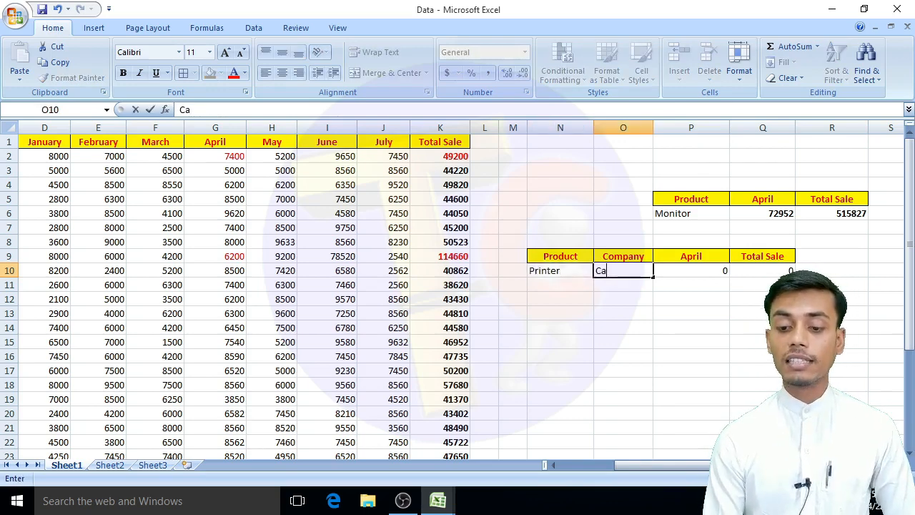
text(non)
key(Return)
key(Up)
key(Right)
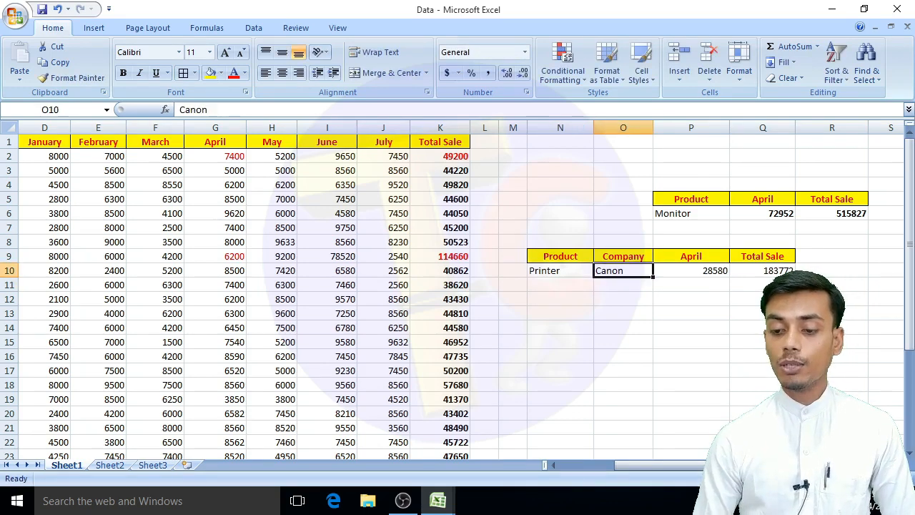
key(Right)
key(Right)
key(Left)
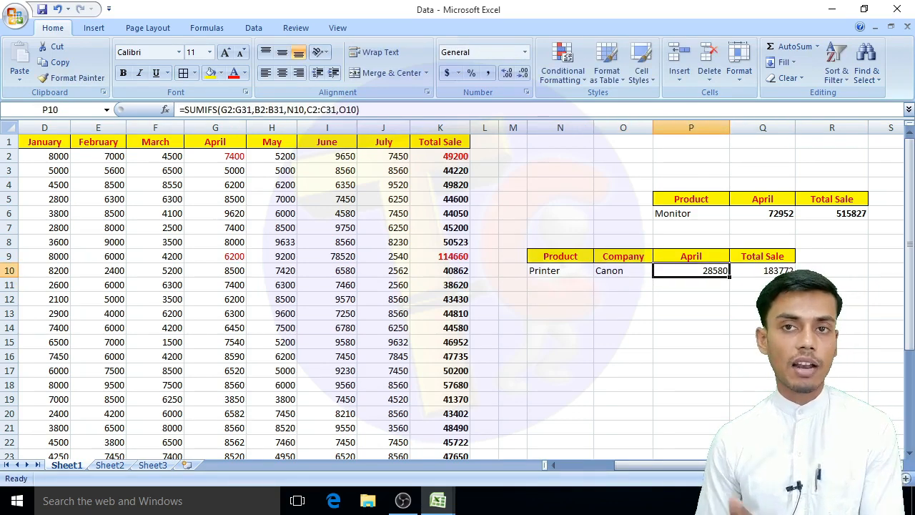
key(Right)
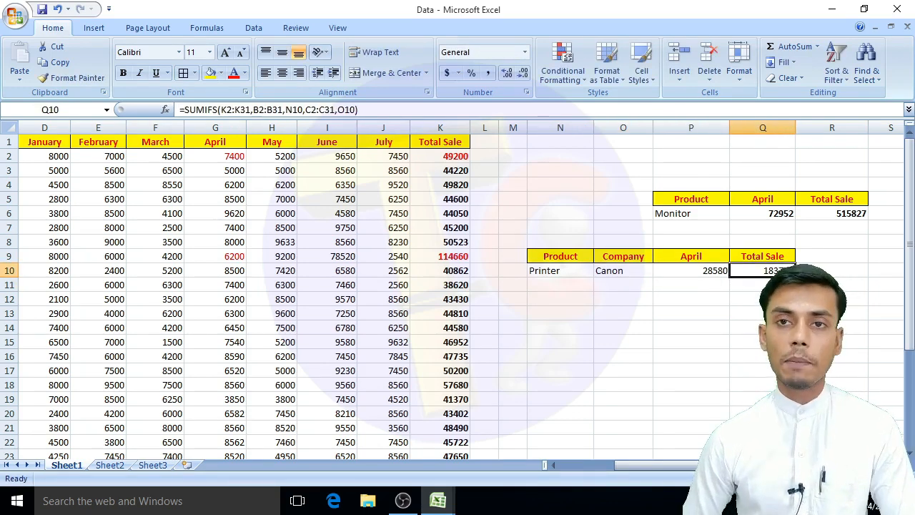